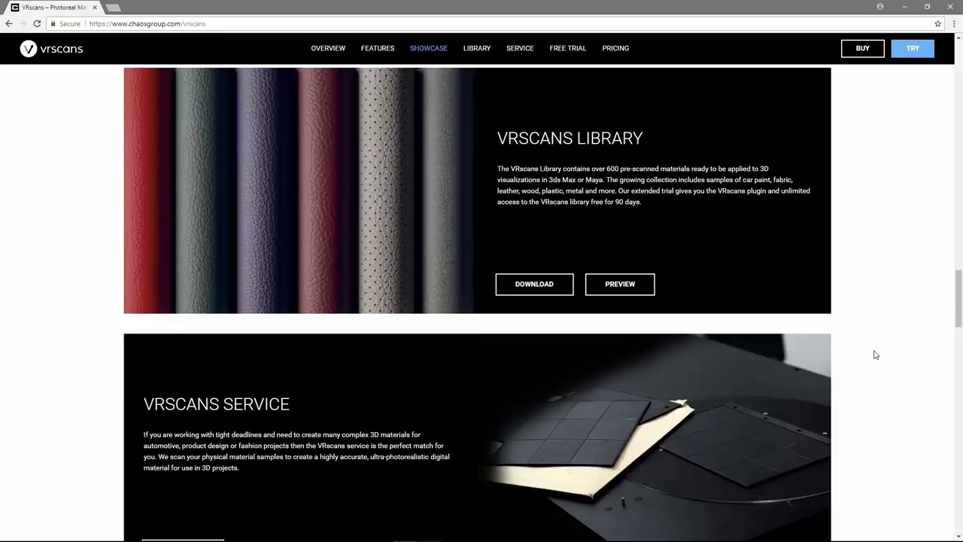
Go from the free-trial cards to the Chaos Group Downloads page listing V-Ray releases
scroll(876, 355, down, 4)
scroll(876, 355, down, 4)
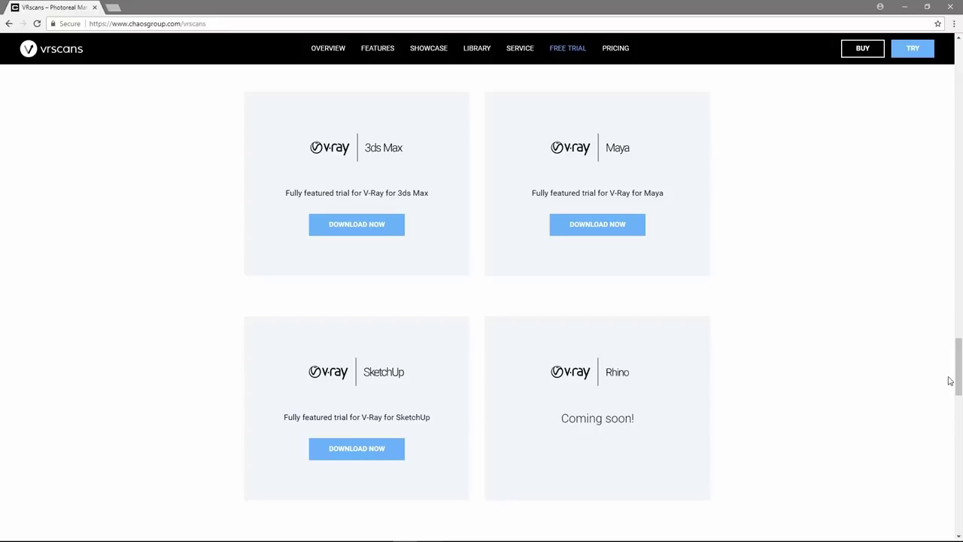
drag(959, 376, 953, 70)
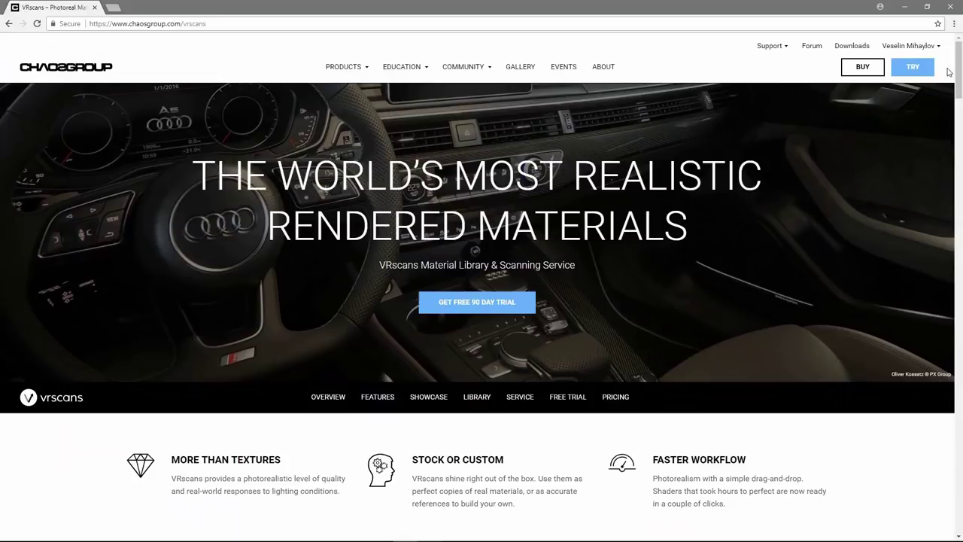
click(833, 50)
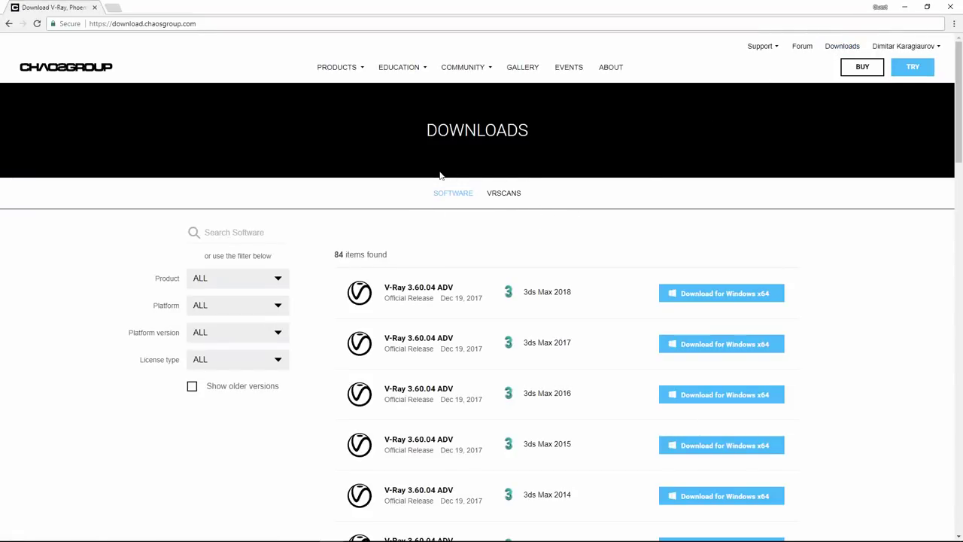
Switch the Downloads page to the VRscans catalogue and scroll through its material filters
click(504, 195)
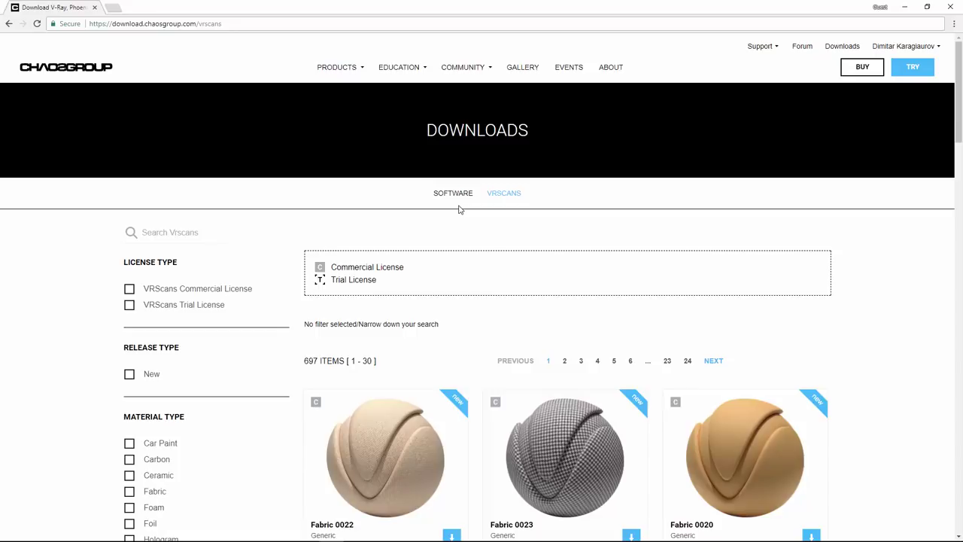
scroll(317, 375, down, 2)
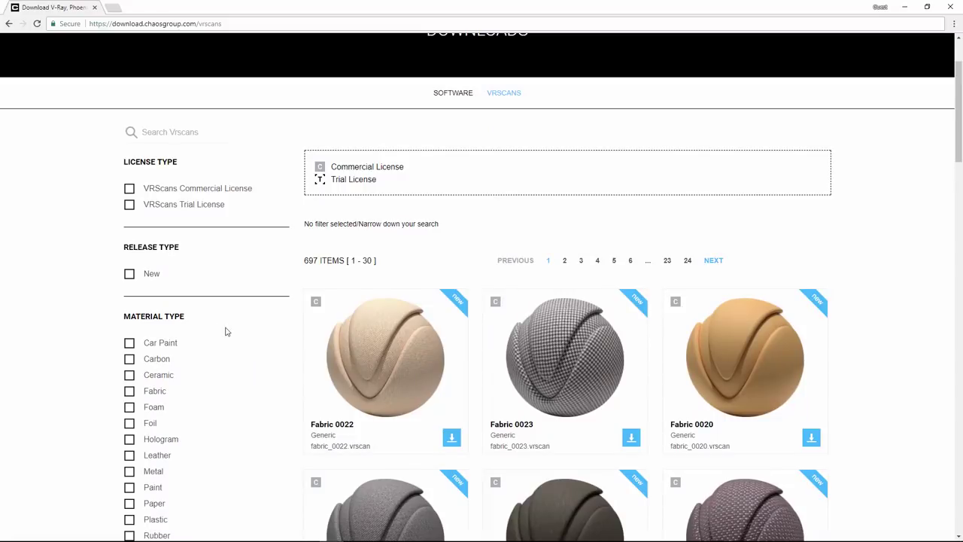
scroll(243, 339, down, 5)
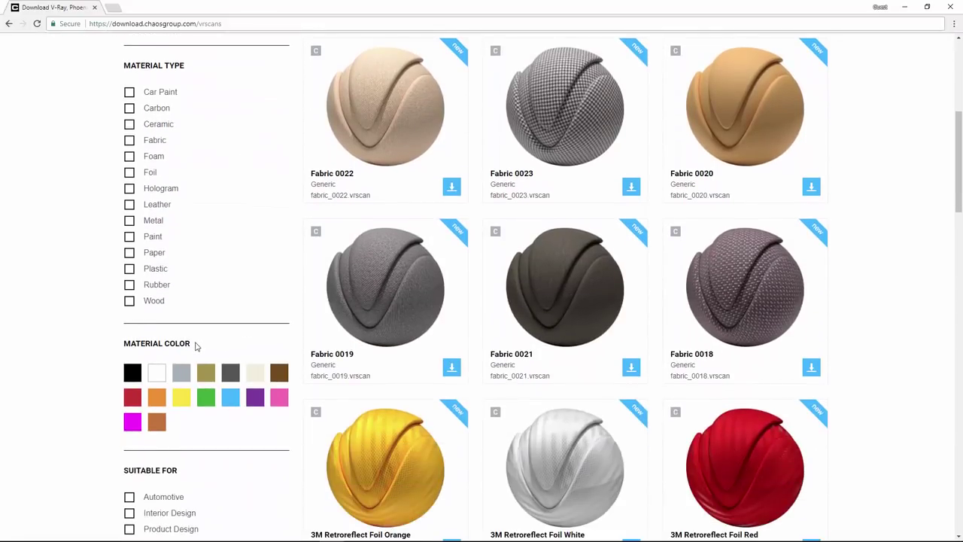
scroll(258, 397, down, 3)
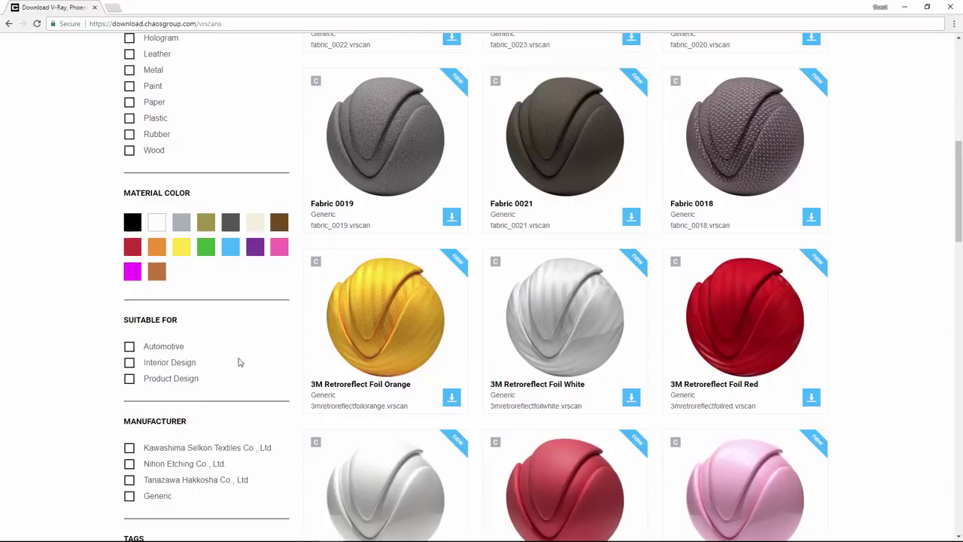
scroll(239, 362, down, 8)
scroll(240, 362, down, 2)
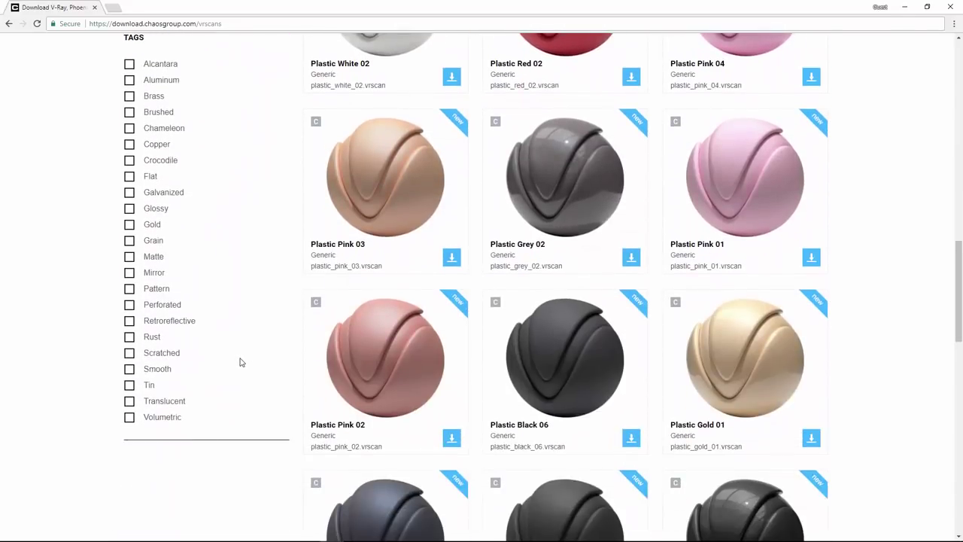
scroll(240, 362, up, 6)
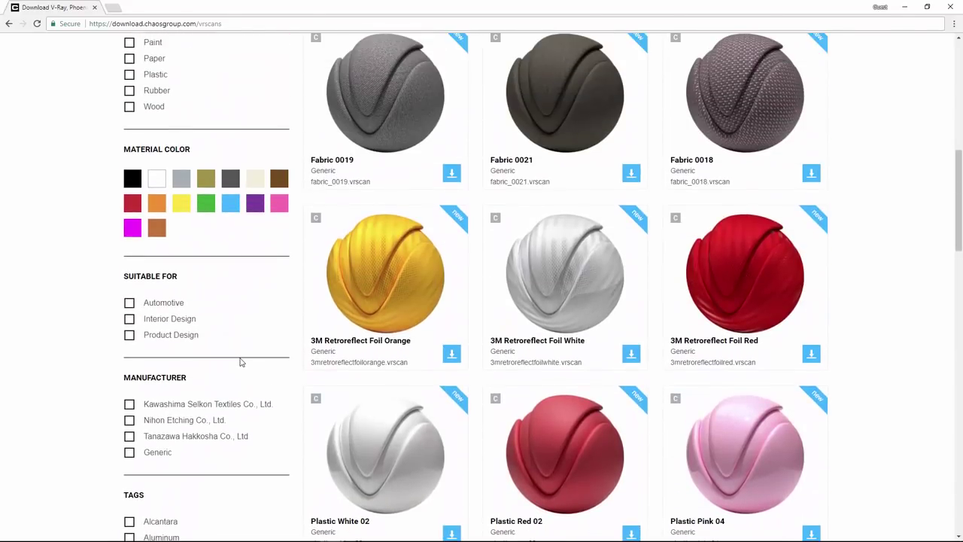
scroll(240, 362, up, 3)
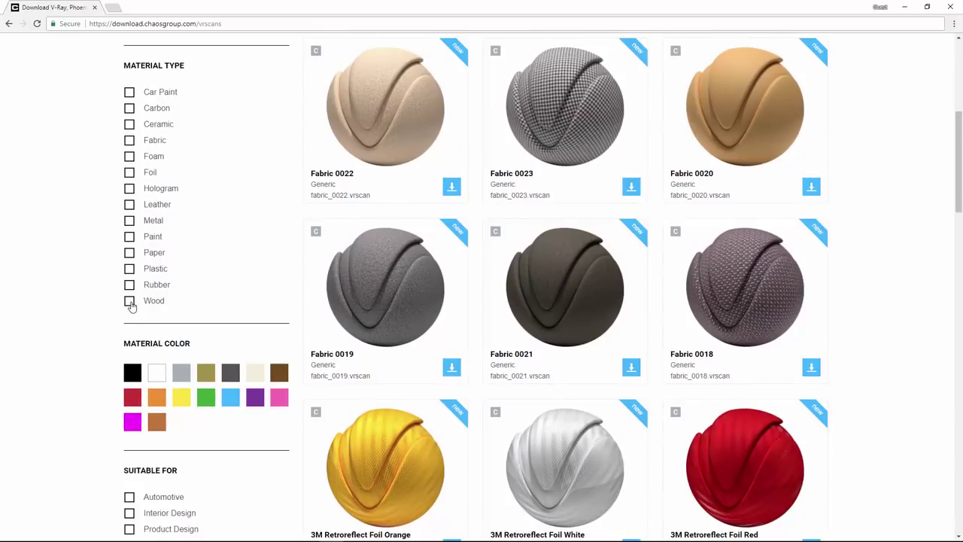
Filter the VRscans catalogue to Wood under Material Type
click(130, 301)
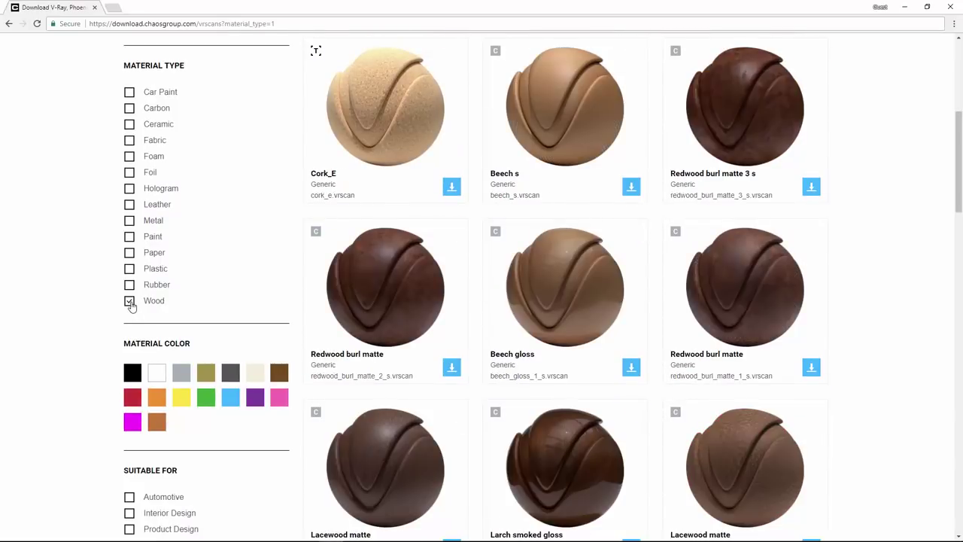
scroll(271, 273, down, 4)
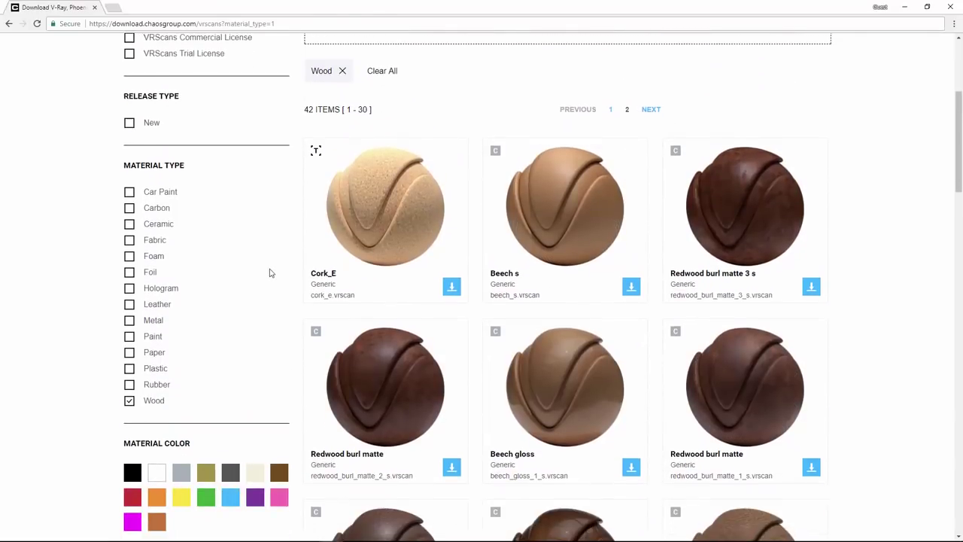
scroll(271, 273, down, 7)
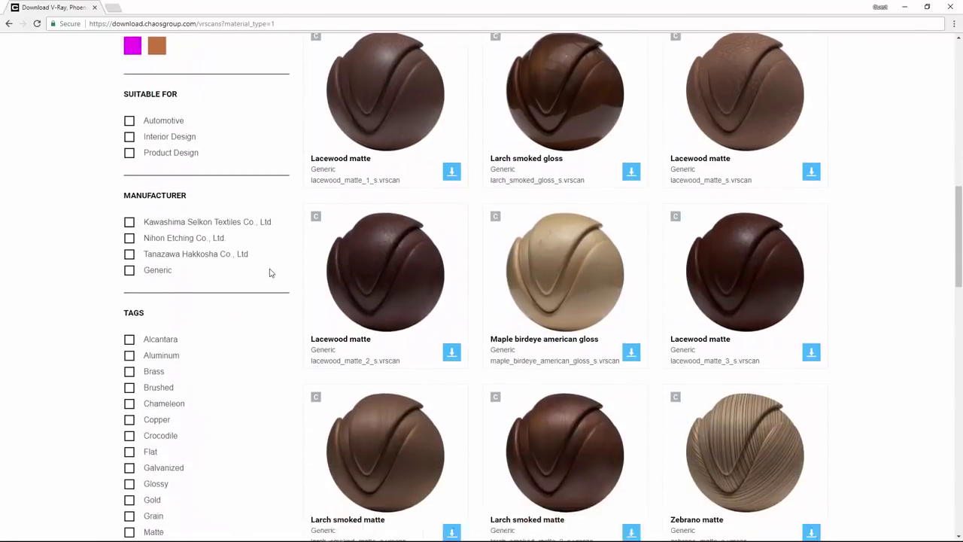
scroll(271, 272, up, 4)
scroll(270, 272, up, 6)
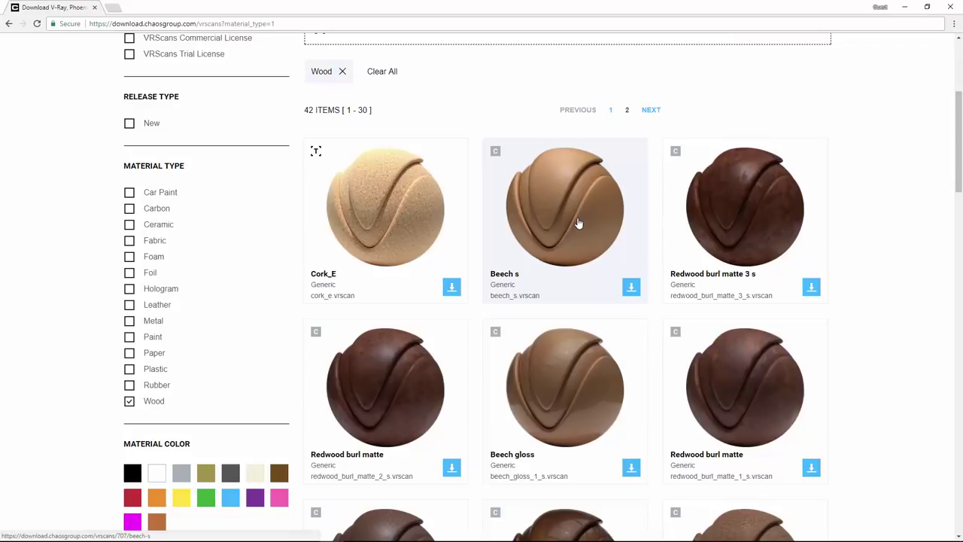
Open the Beech s scan, inspect its enlarged preview, and download beech_s.zip
click(577, 225)
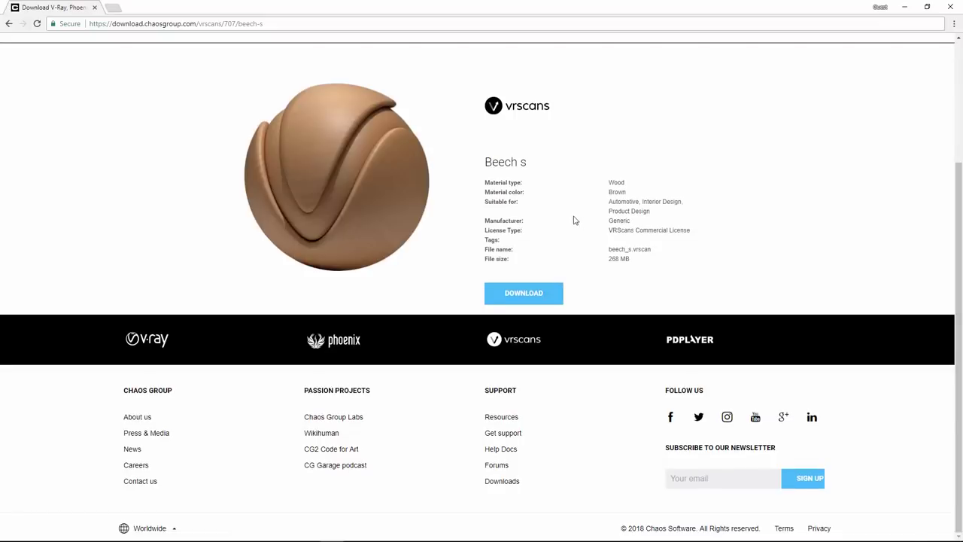
click(338, 162)
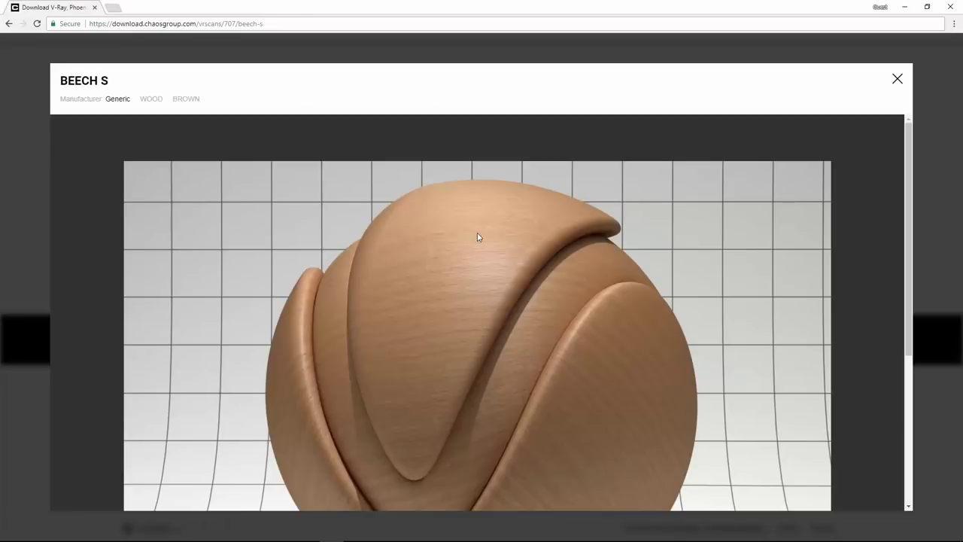
scroll(480, 268, down, 3)
scroll(480, 268, up, 3)
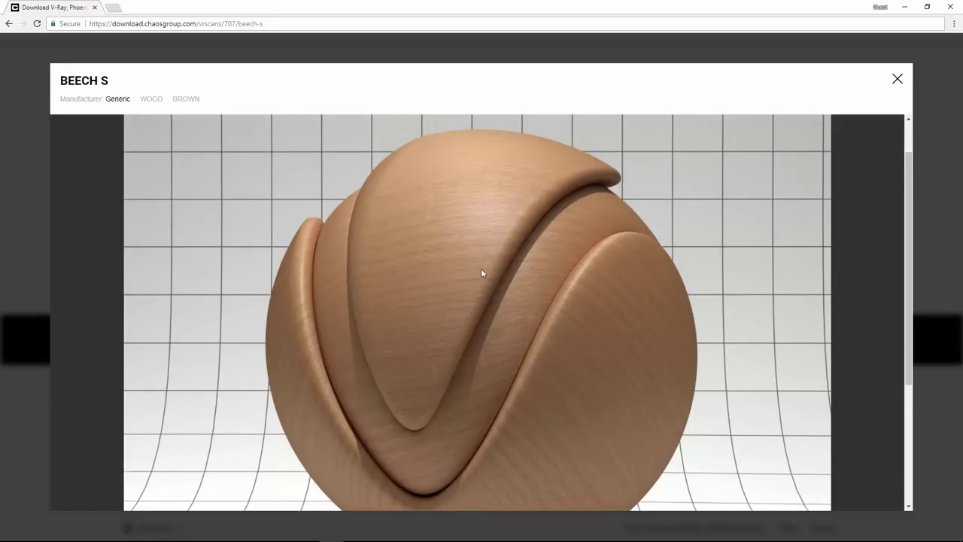
click(900, 85)
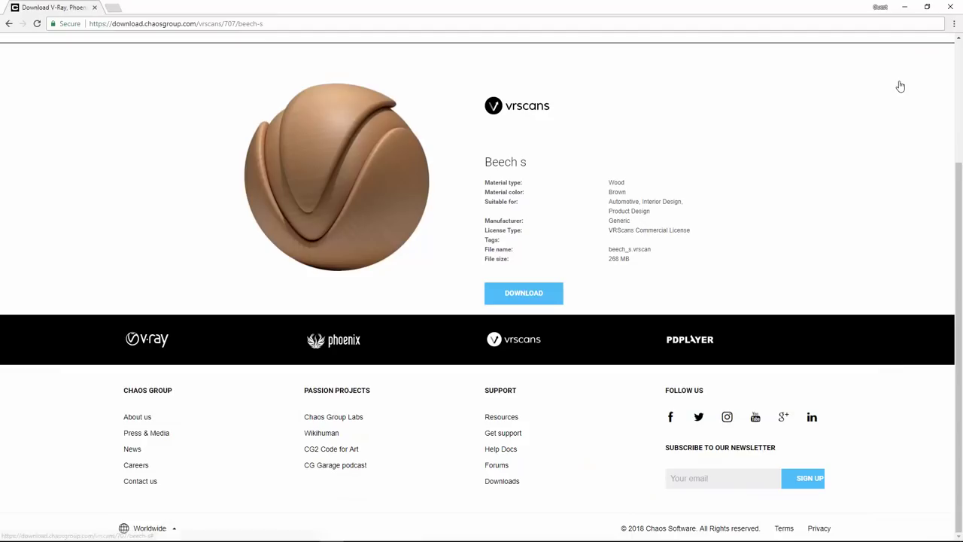
click(524, 293)
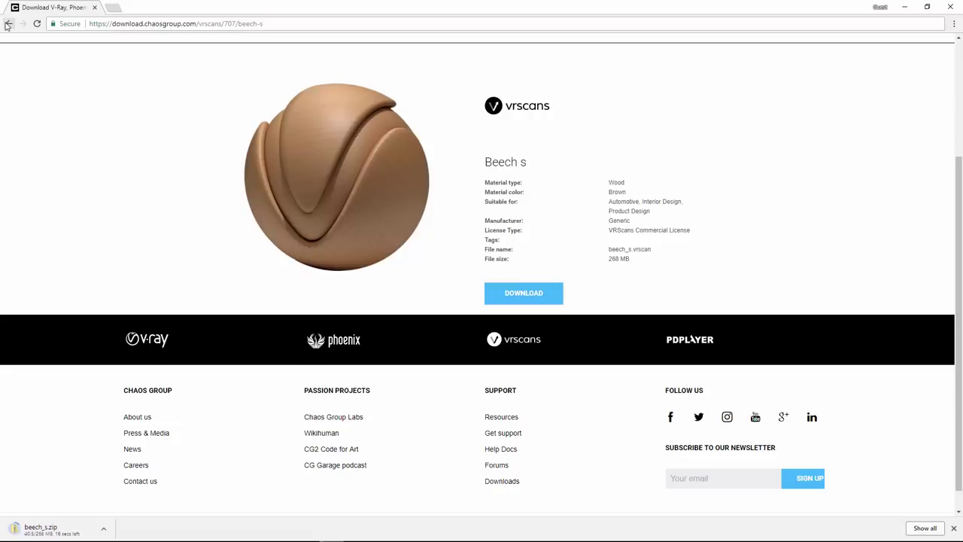
Change the VRscans filter from Wood to Leather, limited to beige
click(8, 24)
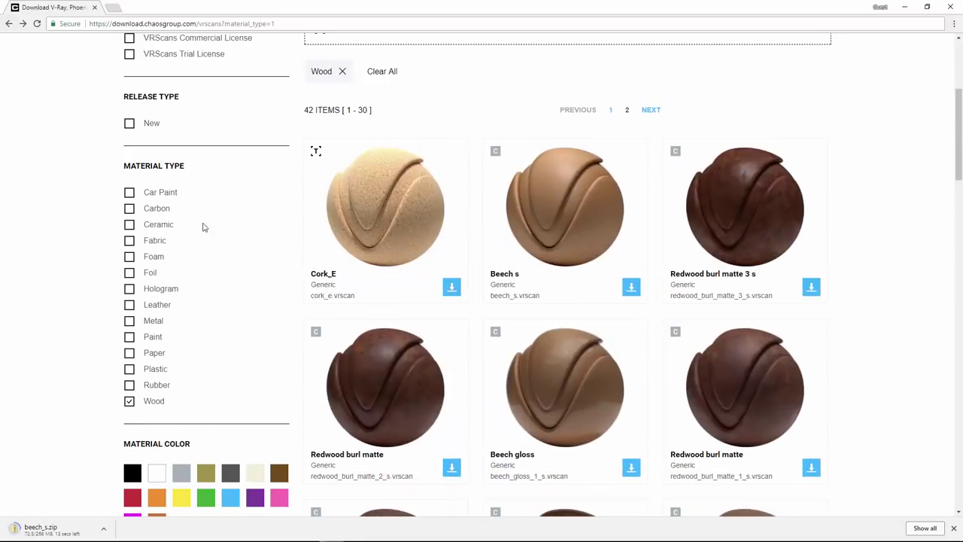
click(129, 401)
click(130, 304)
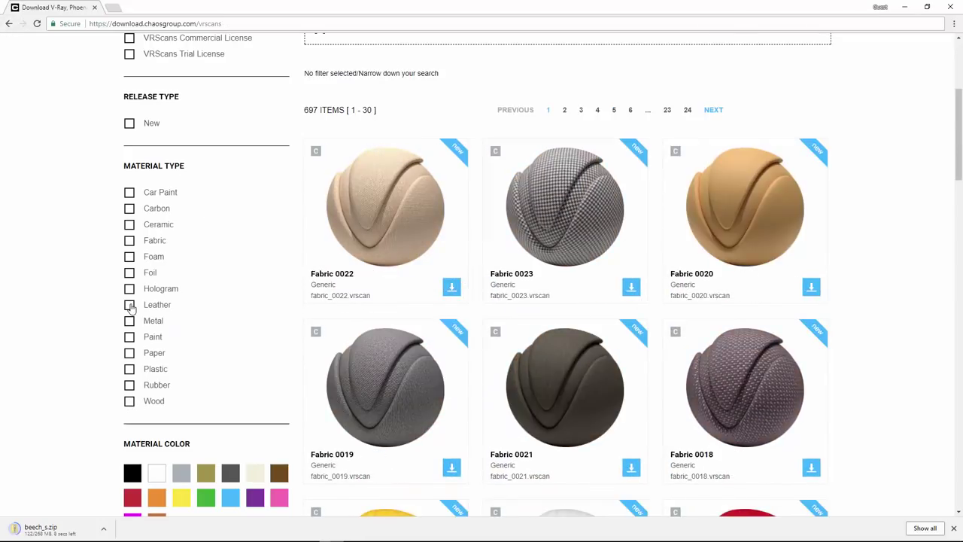
scroll(113, 346, down, 1)
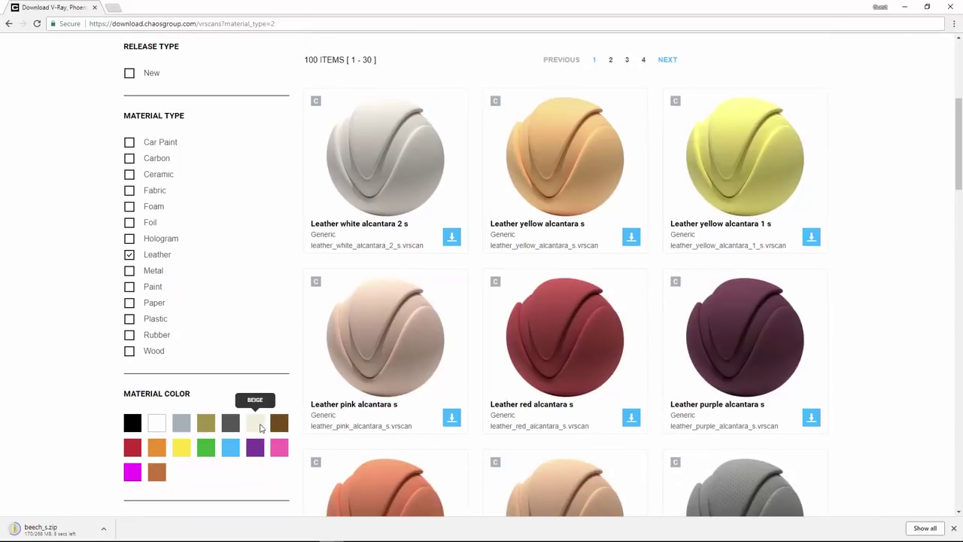
click(258, 425)
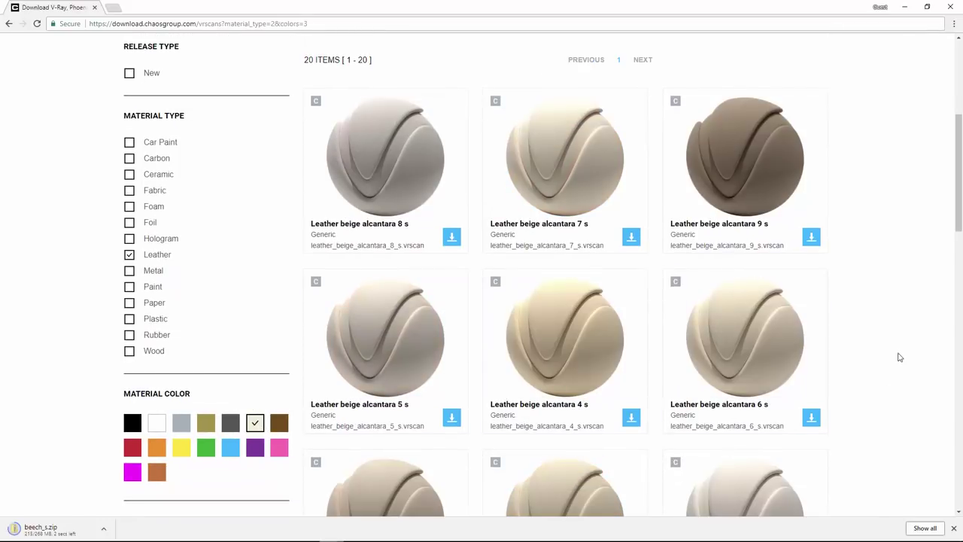
scroll(898, 358, down, 2)
scroll(896, 362, down, 7)
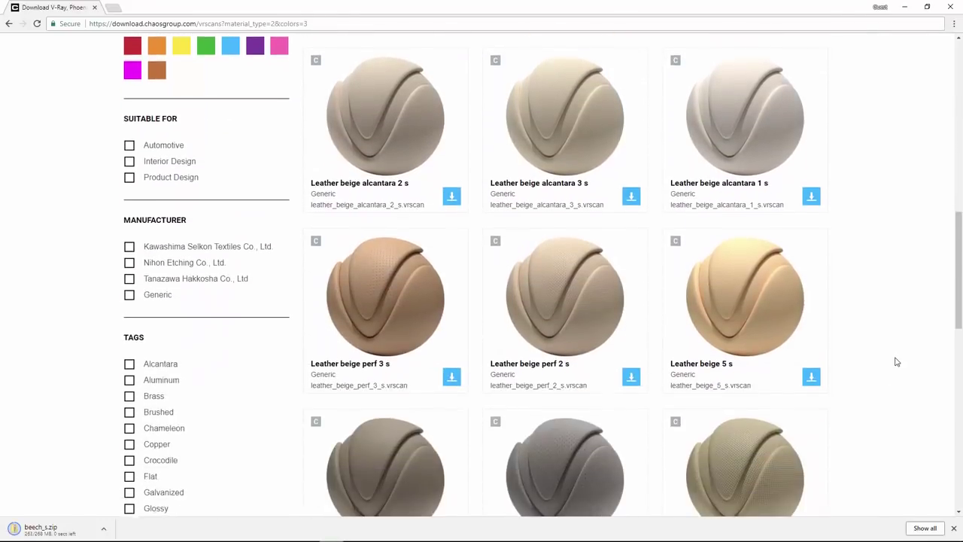
scroll(896, 362, down, 7)
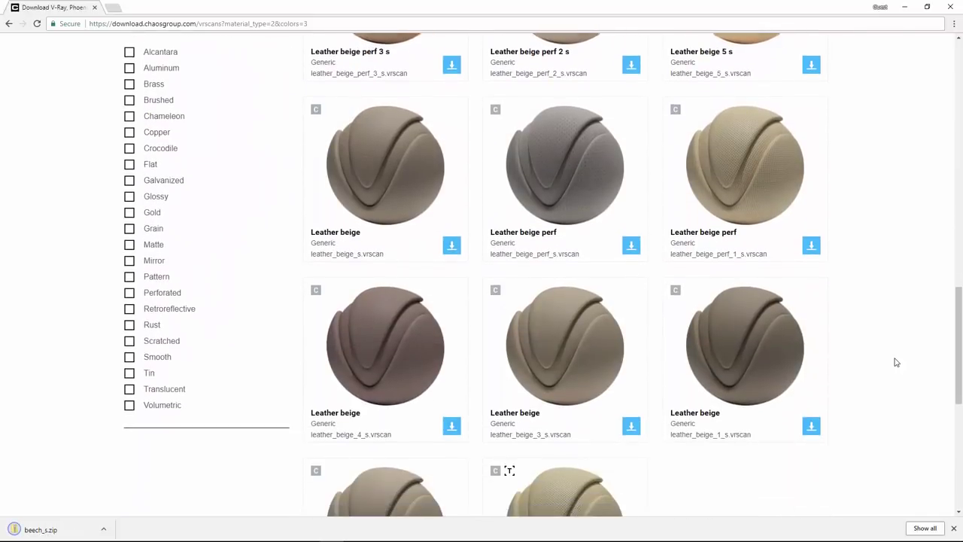
scroll(896, 361, down, 2)
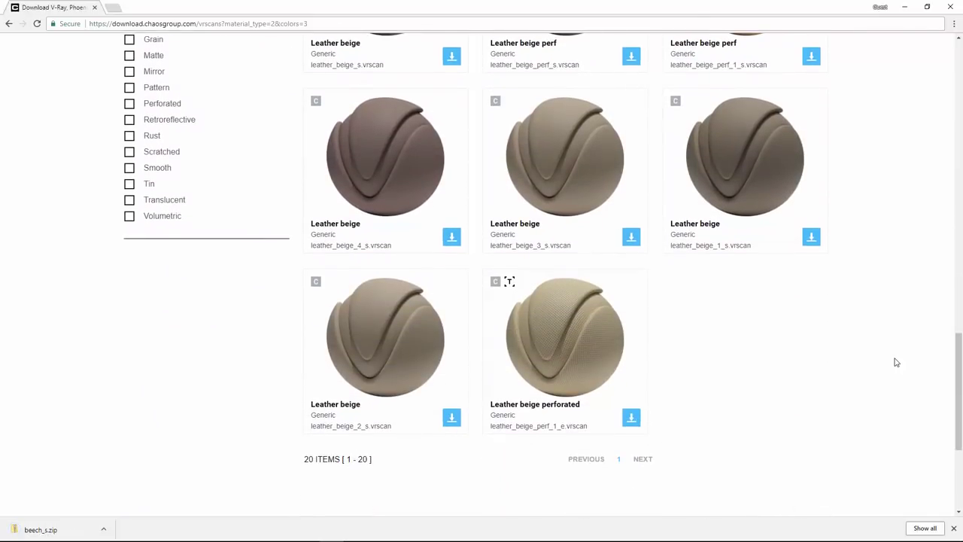
scroll(896, 362, up, 5)
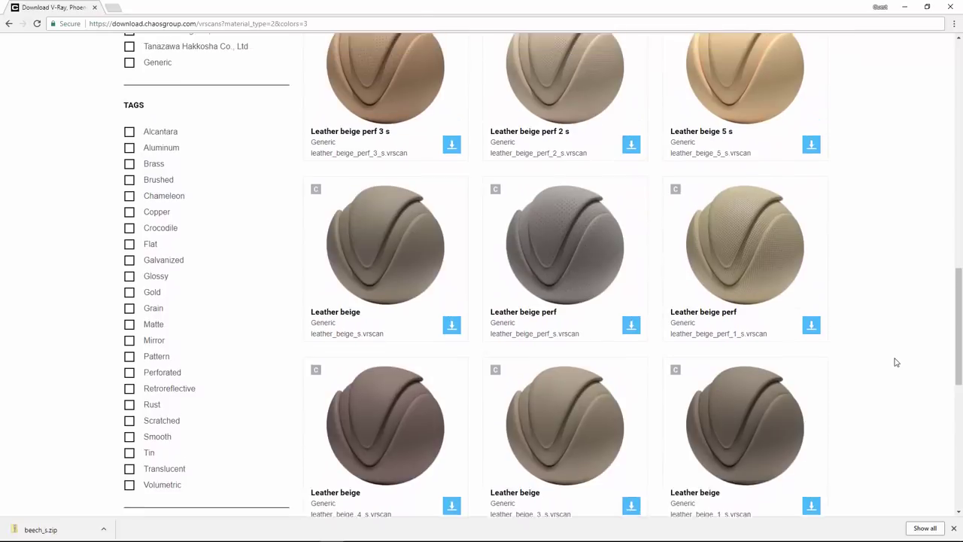
scroll(896, 362, up, 2)
Inspect the Leather beige scan, download leather_beige_s.zip, and return to the filtered list
click(403, 334)
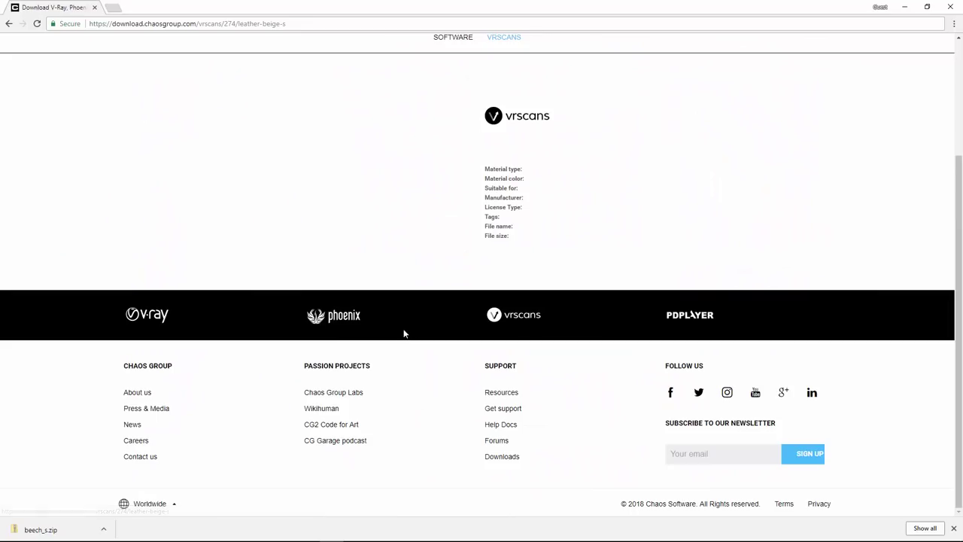
click(357, 185)
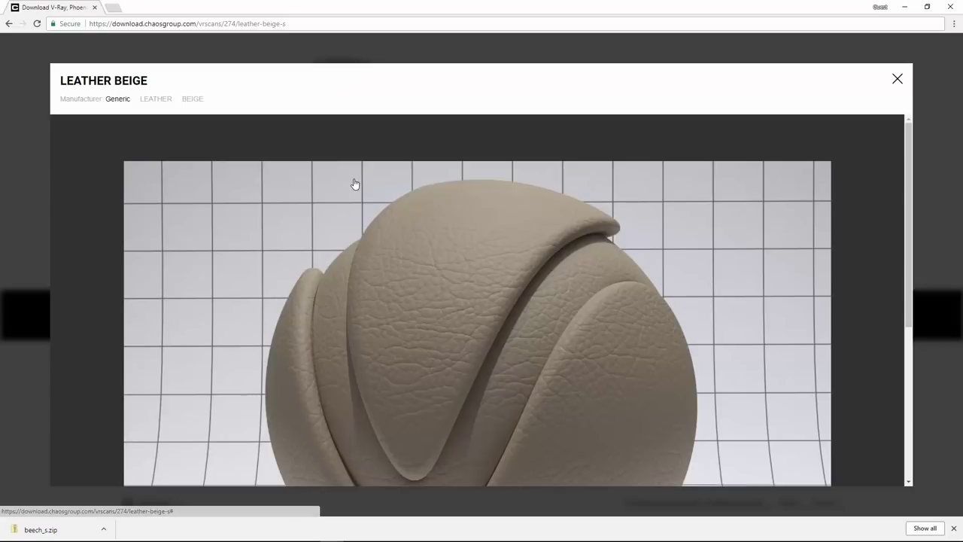
scroll(446, 322, down, 5)
scroll(445, 322, up, 2)
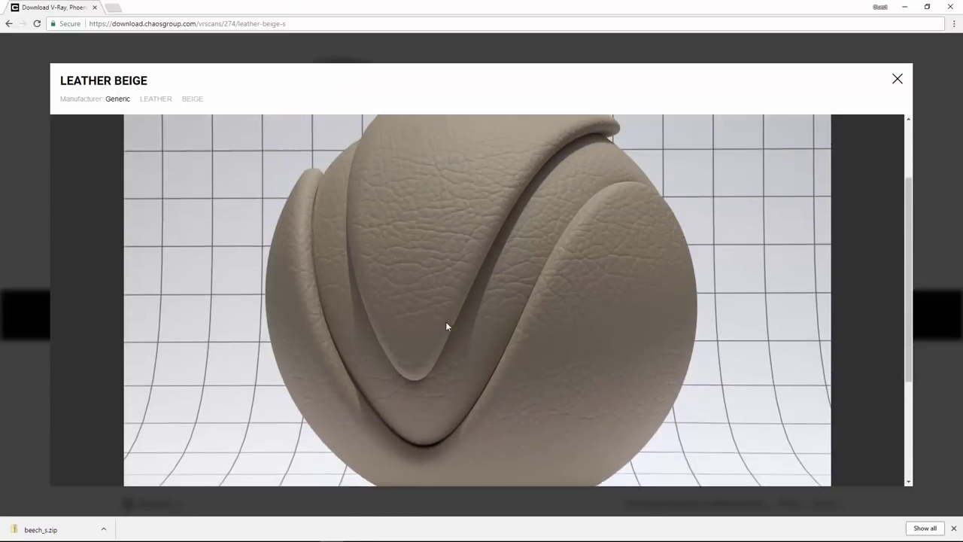
scroll(446, 325, up, 2)
click(897, 78)
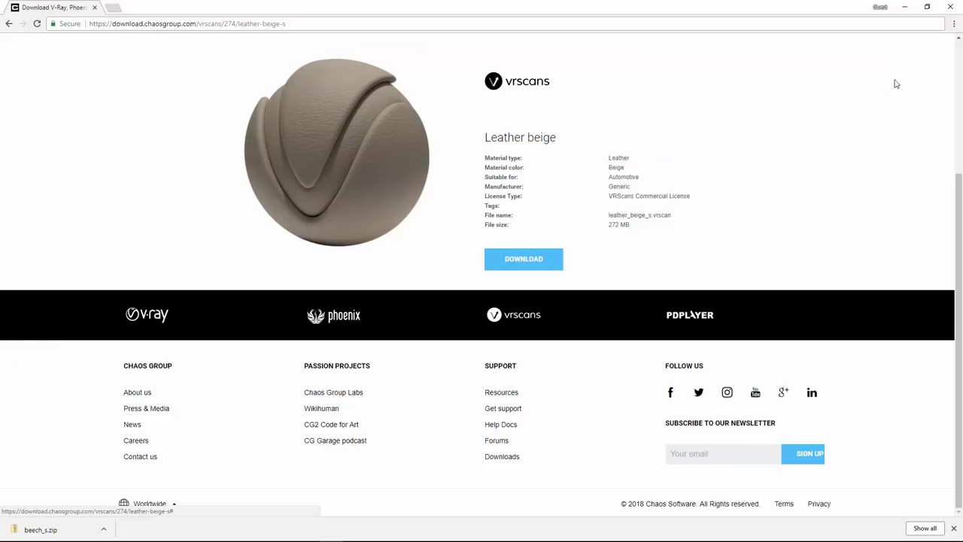
click(519, 261)
key(alt+Left)
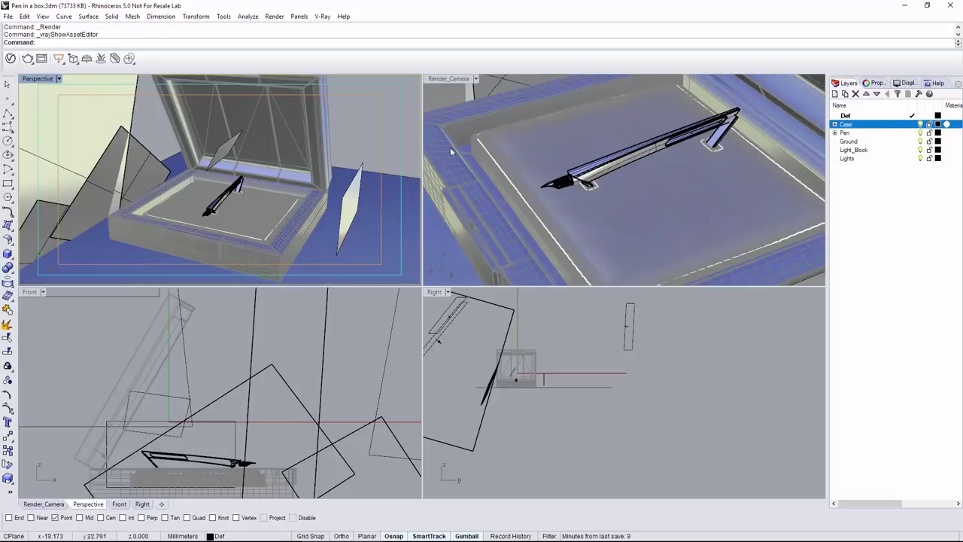
Select the case pad mesh, run and stop a V-Ray preview render, then open the Asset Editor
click(505, 145)
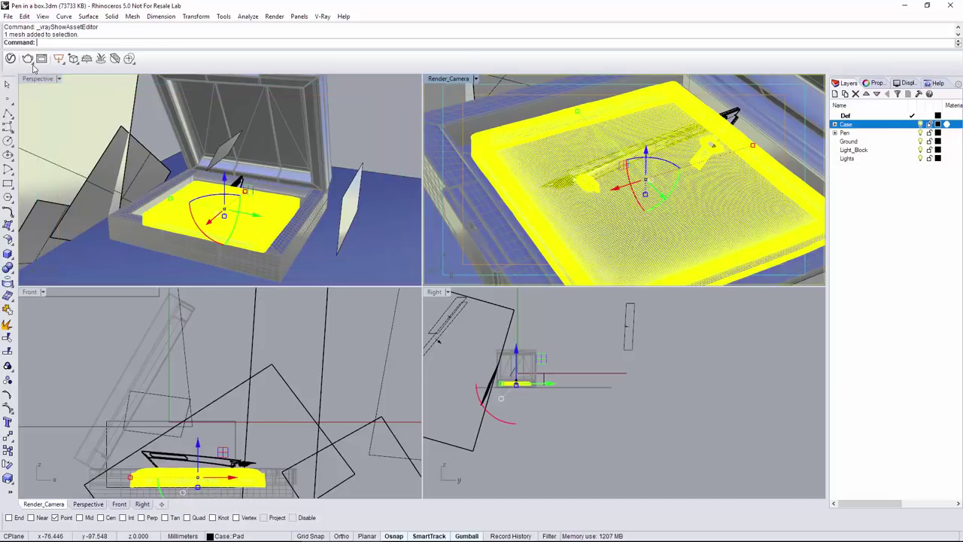
click(27, 58)
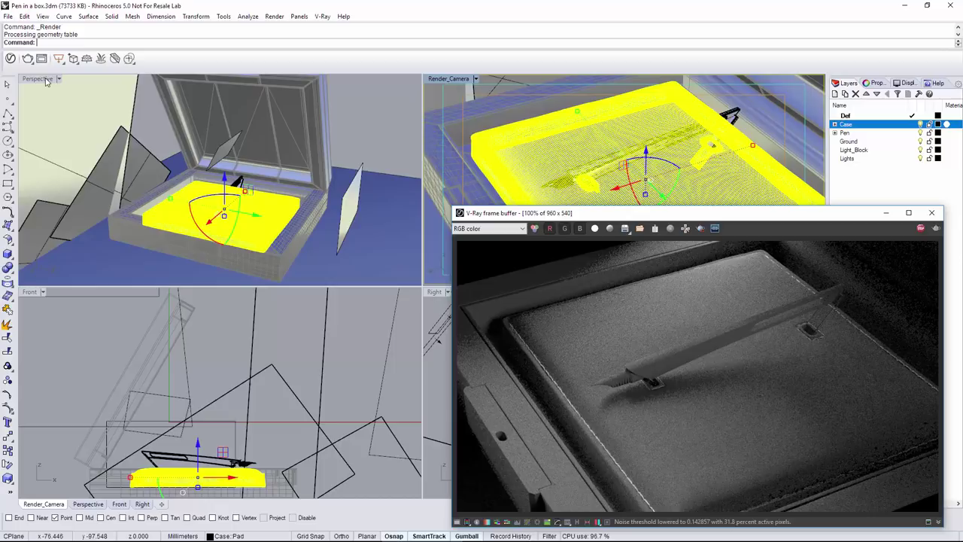
click(920, 228)
click(11, 58)
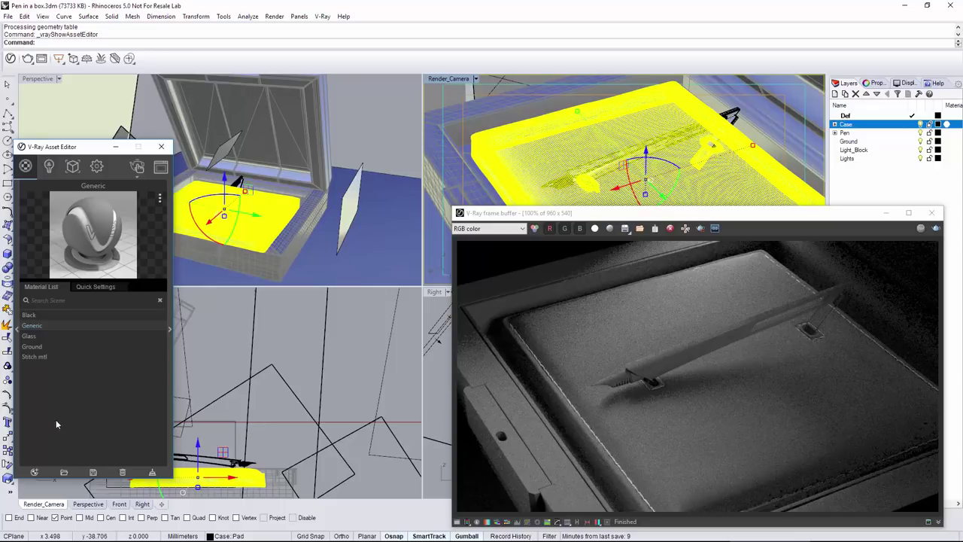
Add a VRscan material in the Asset Editor and expand its settings panel
click(34, 473)
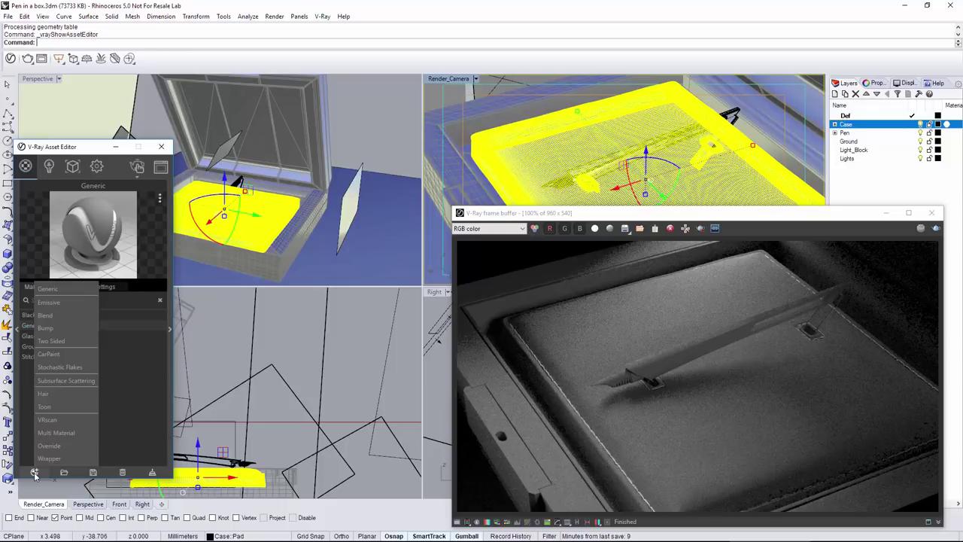
click(49, 421)
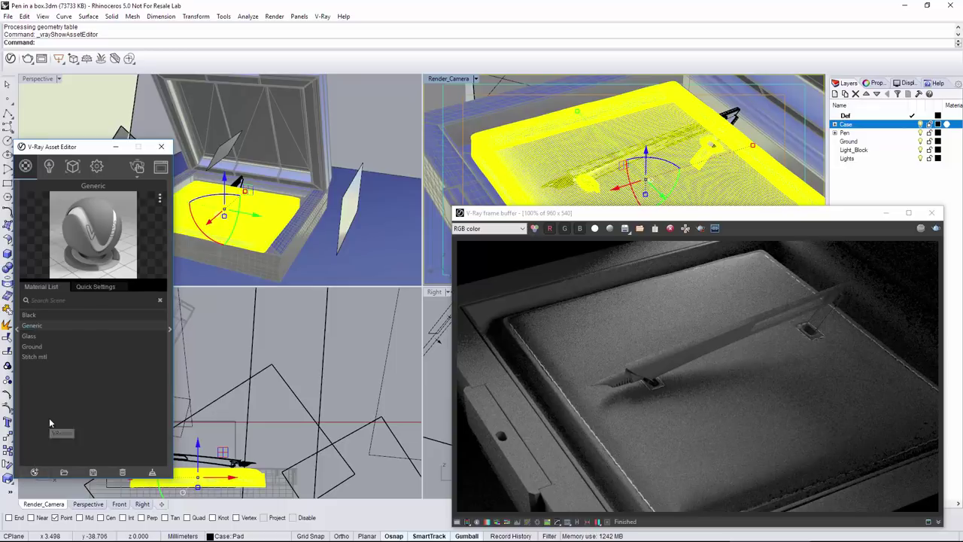
click(170, 331)
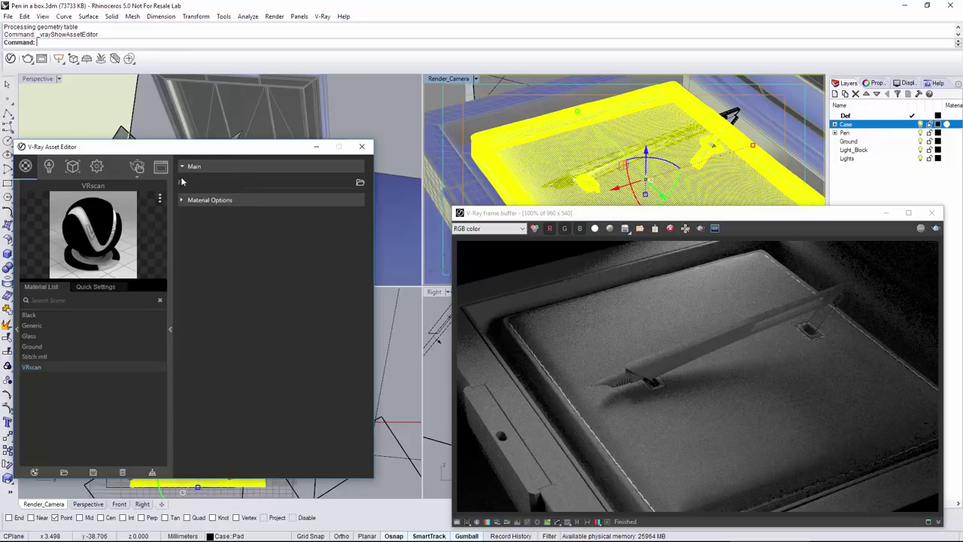
Load Leather_Beige_S.vrscan into the VRscan material and rename it VRscan_Leather_Beige
click(360, 182)
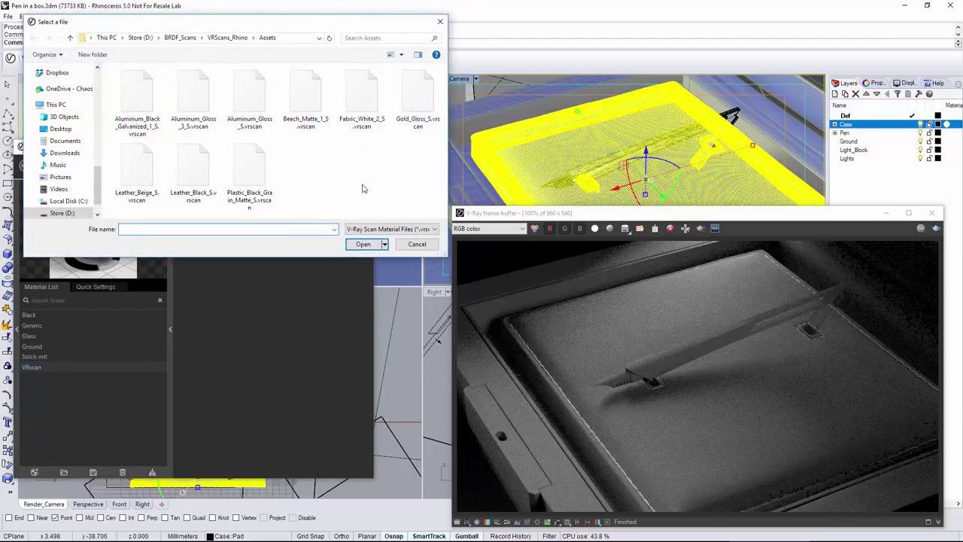
click(134, 188)
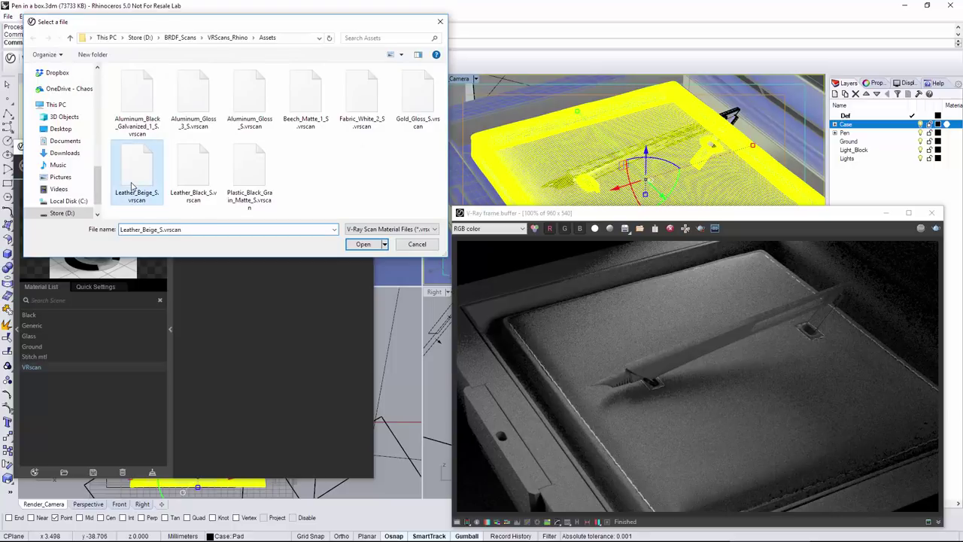
click(363, 244)
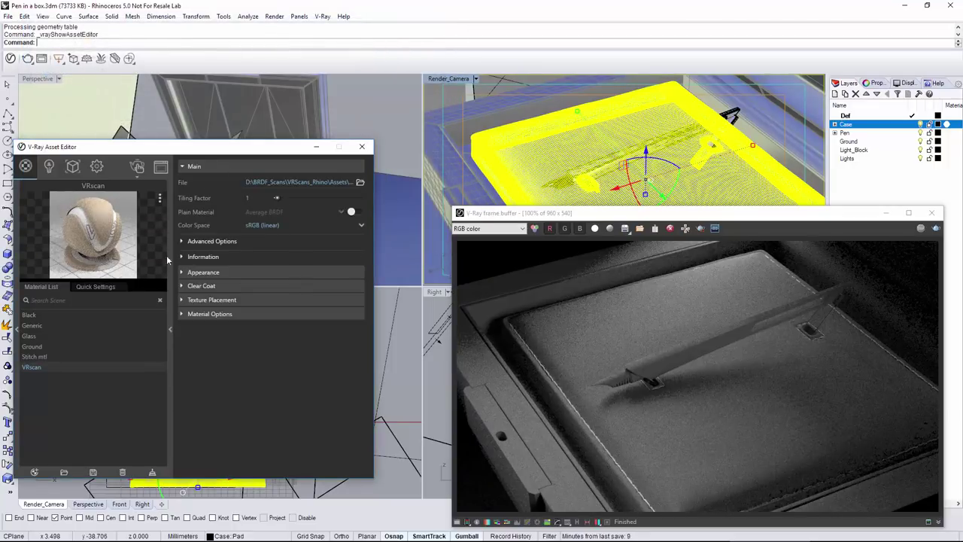
click(53, 367)
text(_Leather_)
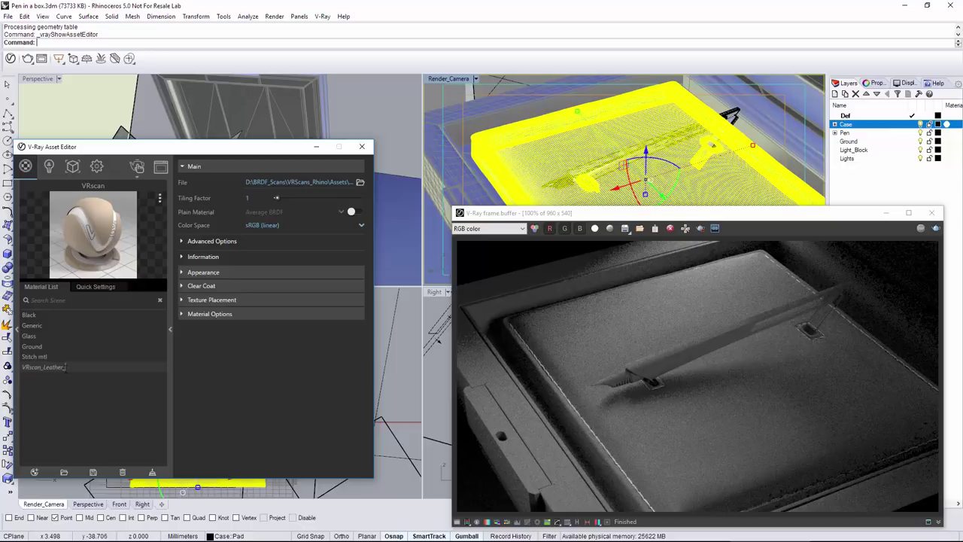
text(Bei)
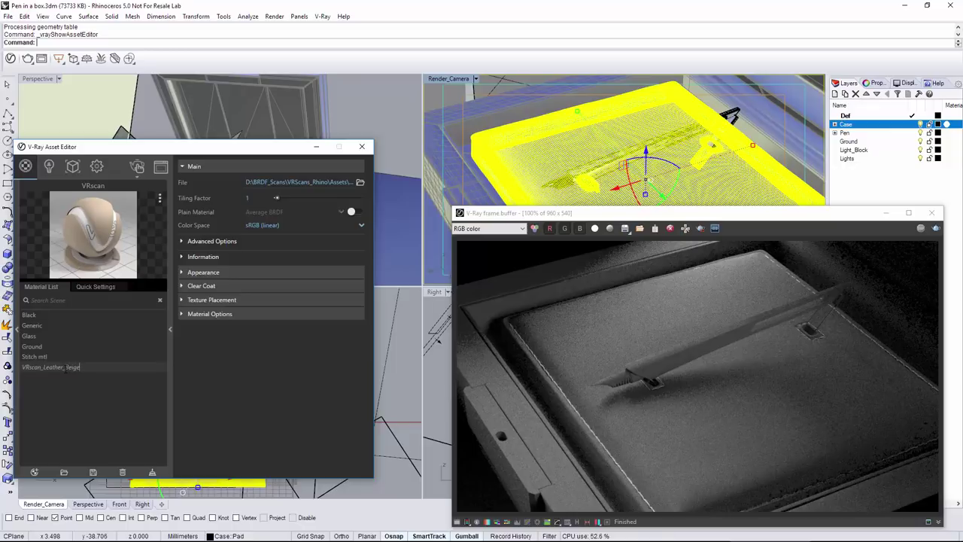
text(ge)
key(Return)
Apply VRscan_Leather_Beige to the selected case pad
right_click(66, 368)
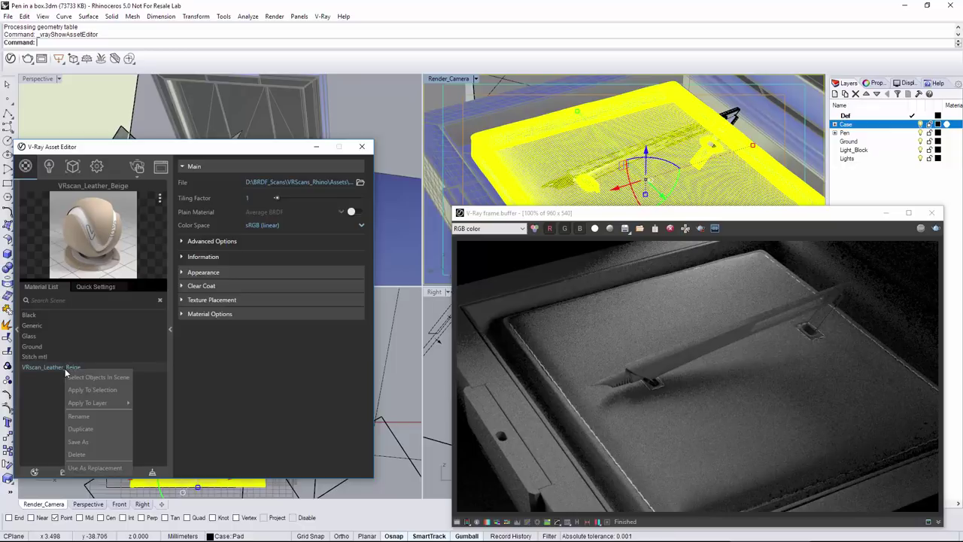
click(78, 390)
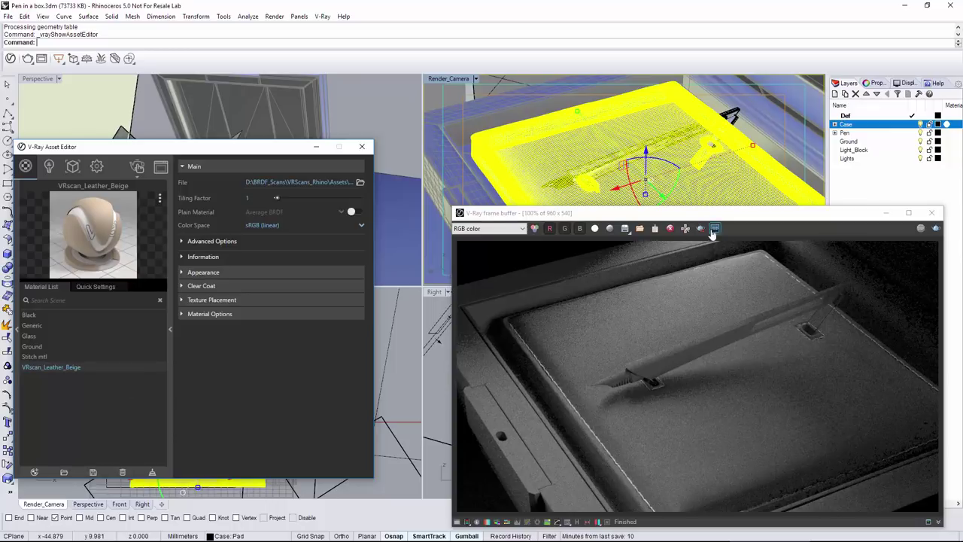
click(607, 324)
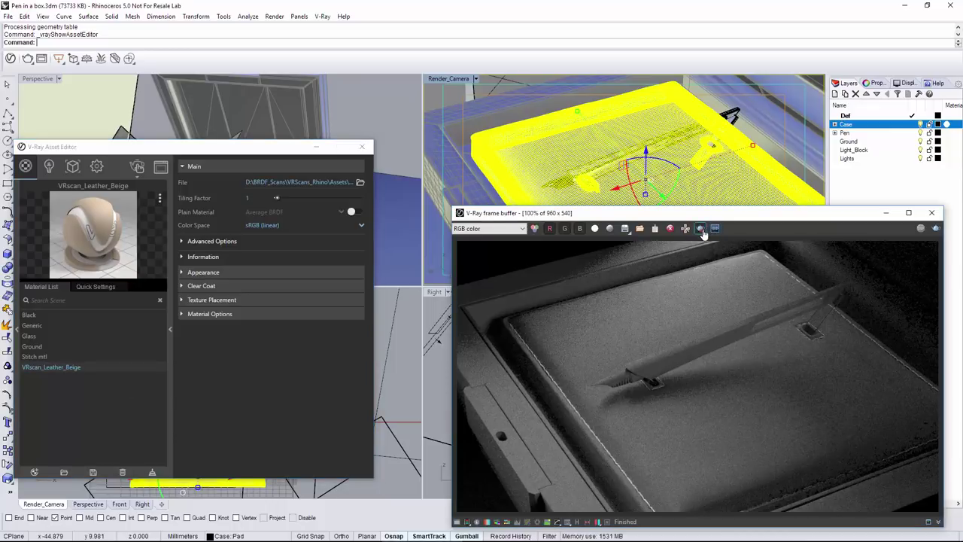
Region-render a patch of the leather pad, set its Tiling Factor to 5, then disable Region render
click(934, 229)
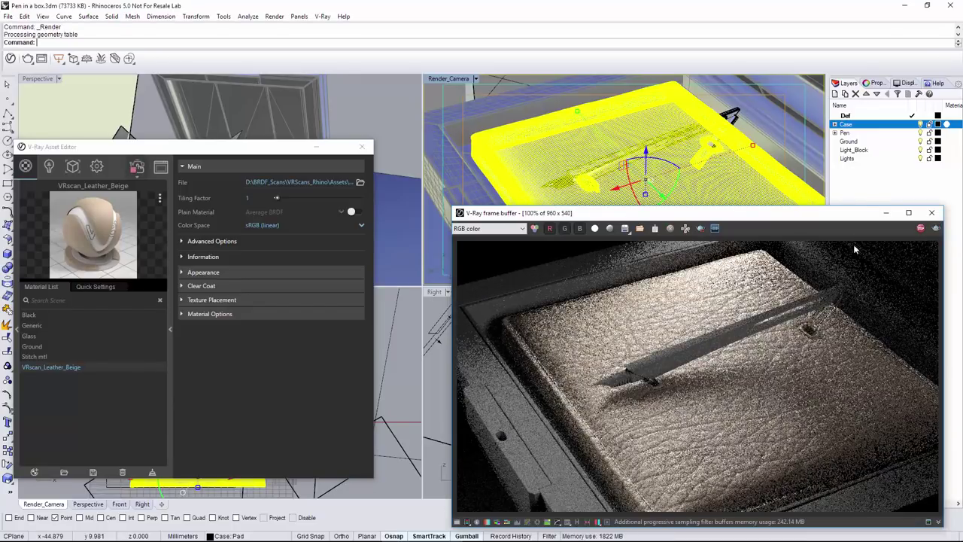
click(700, 229)
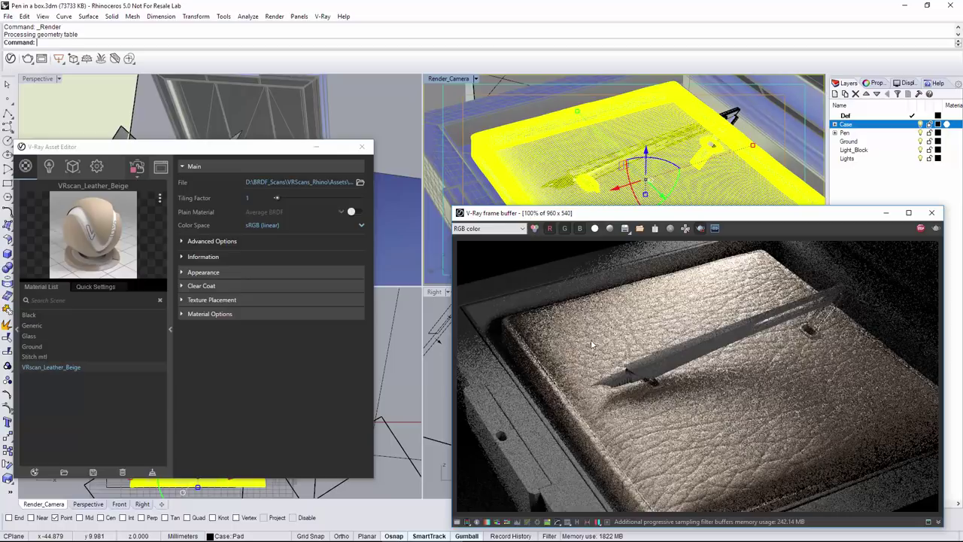
drag(629, 431, 728, 482)
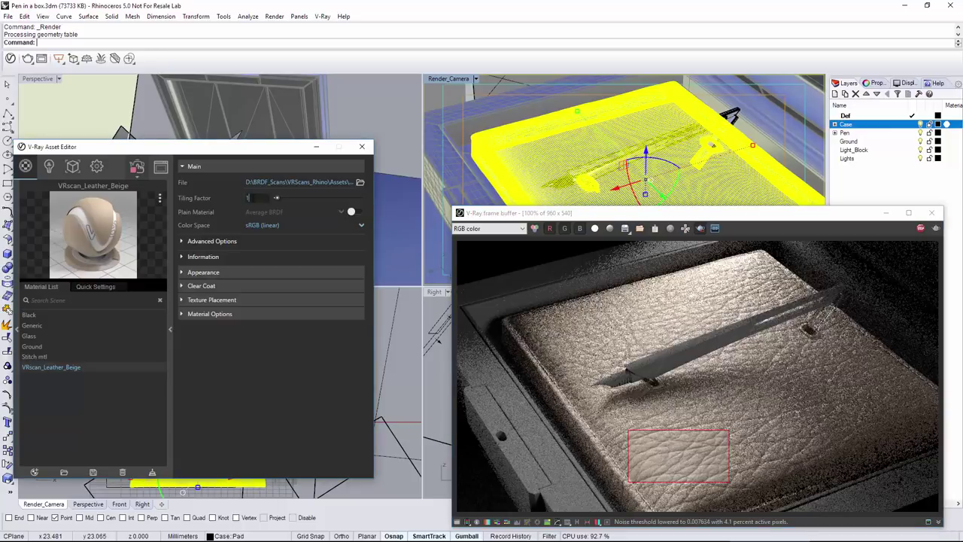
click(245, 197)
drag(278, 197, 293, 198)
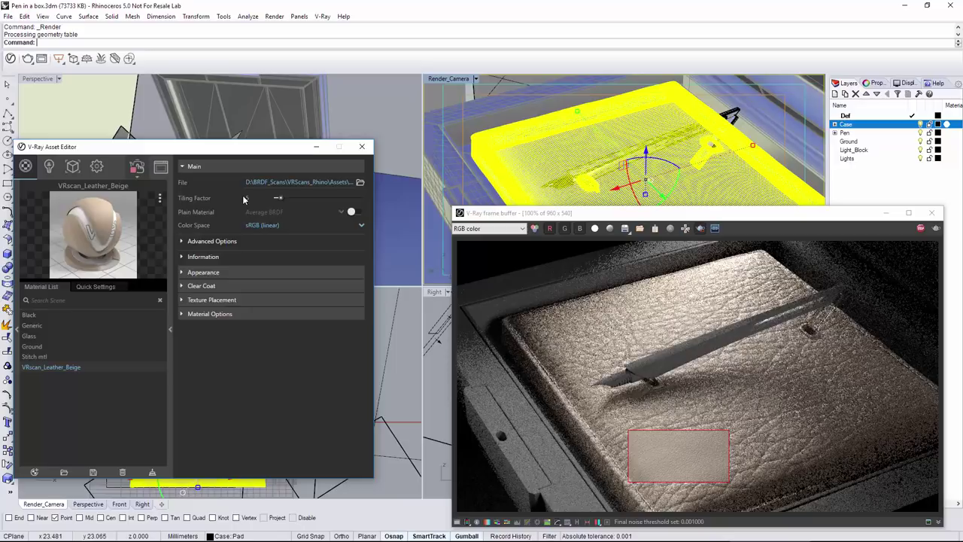
click(699, 228)
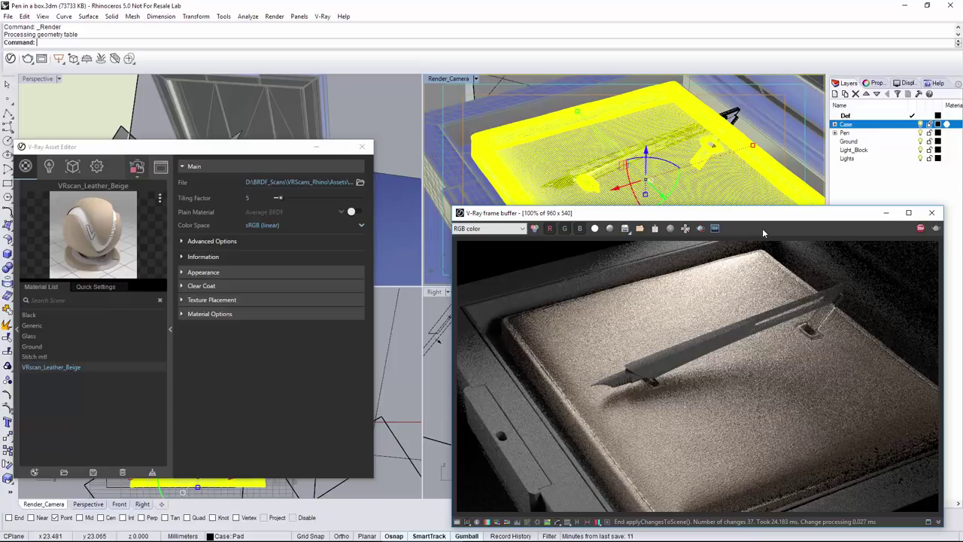
Stop the render and add a Blend material based on VRscan_Leather_Beige with a Coat 1 layer
click(920, 230)
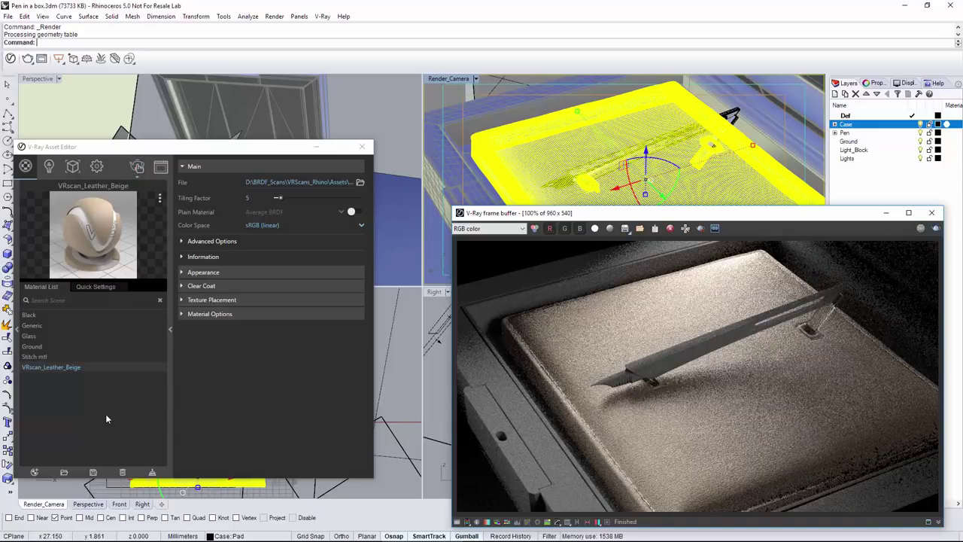
click(34, 472)
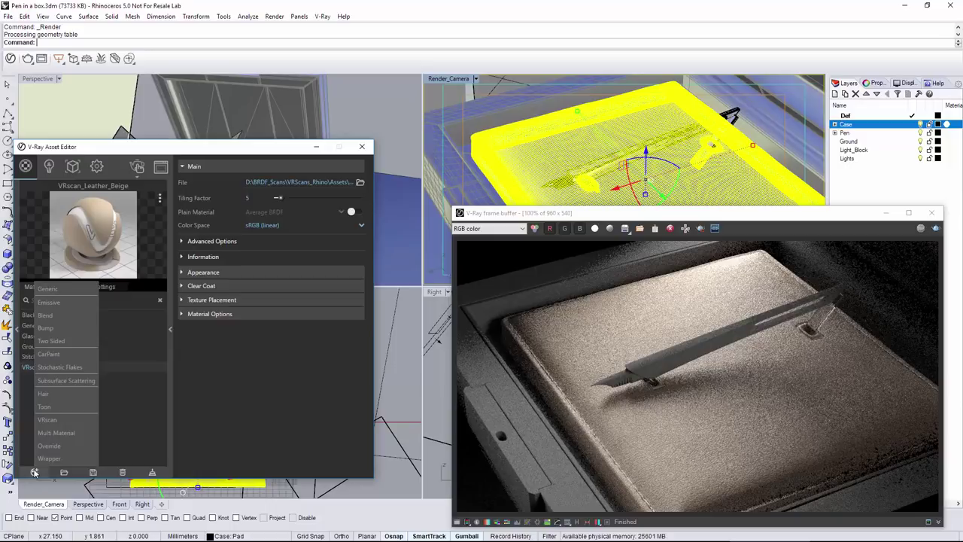
click(64, 320)
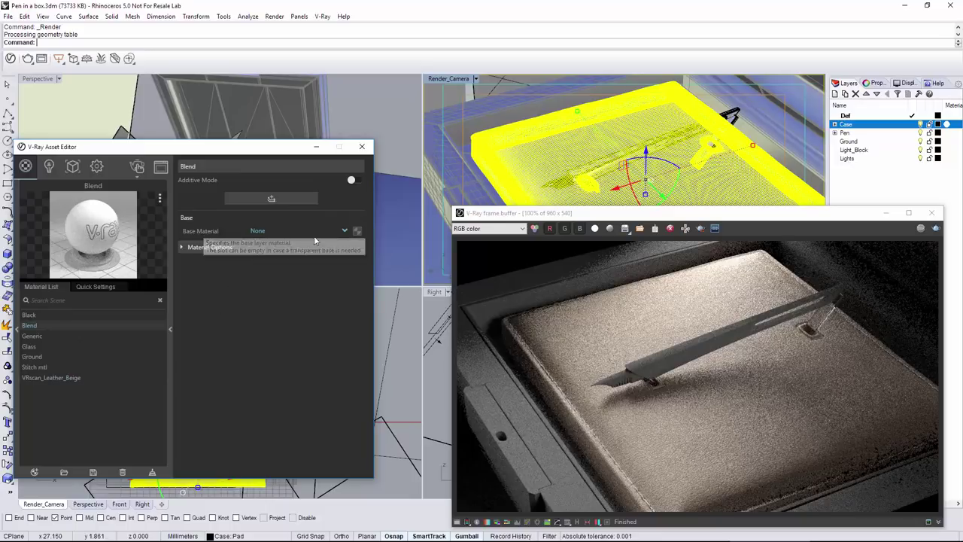
click(346, 231)
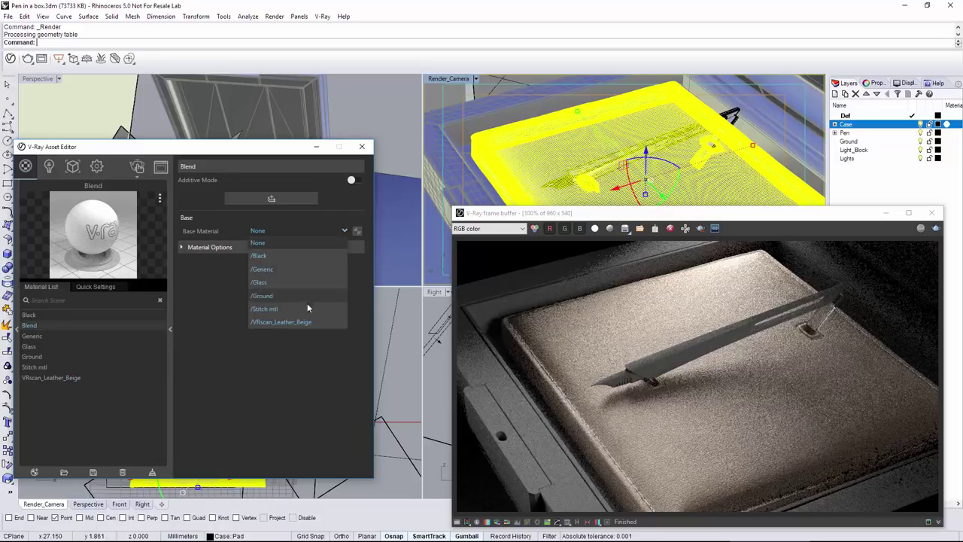
click(303, 322)
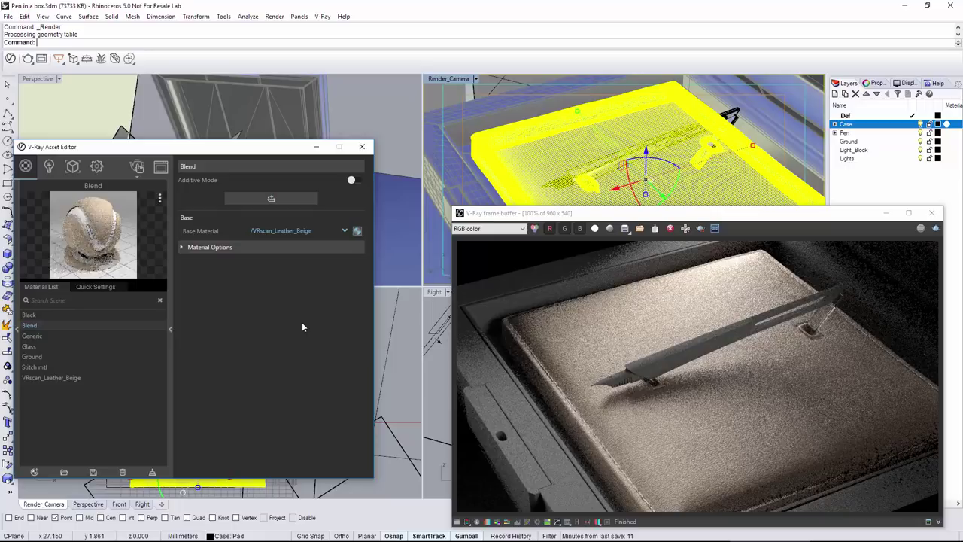
click(269, 203)
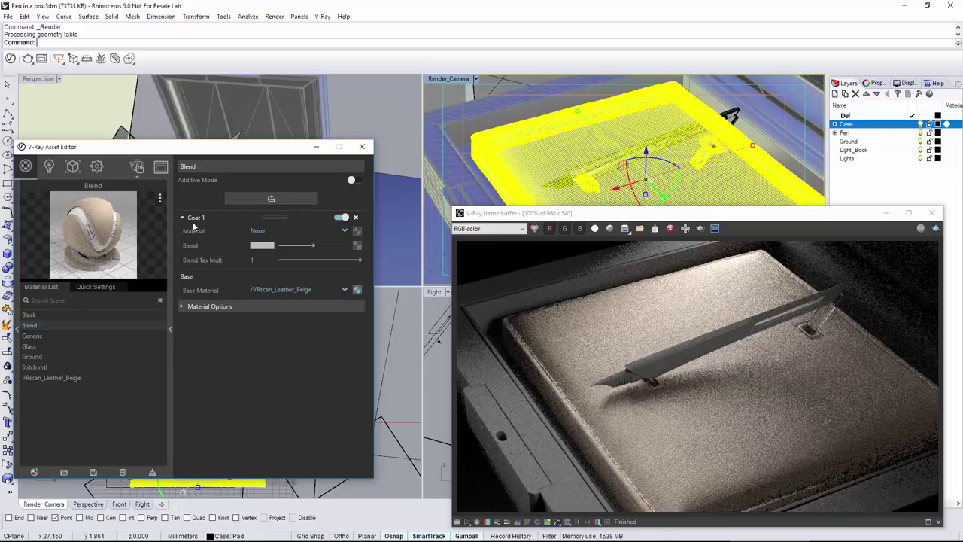
Expand the material library side panel and show its Metal category
drag(192, 151, 284, 155)
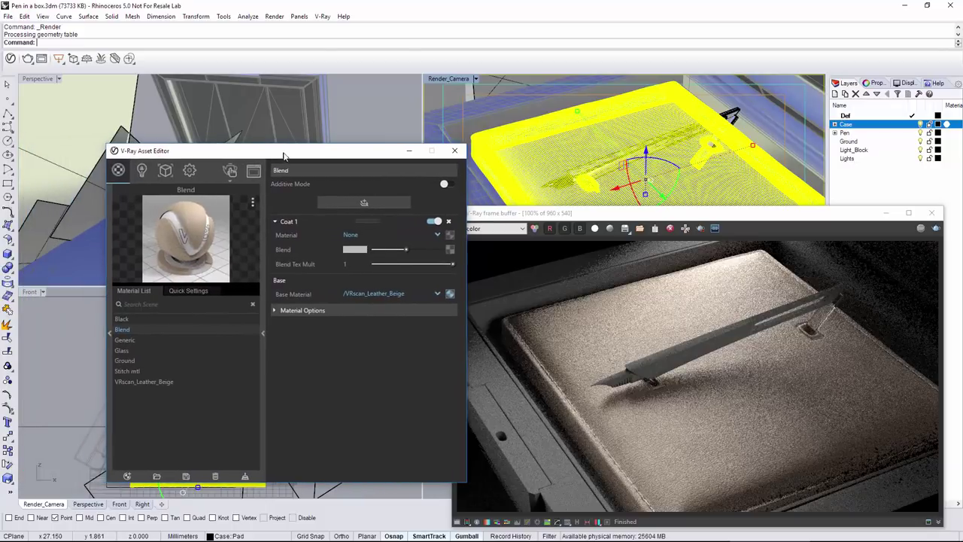
click(110, 332)
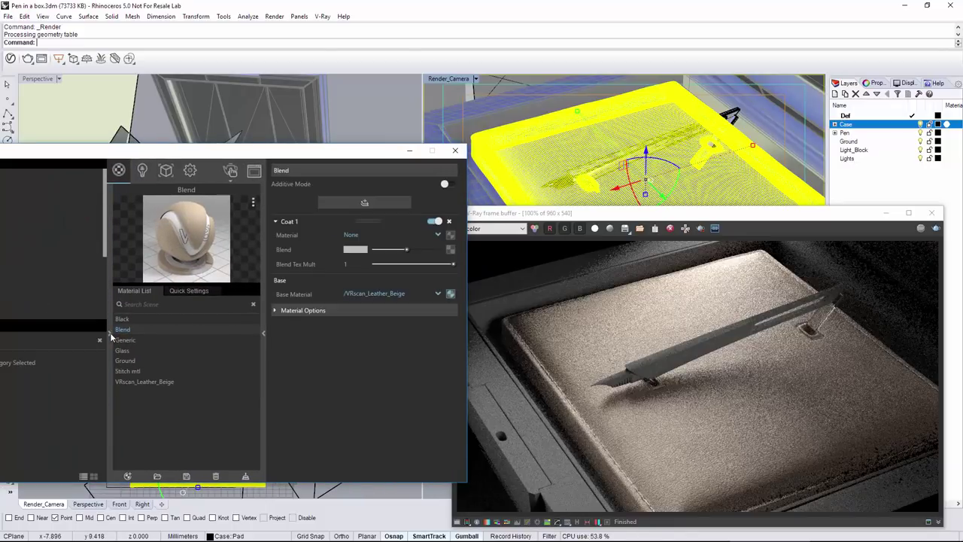
drag(114, 160, 242, 158)
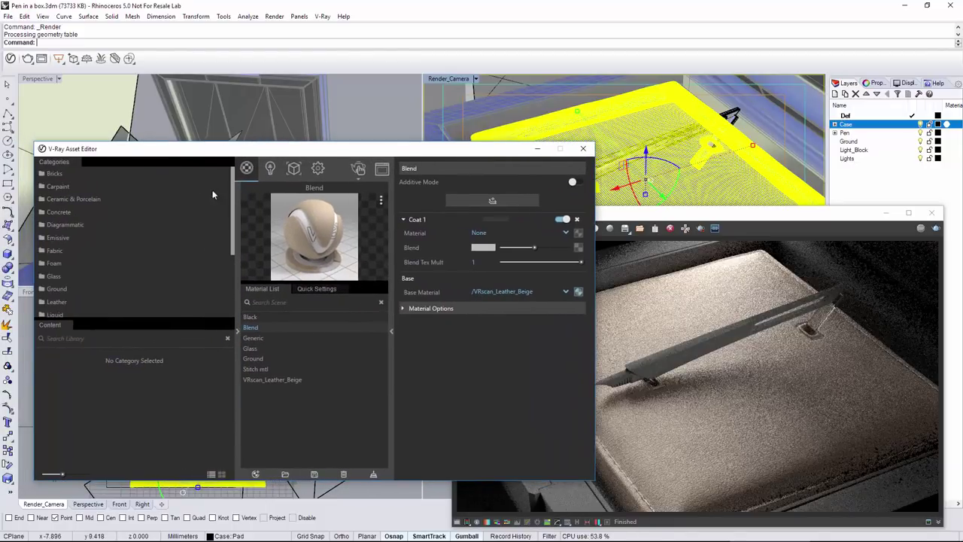
scroll(233, 219, down, 5)
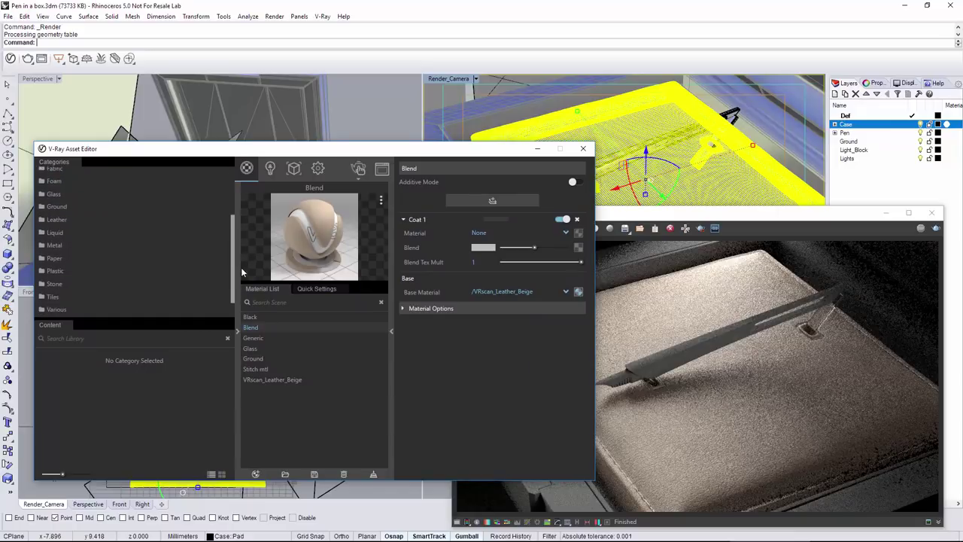
click(59, 238)
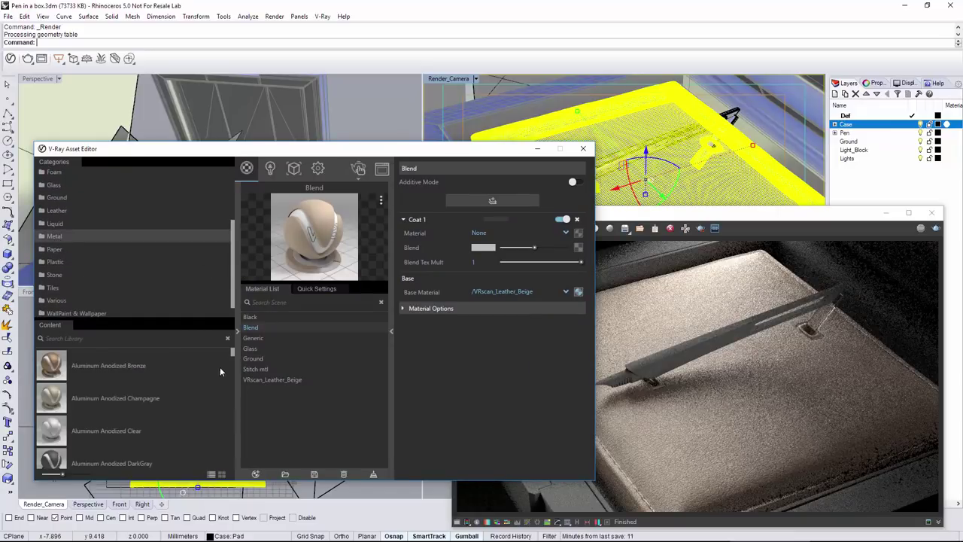
drag(234, 354, 233, 403)
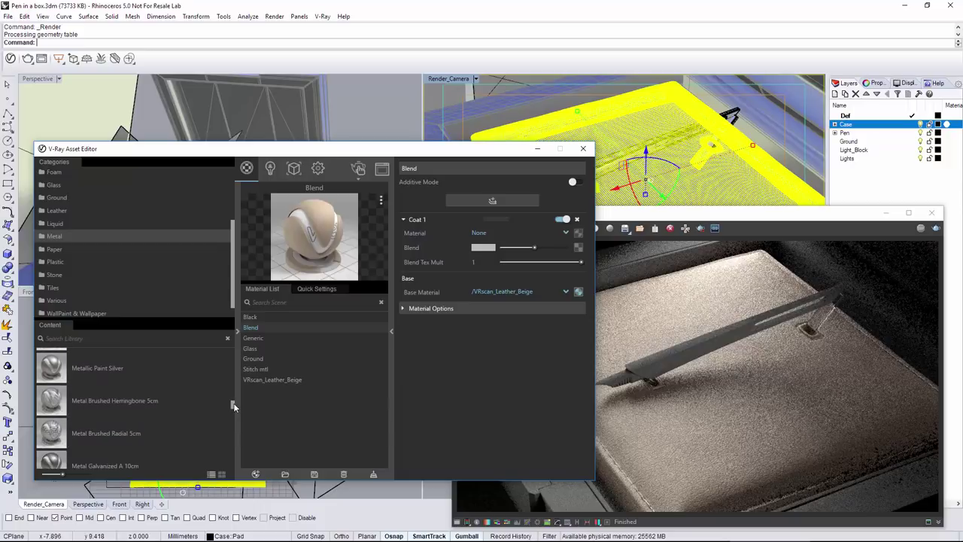
Add Metallic Paint Silver to the scene materials, then return to the Blend's coat material choices
right_click(96, 367)
click(106, 376)
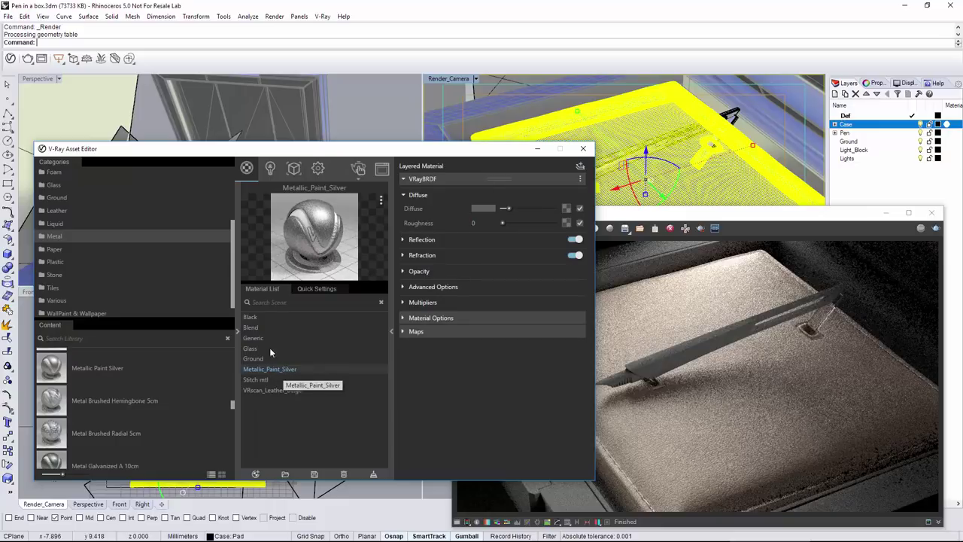
click(256, 329)
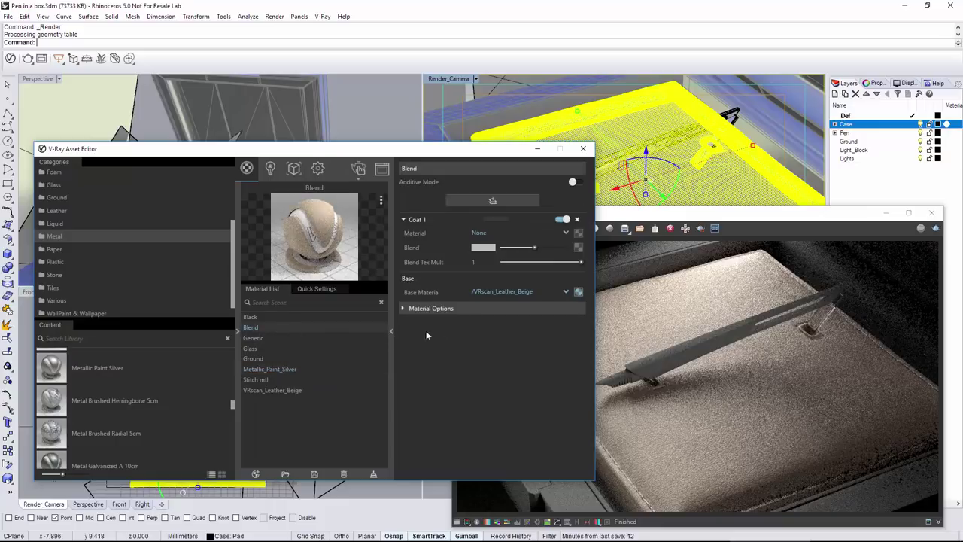
click(566, 234)
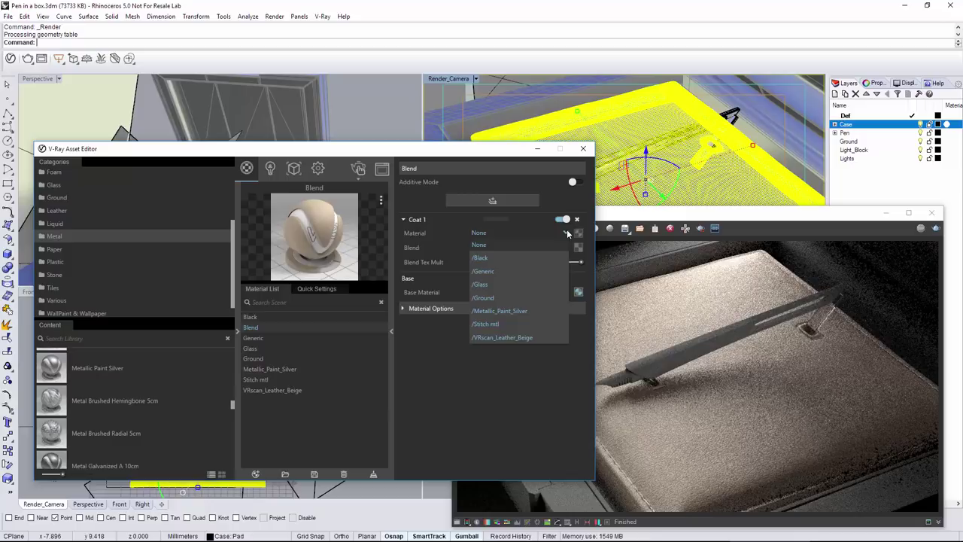
Set Coat 1 to Metallic_Paint_Silver and raise its blend amount to nearly full
click(519, 311)
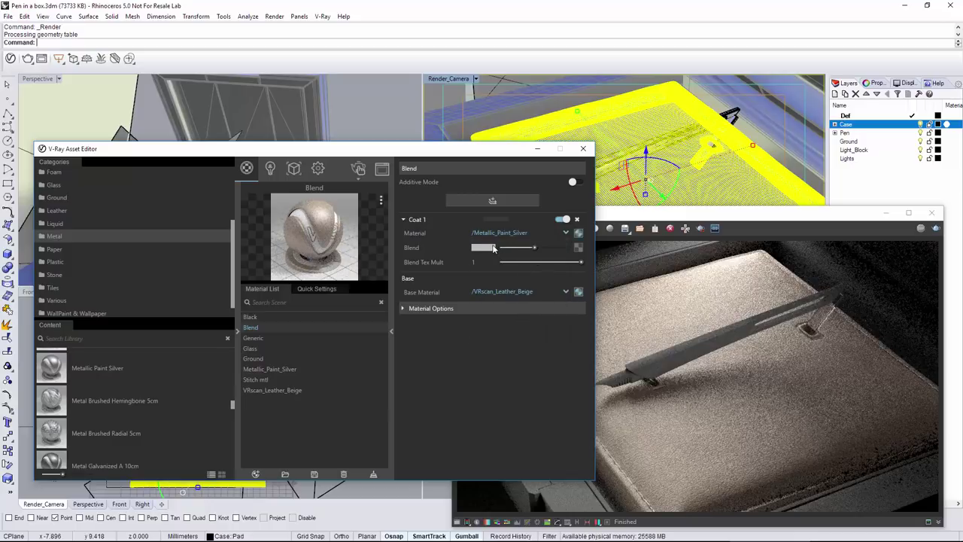
drag(533, 249, 504, 252)
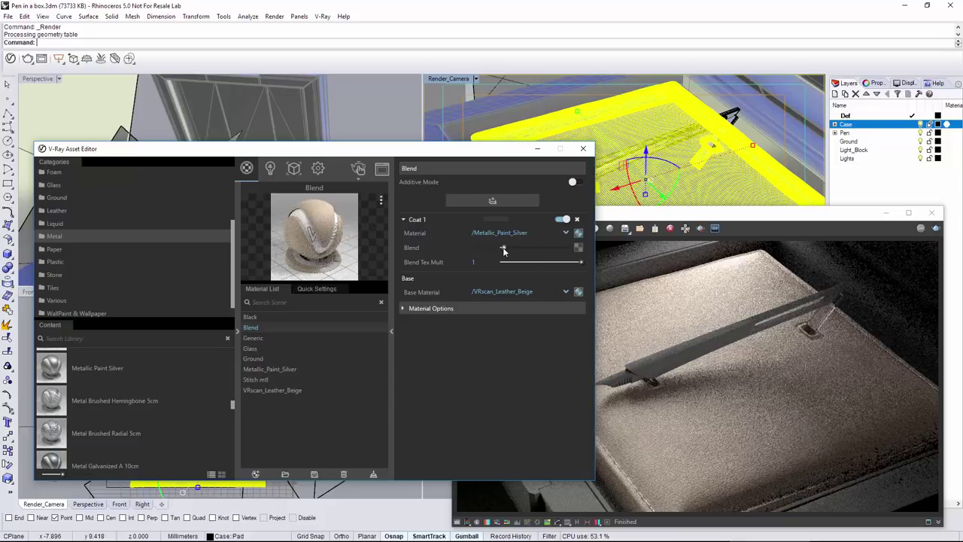
drag(503, 251, 565, 254)
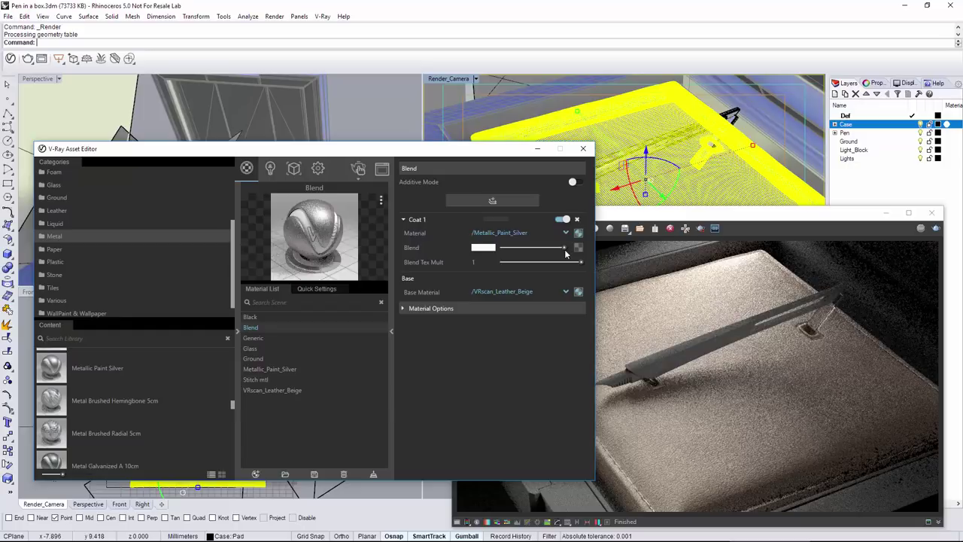
Mask the silver coat with a Blend_Amount_0.jpg bitmap as its blend texture
click(578, 248)
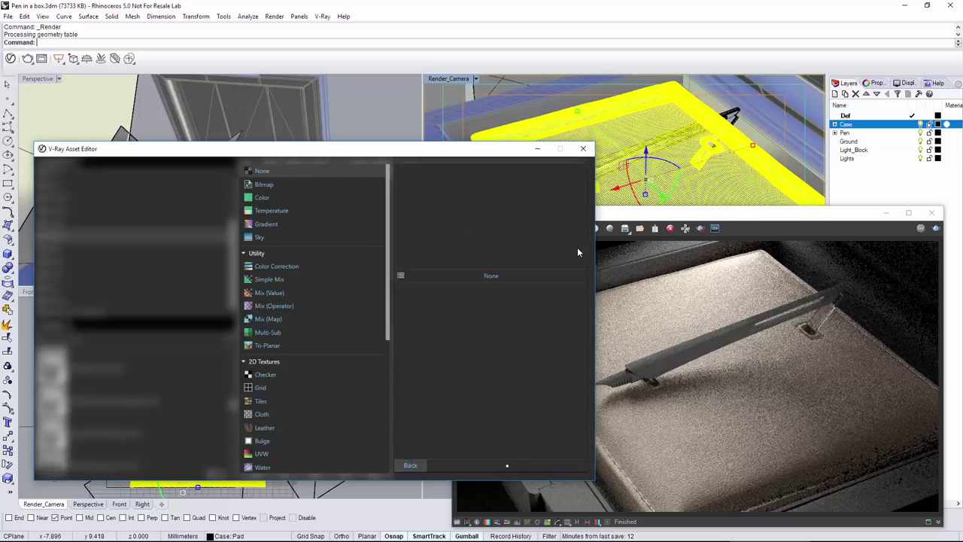
click(272, 185)
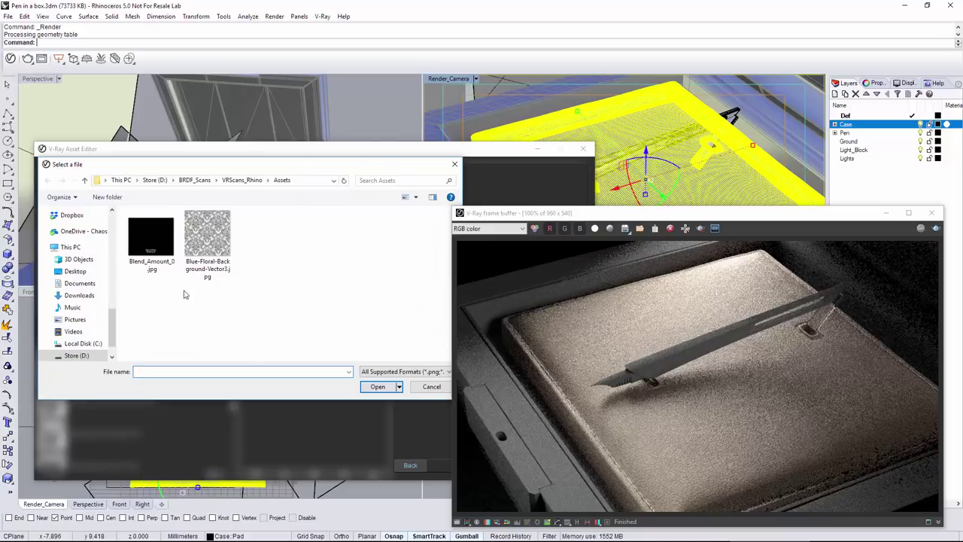
click(149, 246)
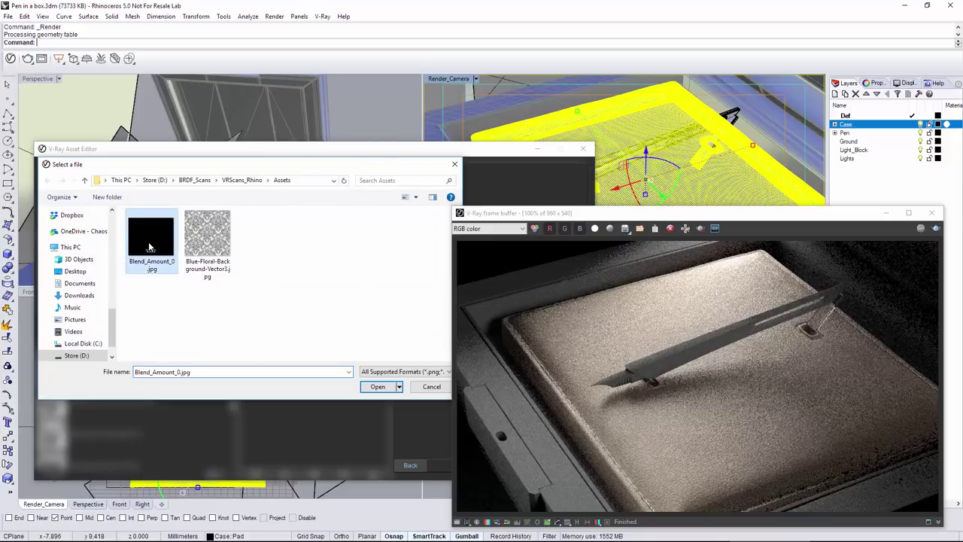
click(378, 386)
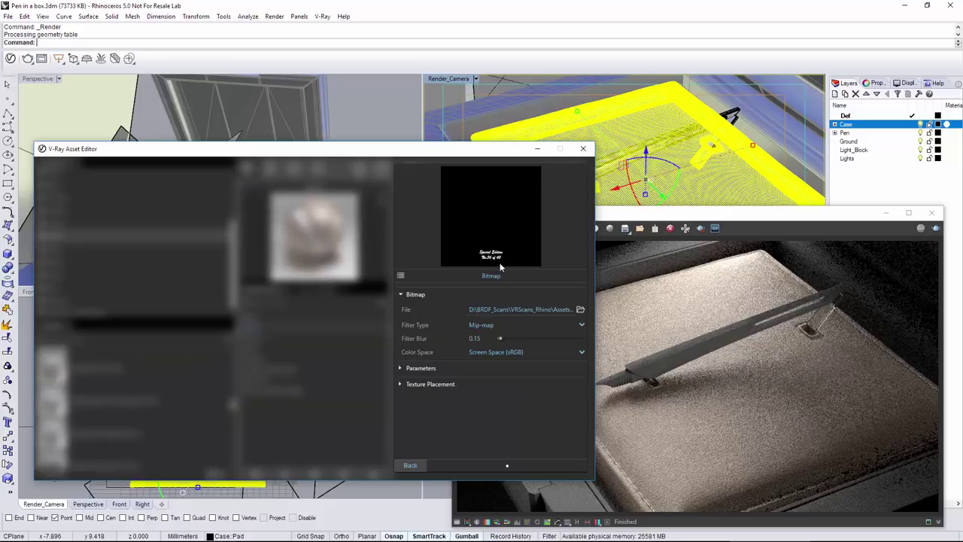
click(410, 465)
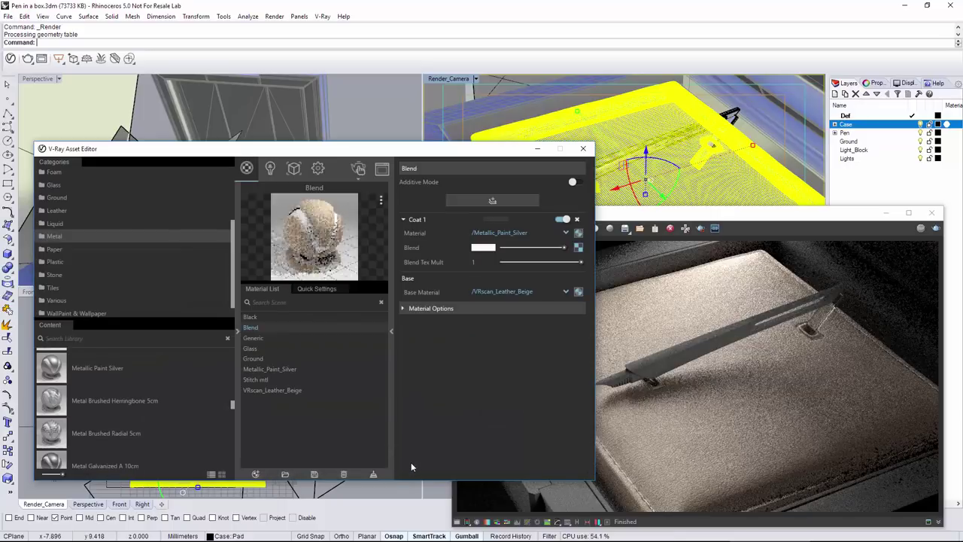
drag(422, 151, 277, 168)
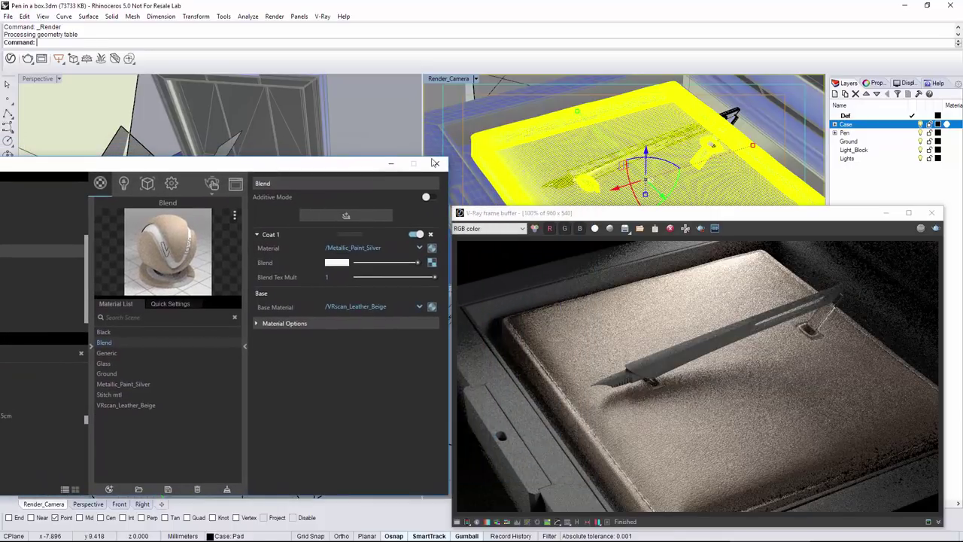
Apply the Blend material to the selected case pad and re-render
right_click(125, 341)
click(137, 364)
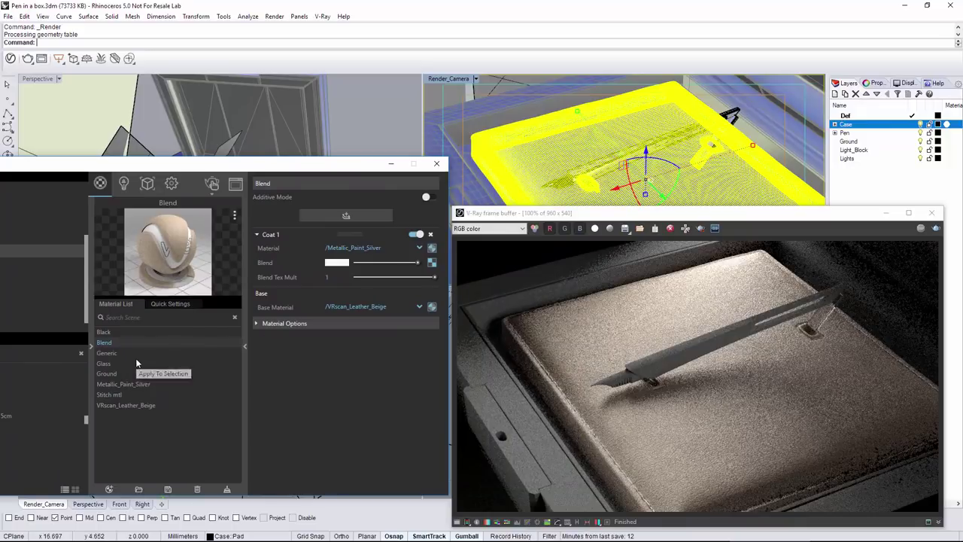
click(935, 228)
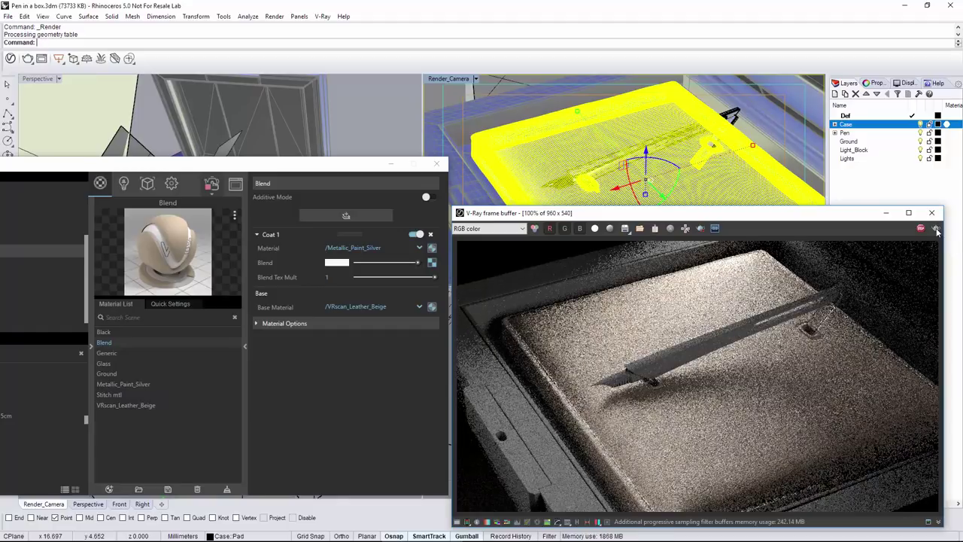
Rotate the Blend mask bitmap 90° in its texture placement
click(432, 262)
text(90)
click(311, 402)
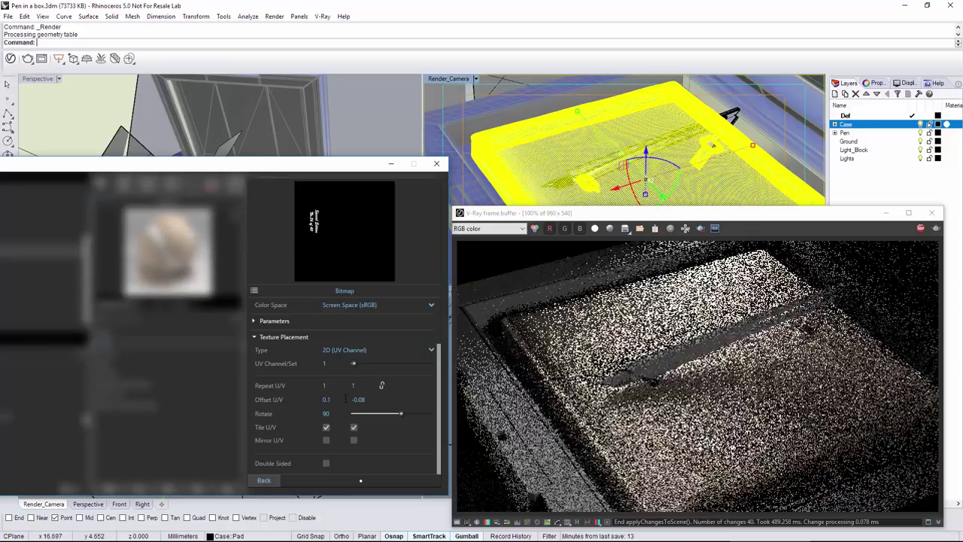
click(268, 480)
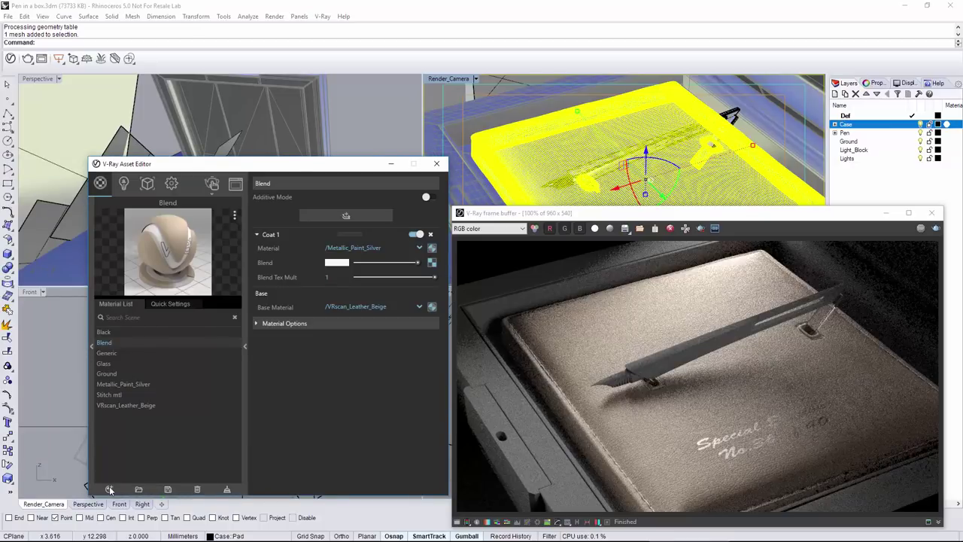
Add a new VRscan material loaded with the Leather_Black_S.vrscan scan file
click(110, 489)
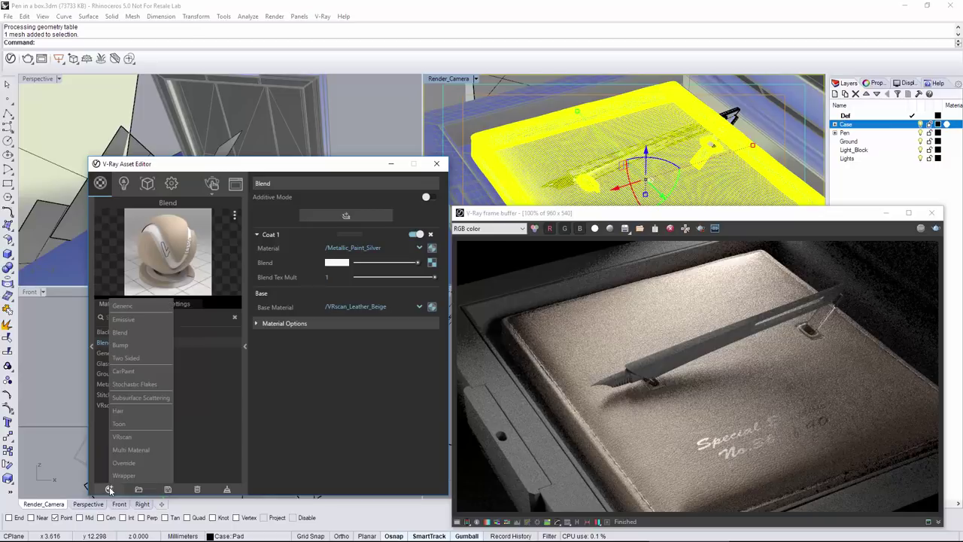
click(122, 436)
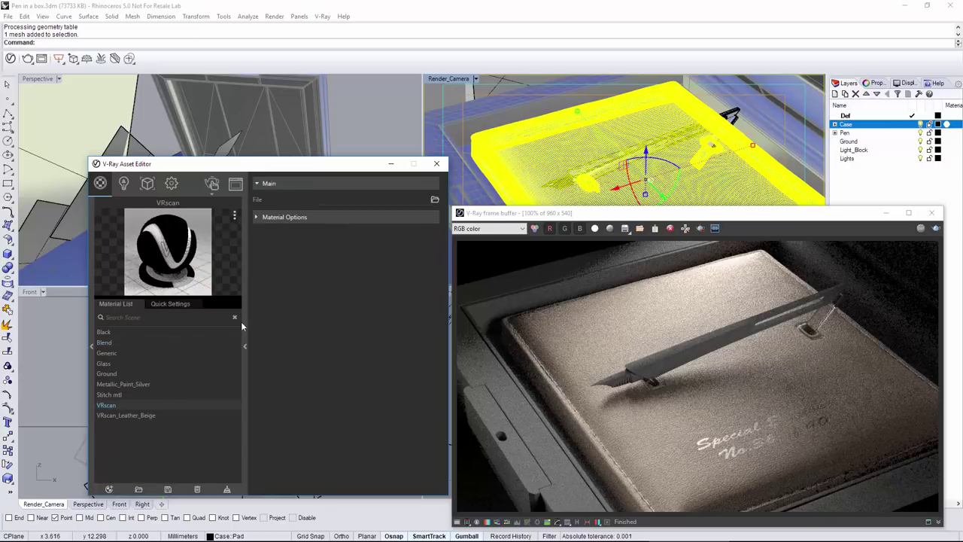
click(434, 201)
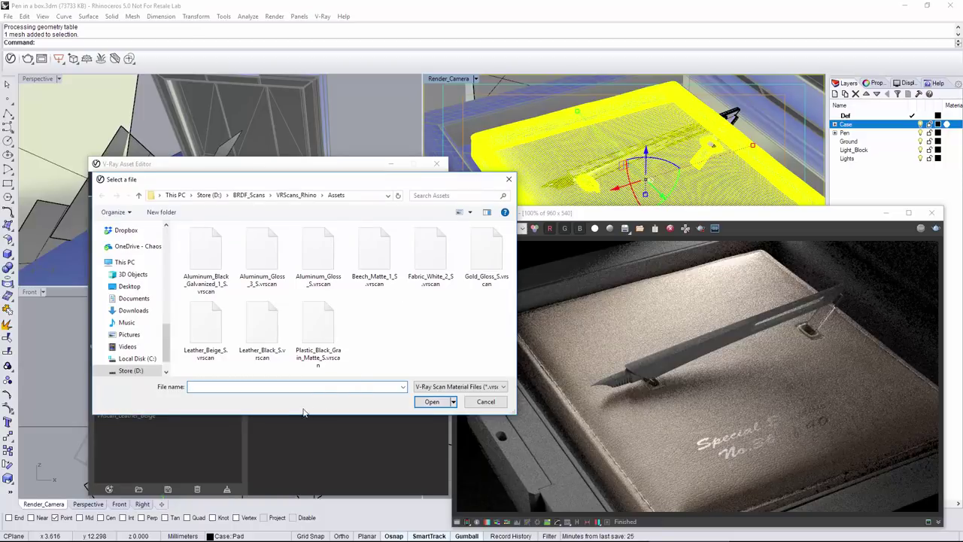
click(256, 350)
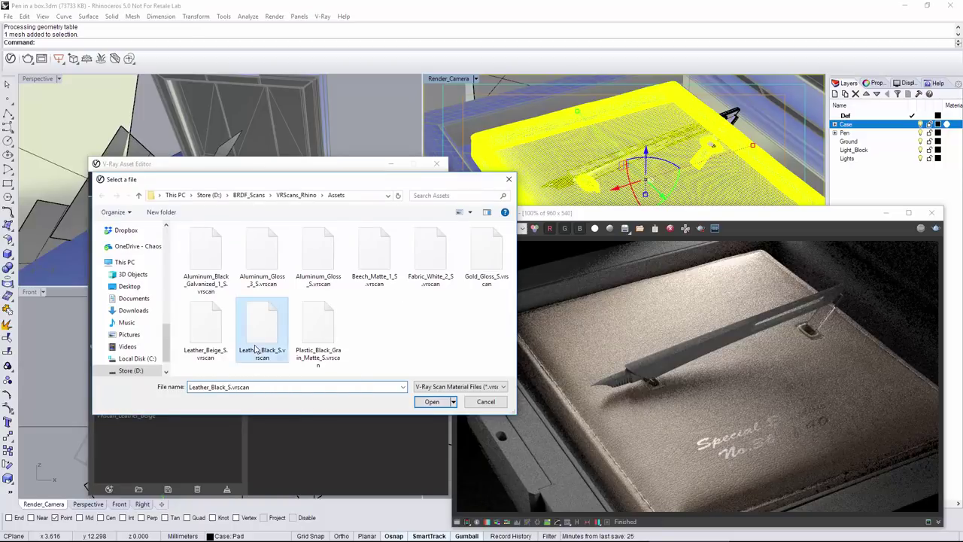
click(429, 402)
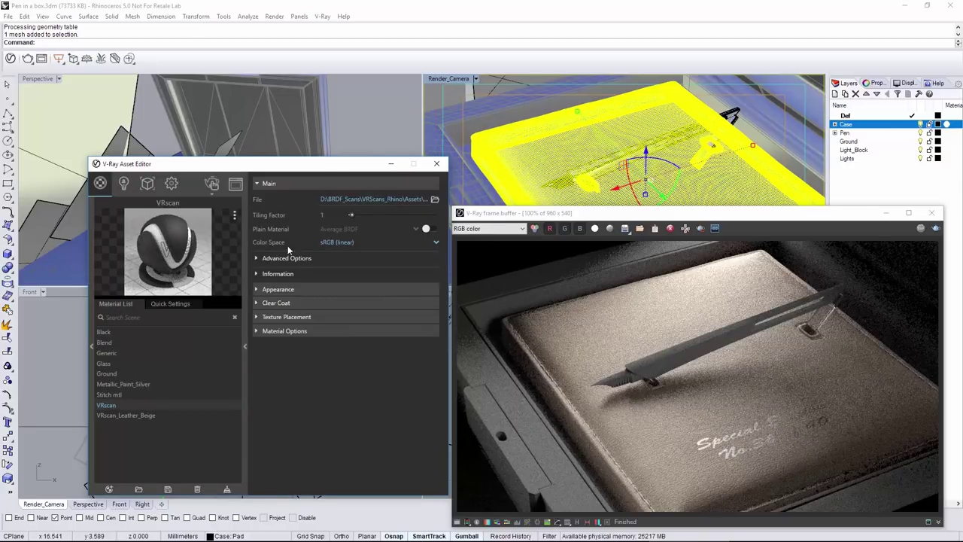
Apply the leather VRscan to the case rim and render a lower-left region
click(467, 171)
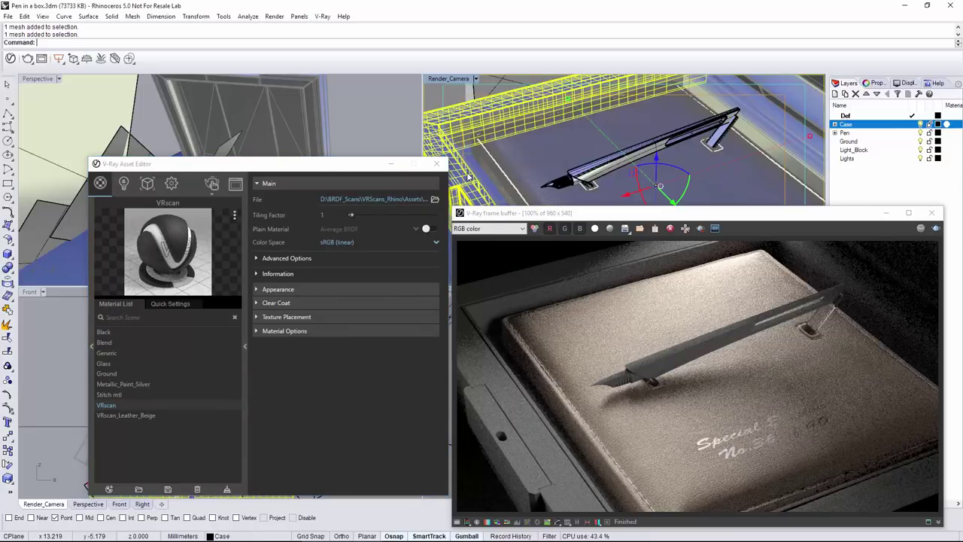
right_click(123, 404)
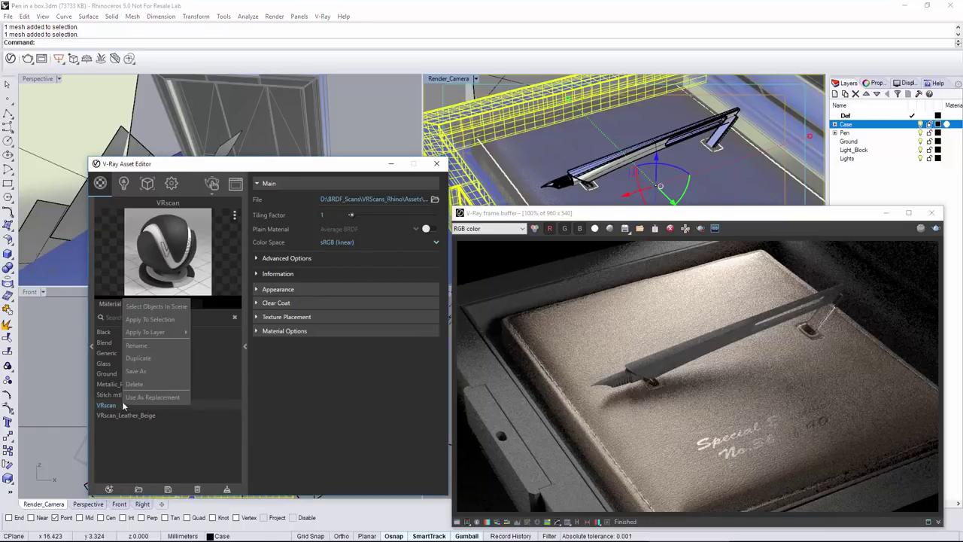
click(154, 320)
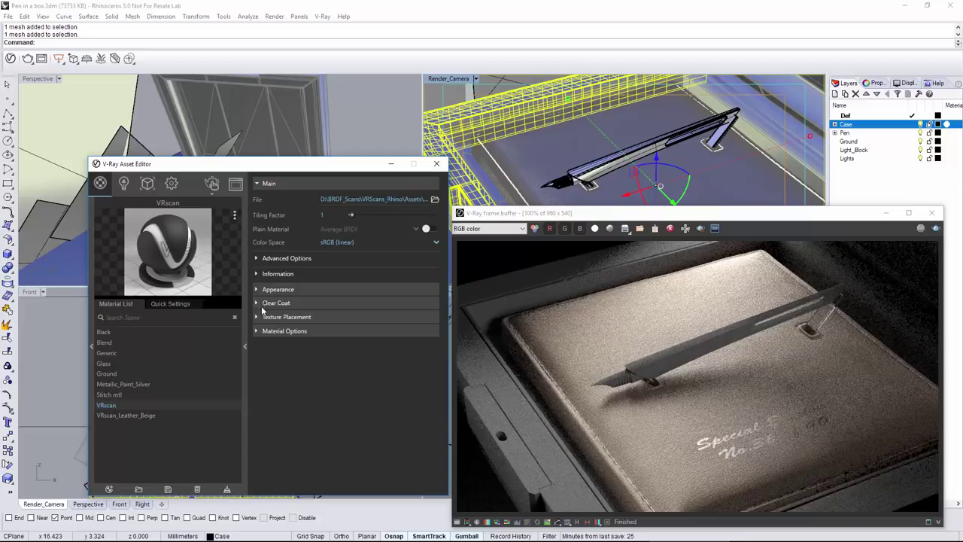
click(700, 228)
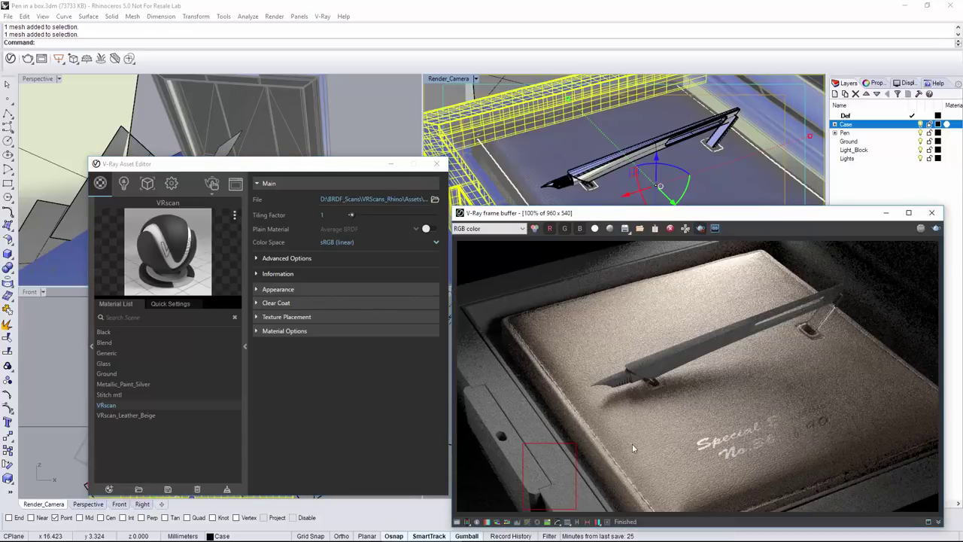
drag(627, 443, 515, 521)
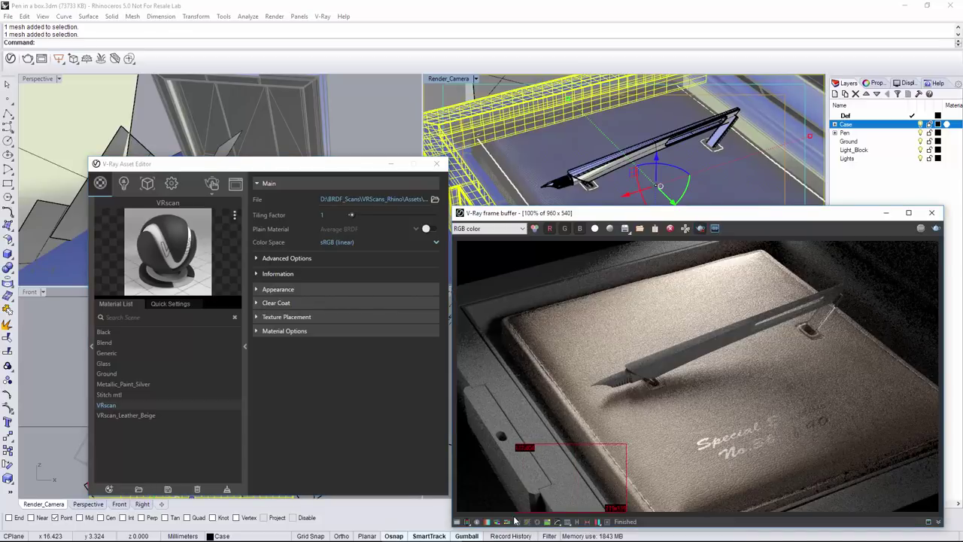
click(921, 228)
Set the scan's tiling factor to 8, re-render, and rename it VRscan_Leather_Black
drag(350, 215, 357, 218)
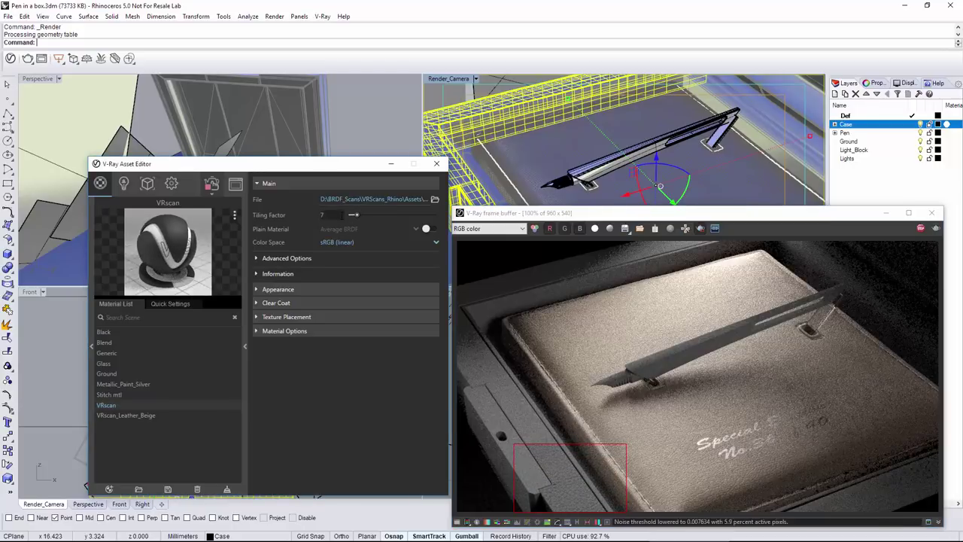
text(8)
key(Return)
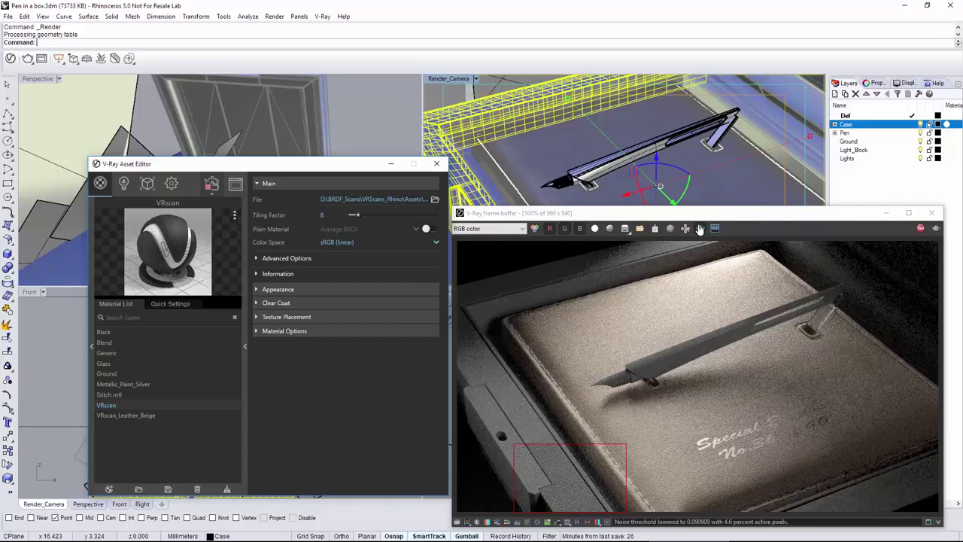
click(699, 228)
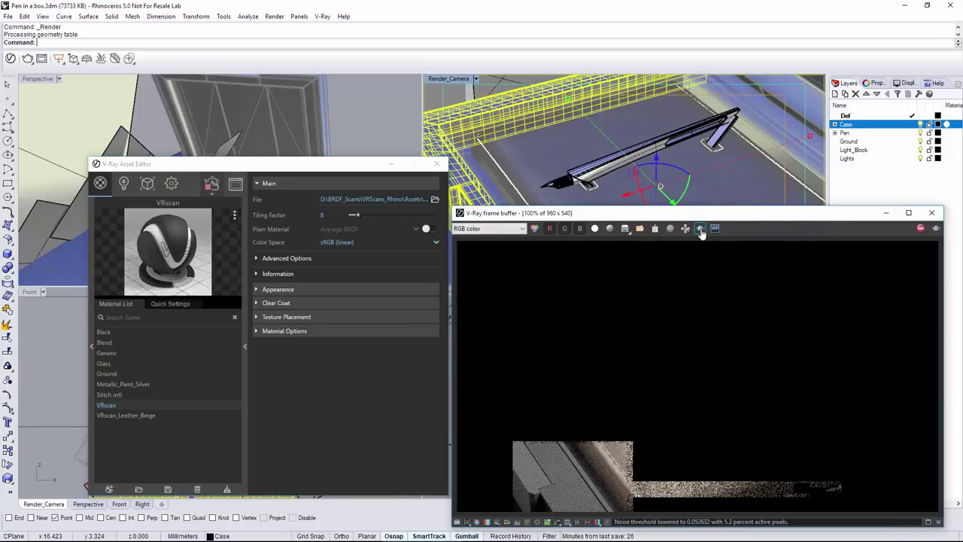
click(127, 405)
text(_)
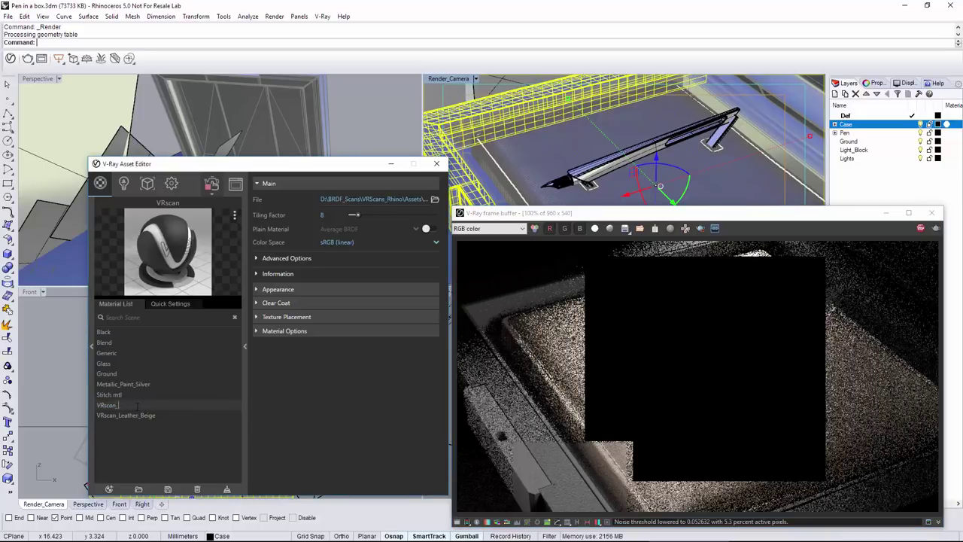
text(Leather)
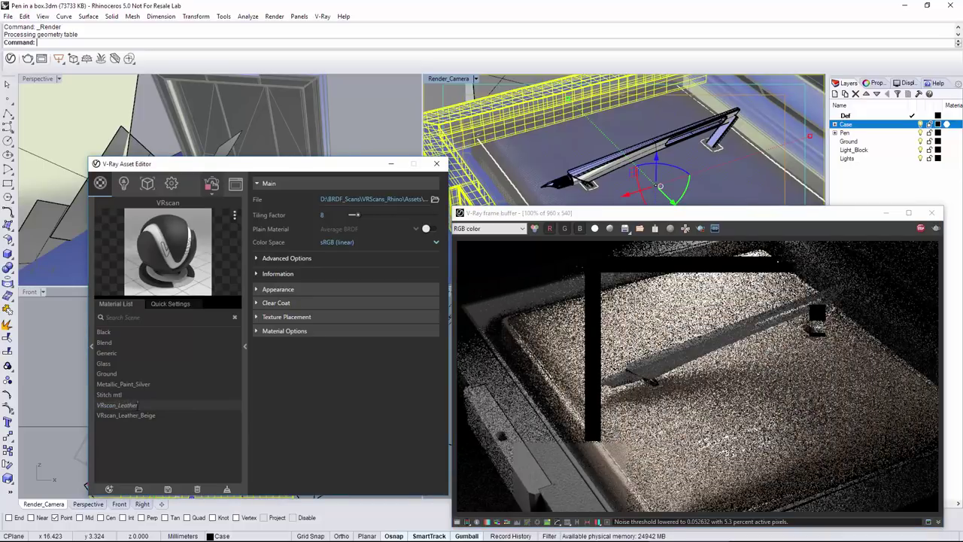
text(_Black)
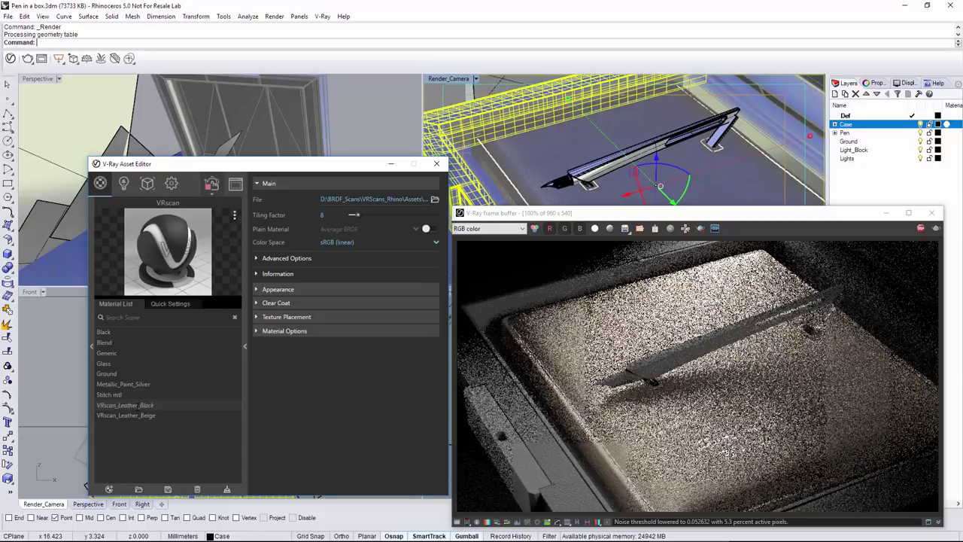
key(Return)
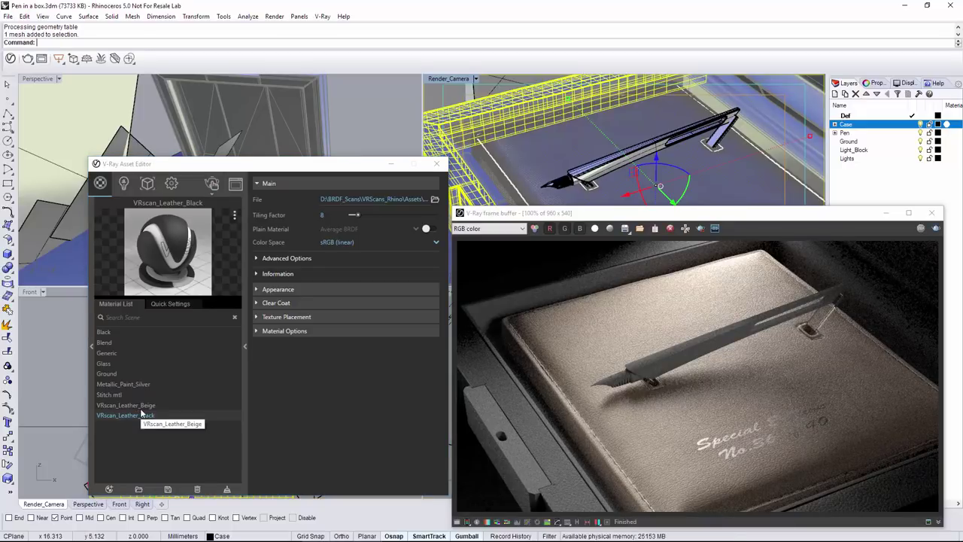
Select the box strip and restrict rendering to a region over its lower-left part
click(461, 200)
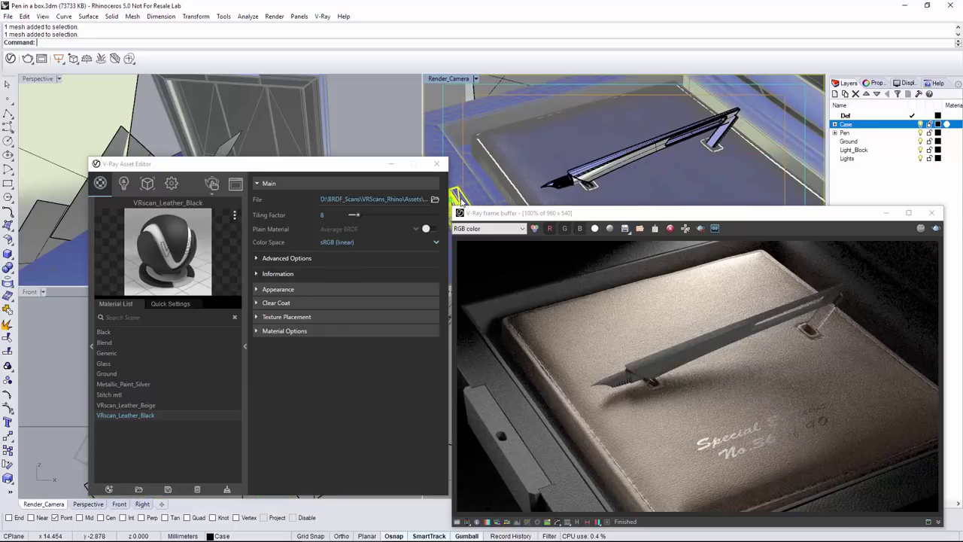
click(574, 392)
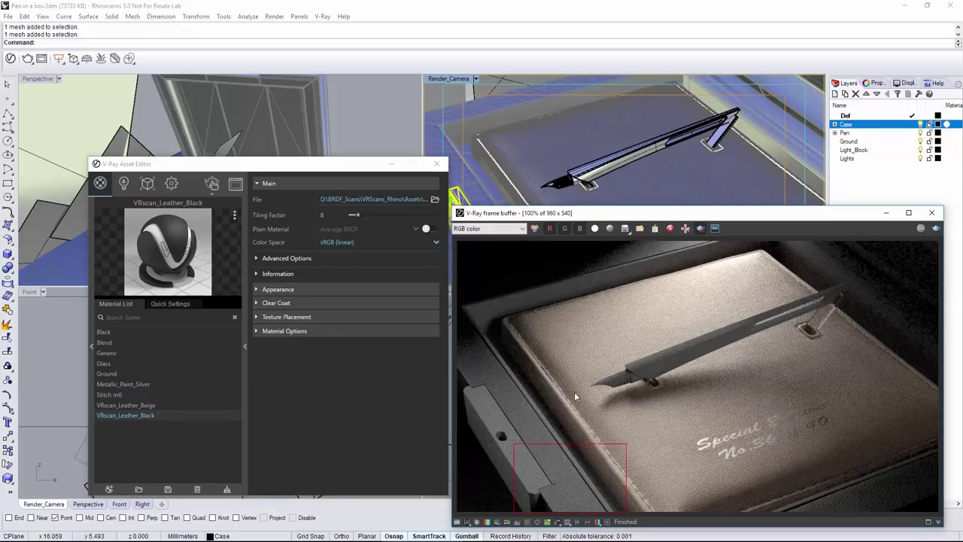
drag(465, 388, 561, 496)
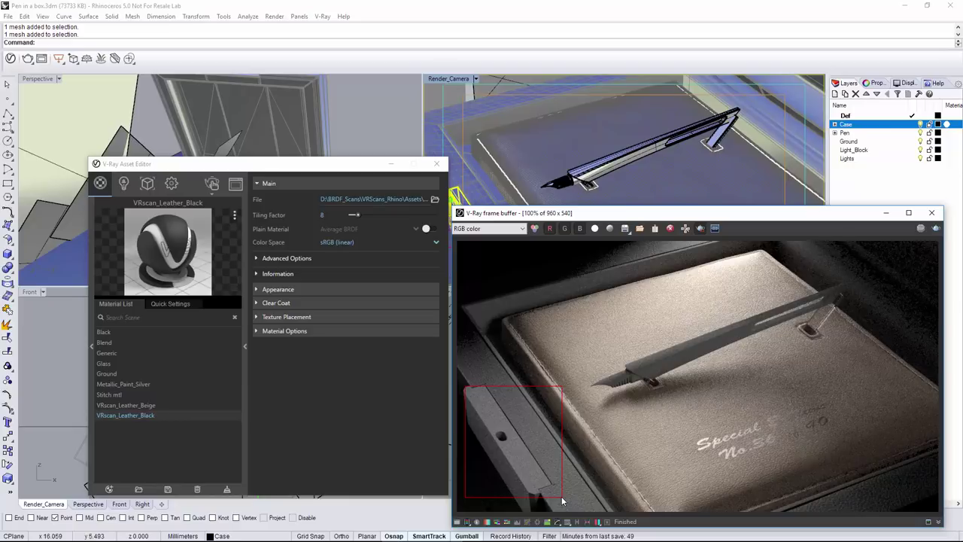
Create a Bump material with a Noise B bump map, High set to 0.84
click(109, 489)
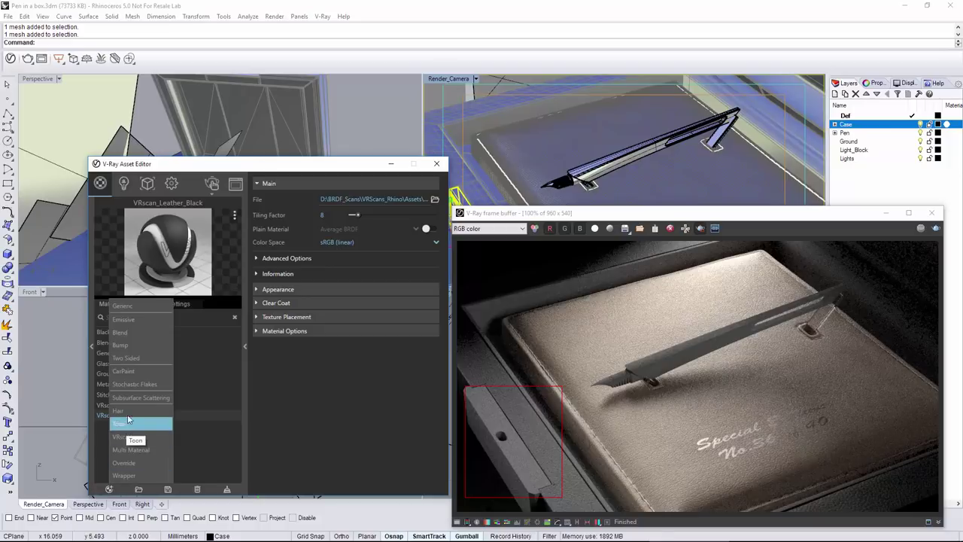
click(120, 345)
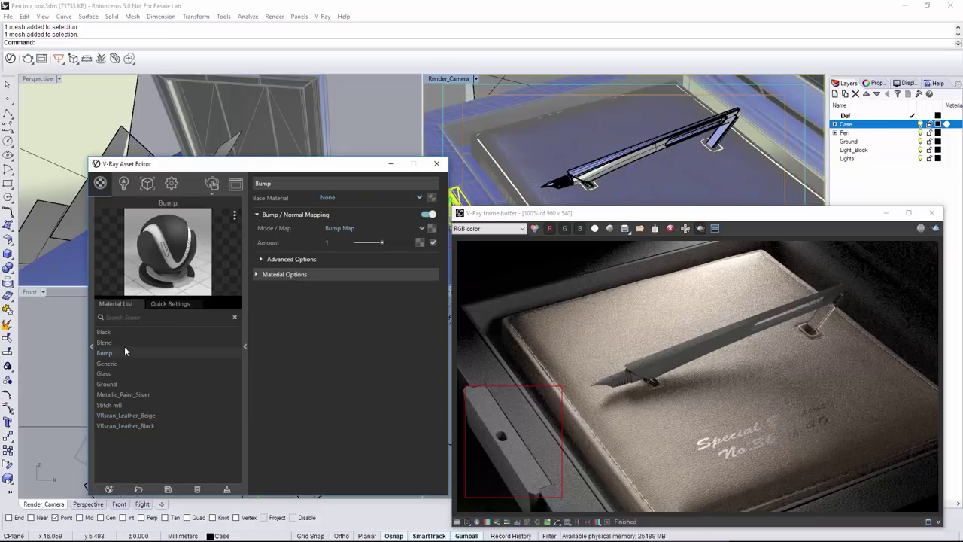
click(432, 229)
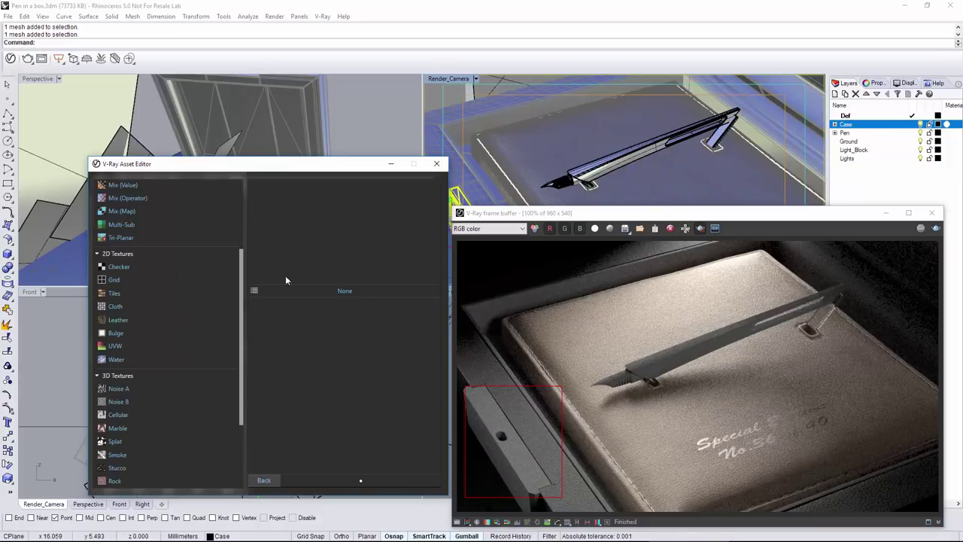
click(144, 403)
click(328, 445)
text(0.84)
key(Return)
Set the Noise B texture's Repeat Y to 0.01 for streaky bumps
scroll(322, 448, down, 5)
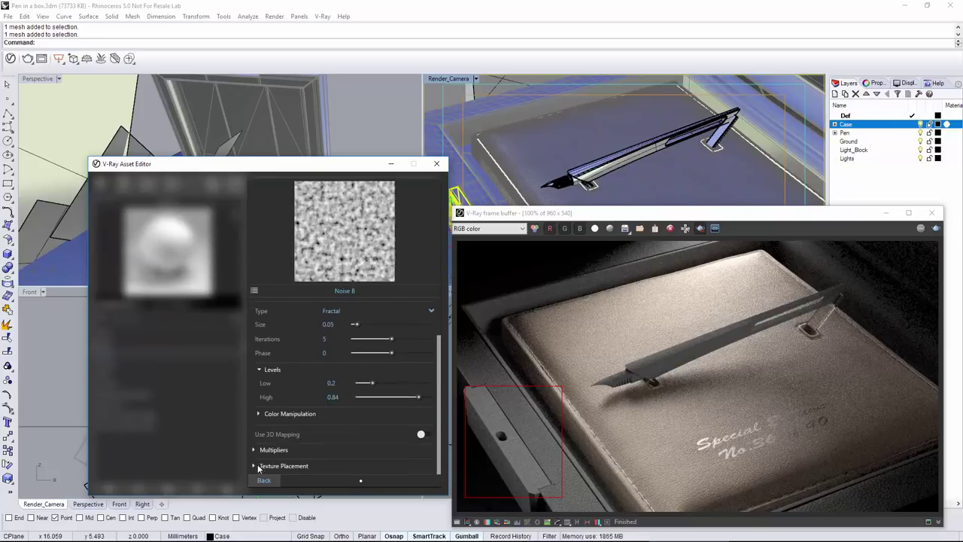
click(273, 466)
double_click(372, 380)
text(0.01)
key(Return)
scroll(373, 380, up, 2)
click(264, 481)
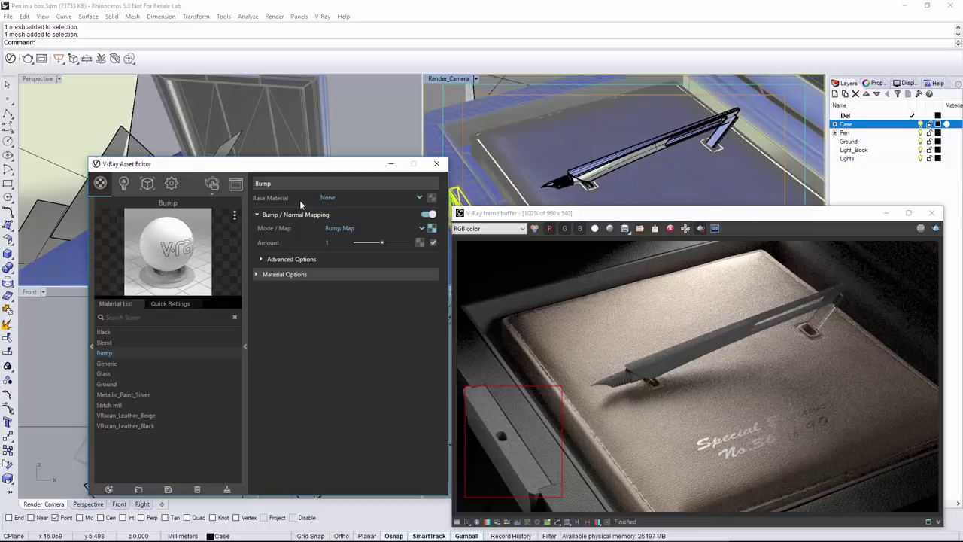
Create an Aluminum_Gloss_3_S.vrscan material named VRscan_Metal
click(109, 489)
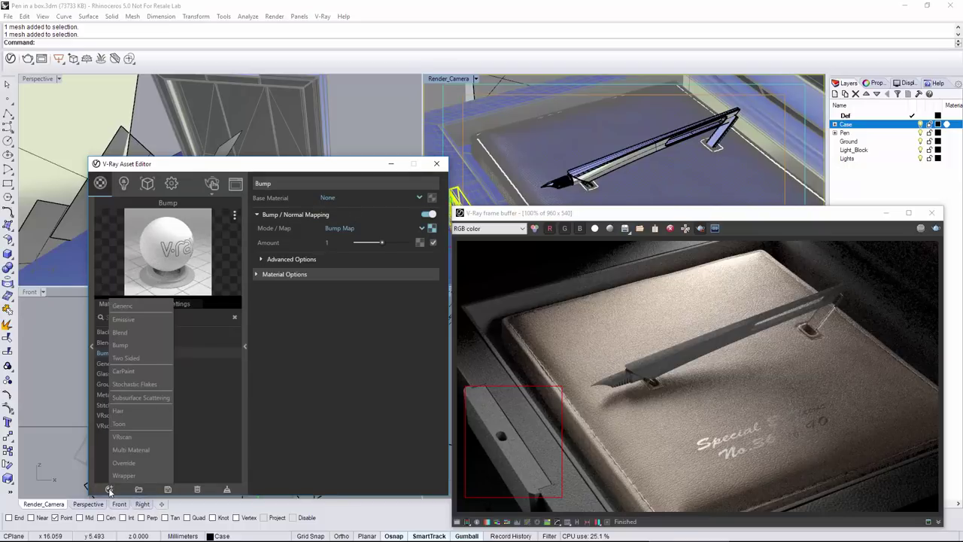
click(124, 438)
click(434, 200)
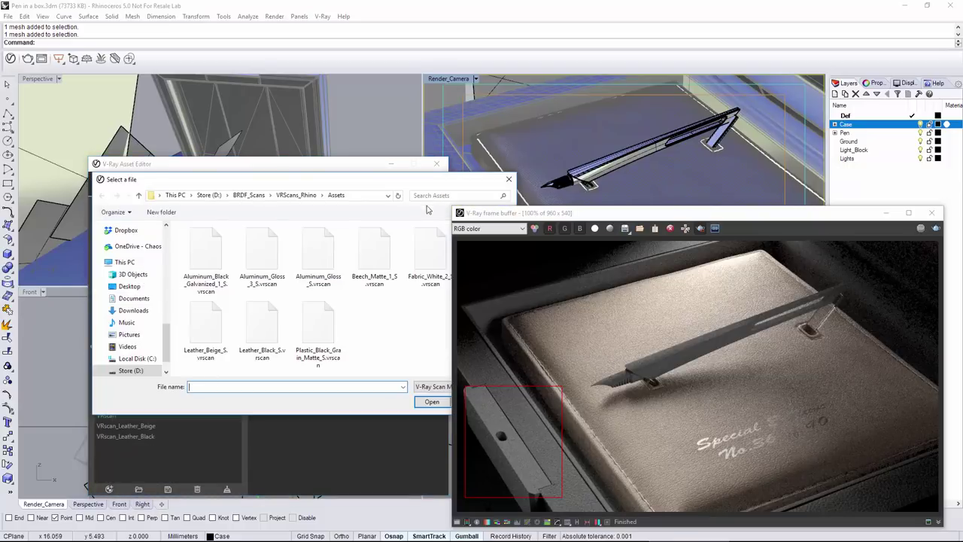
click(262, 255)
click(432, 401)
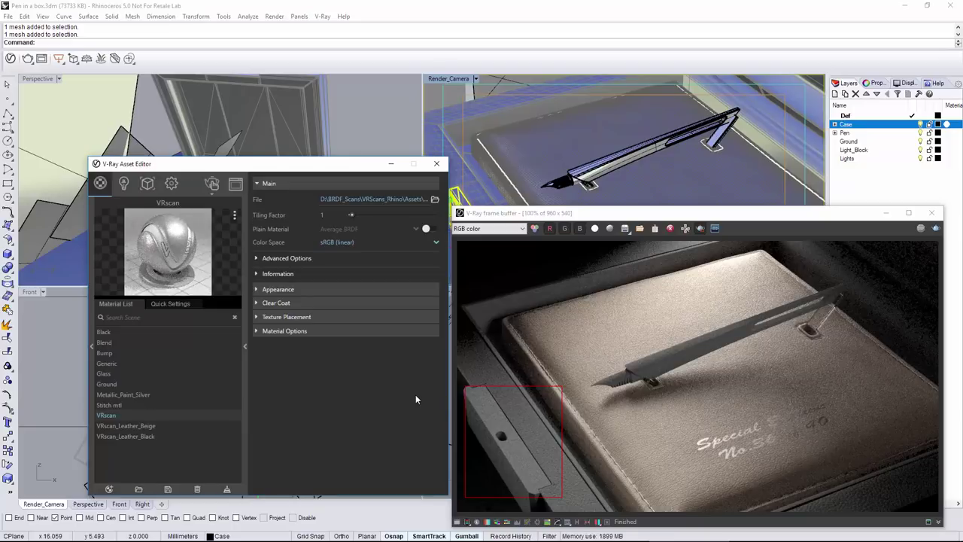
text(_Metal)
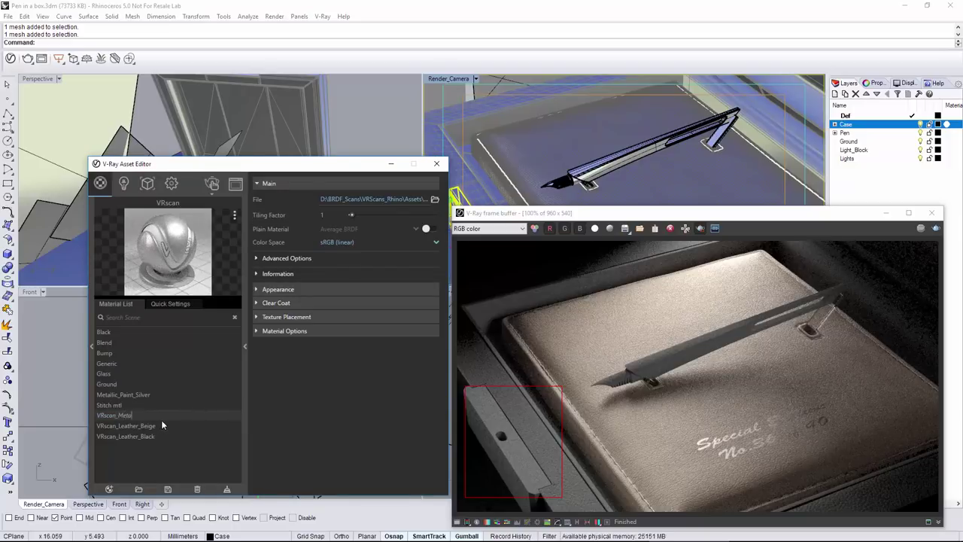
key(Return)
Give the Bump material VRscan_Metal as base with amount 0.01, apply it to the strip, and render
click(105, 352)
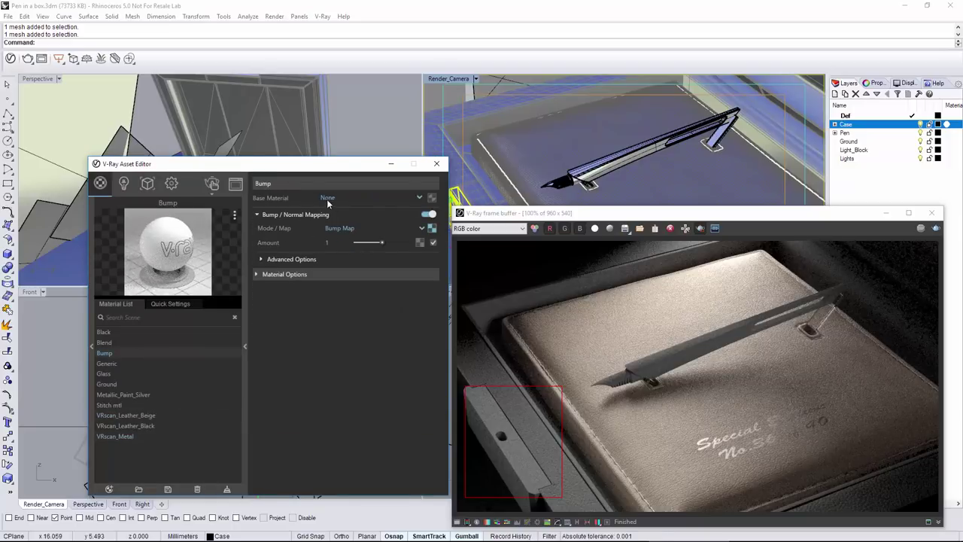
click(373, 197)
click(350, 341)
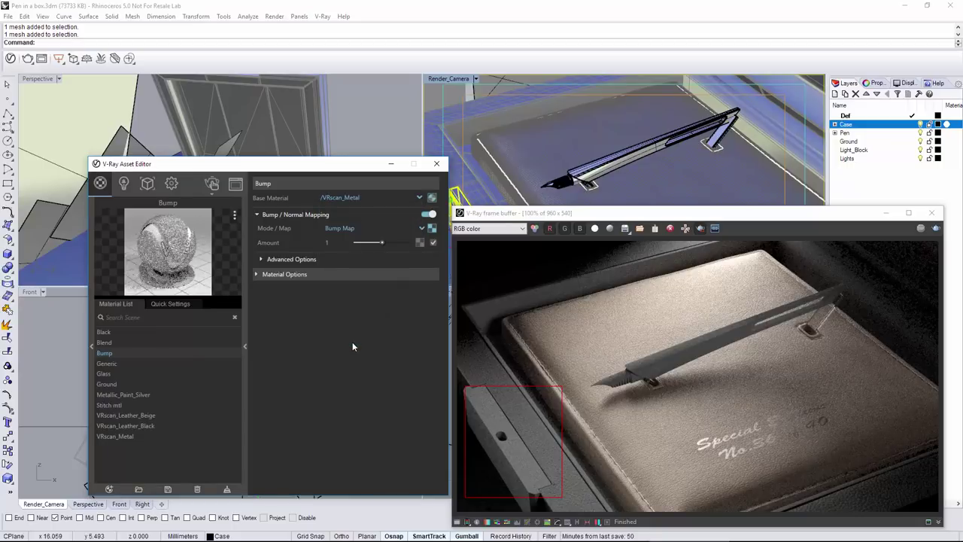
click(322, 244)
text(0.01)
key(Return)
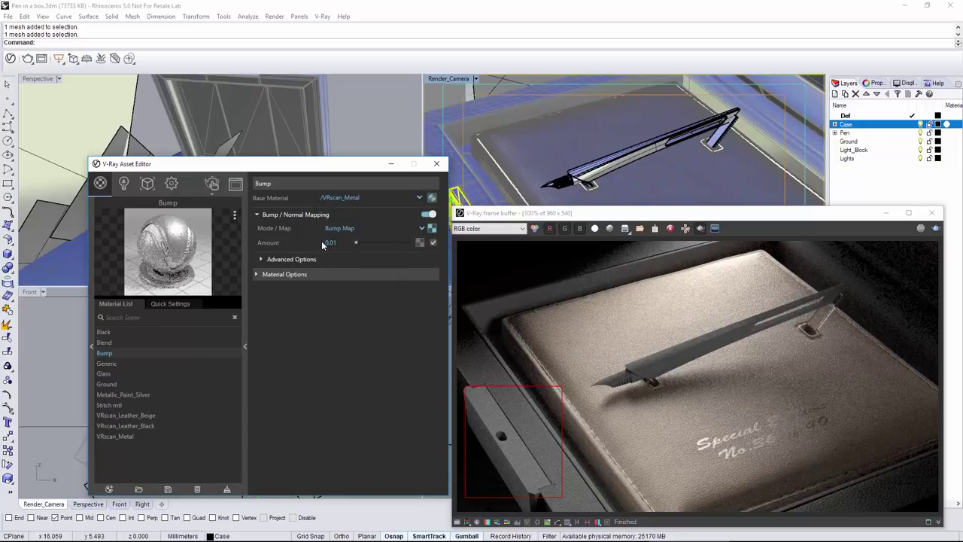
right_click(118, 352)
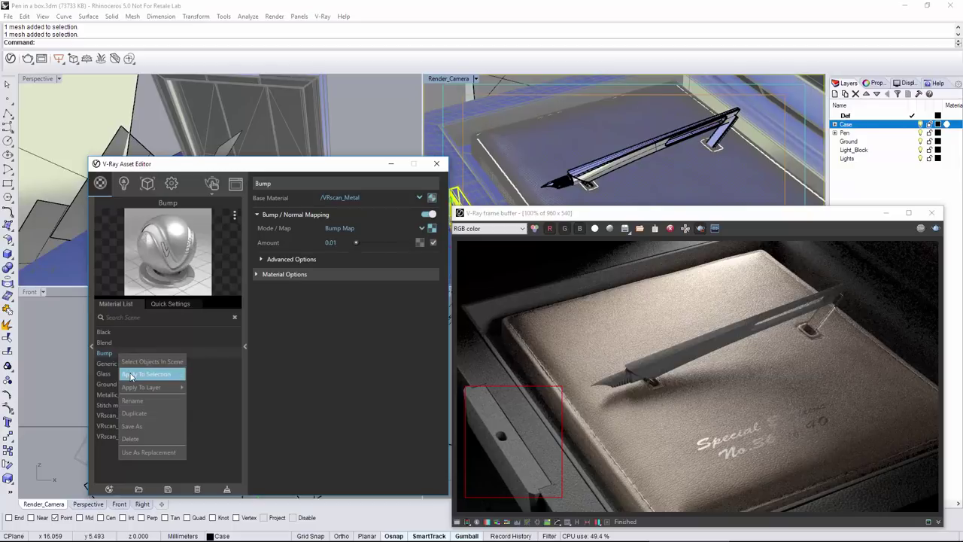
click(131, 375)
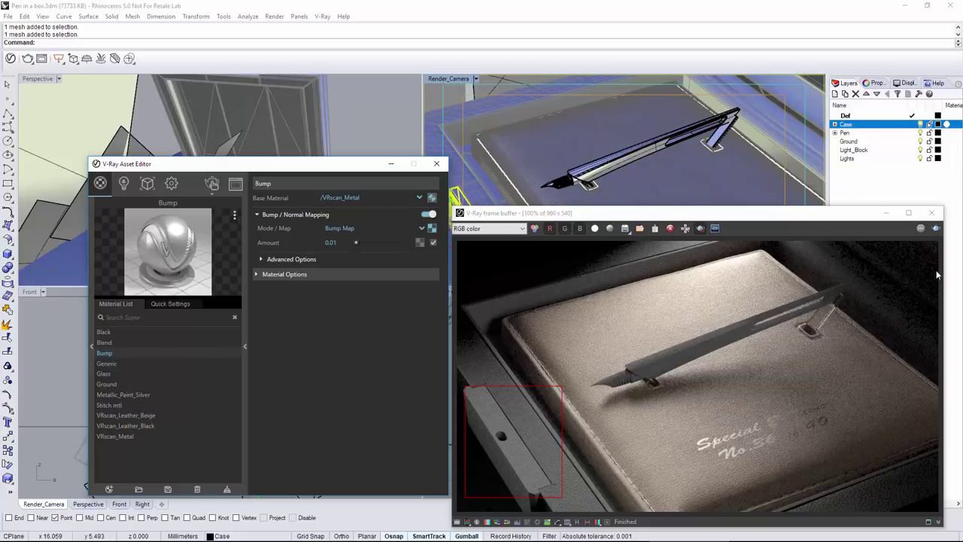
click(935, 229)
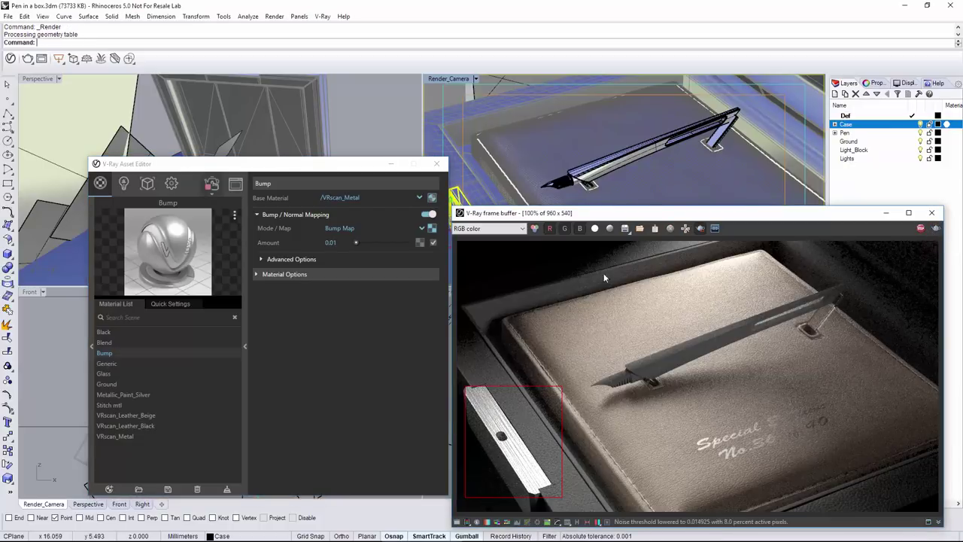
Lower the Bump material's amount to 0.001
click(331, 242)
text(0.001)
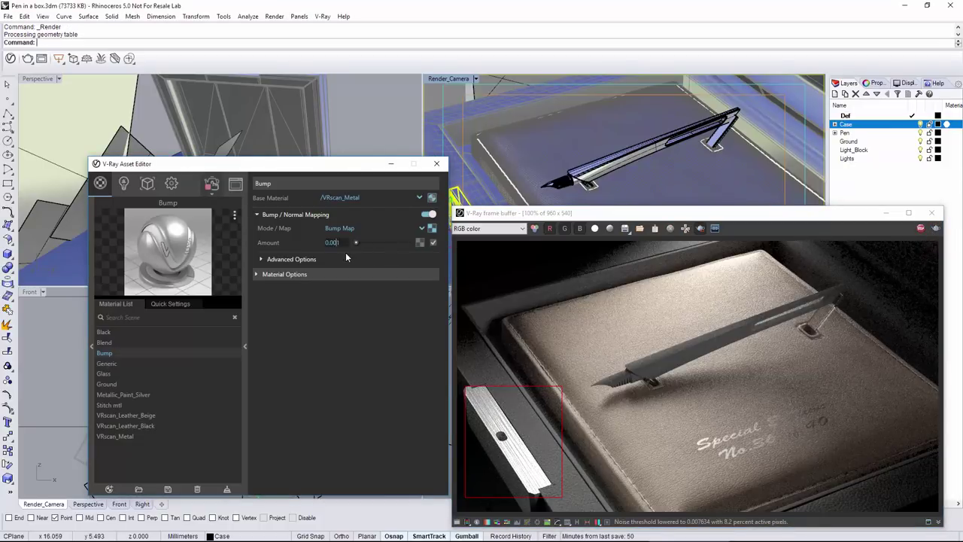
key(Return)
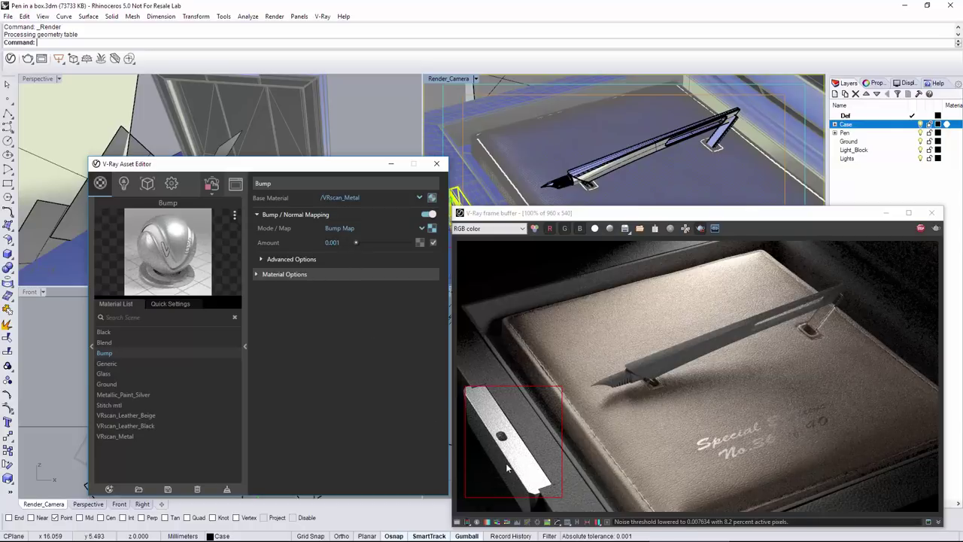
Turn on VRscan_Metal's Filter with a white filter colour, then stop the render
click(134, 436)
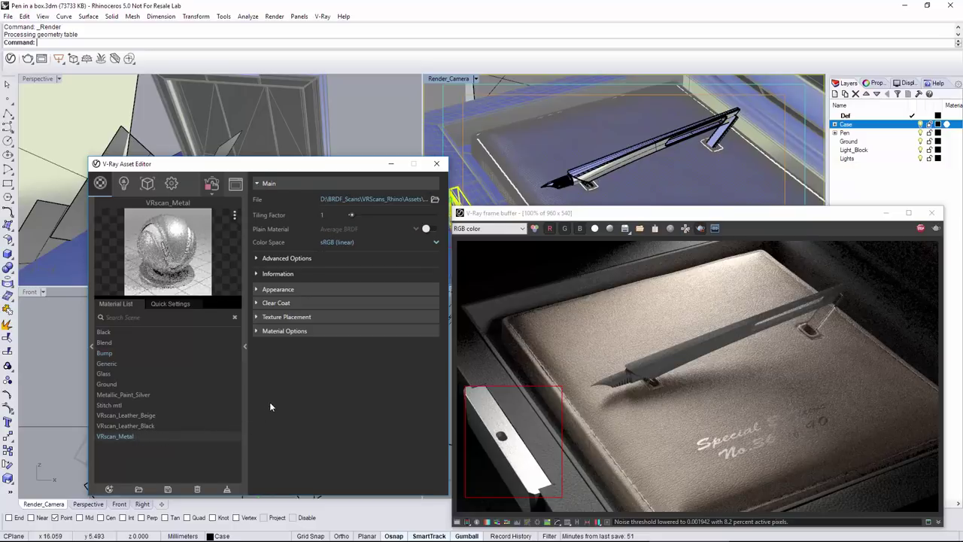
click(256, 290)
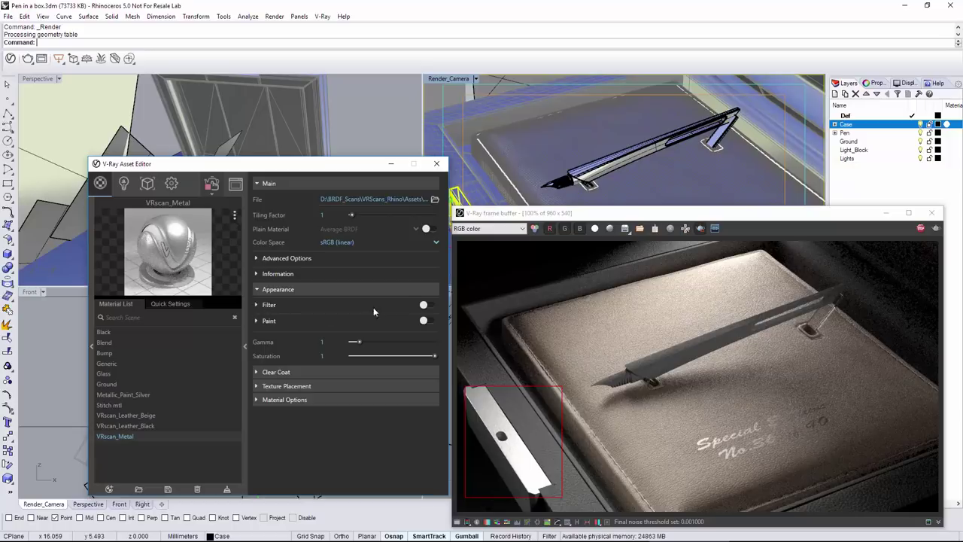
click(426, 305)
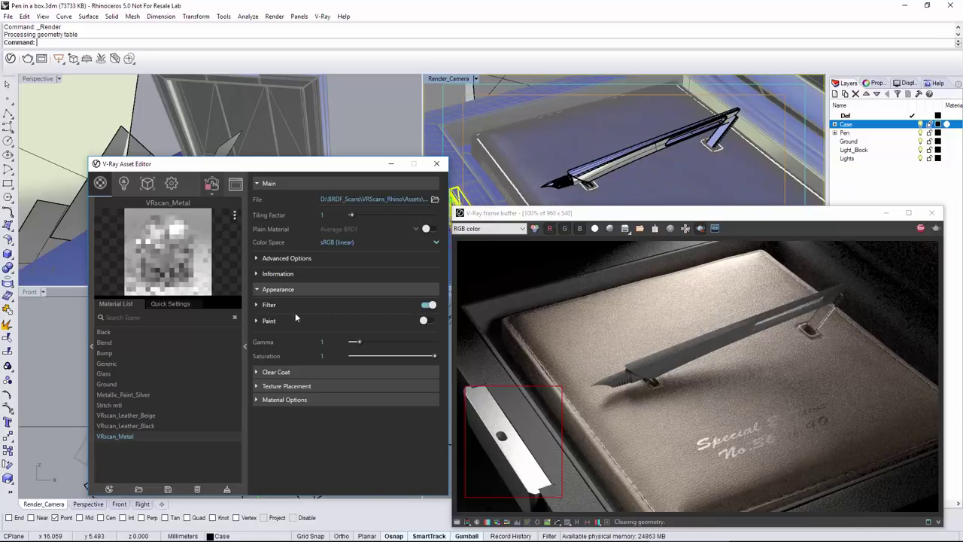
click(257, 305)
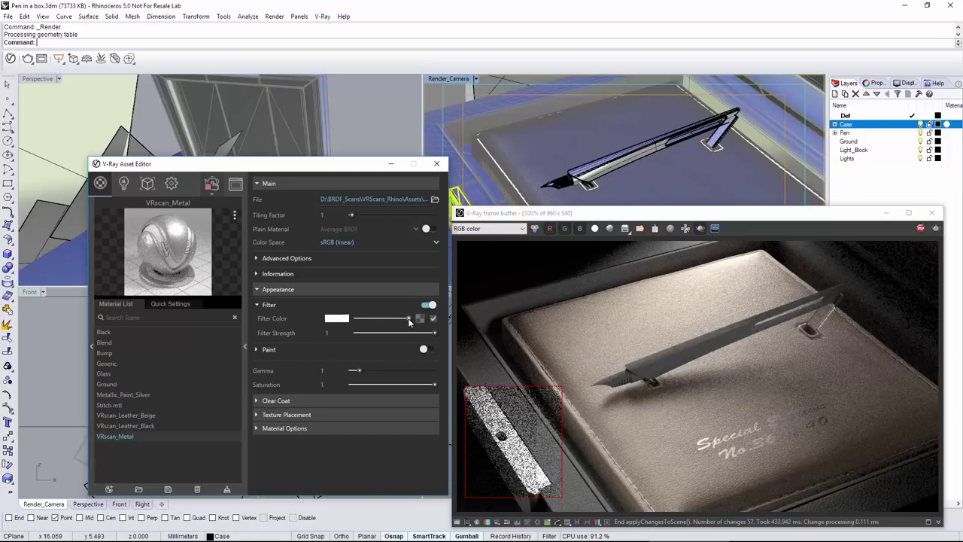
drag(407, 322, 405, 321)
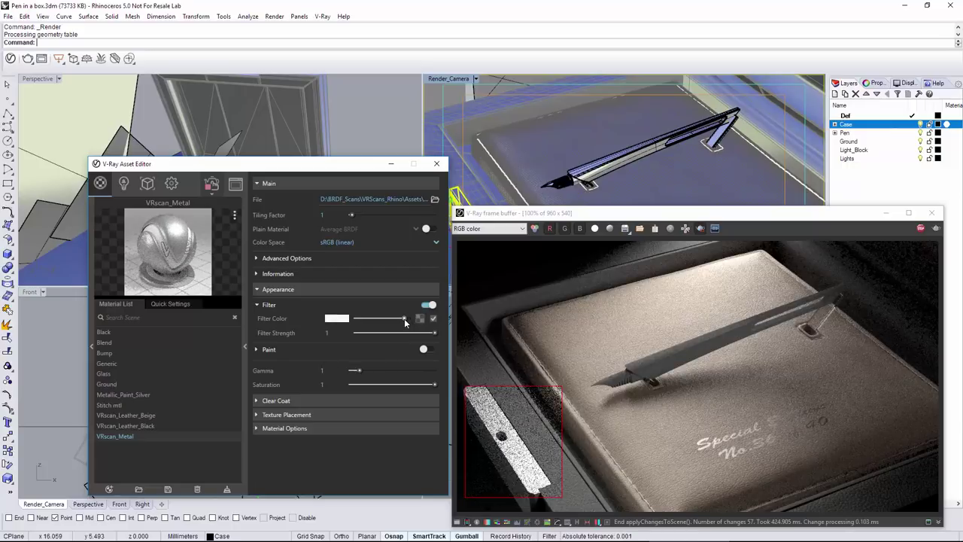
drag(401, 321, 391, 320)
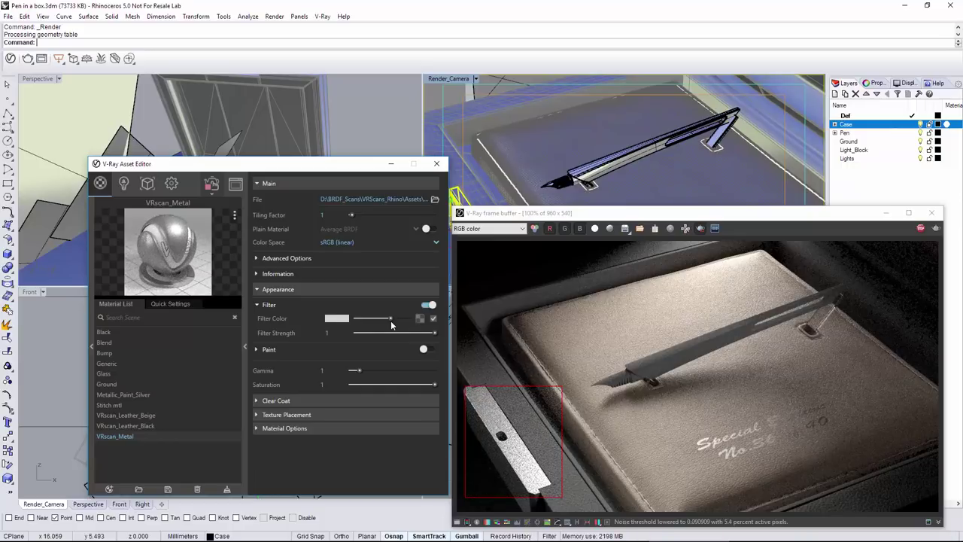
drag(394, 317, 405, 320)
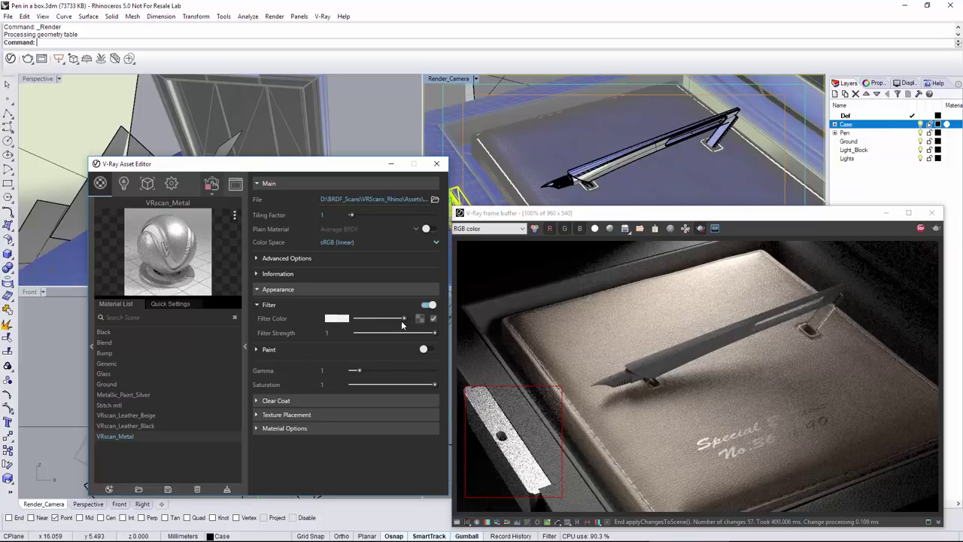
click(920, 228)
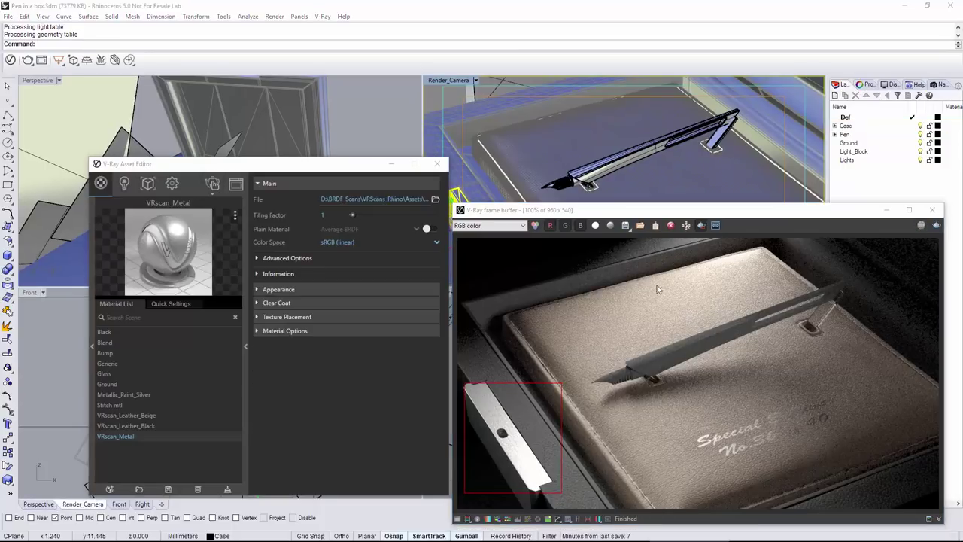
Apply a new VRscan material with the Beech_Matte_1_S.vrscan wood scan to the case and re-render
click(532, 109)
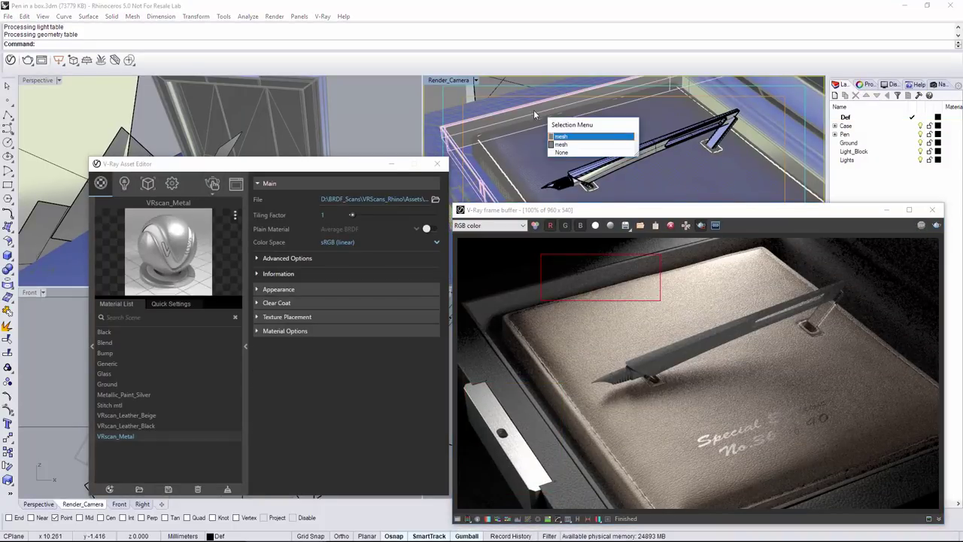
click(557, 136)
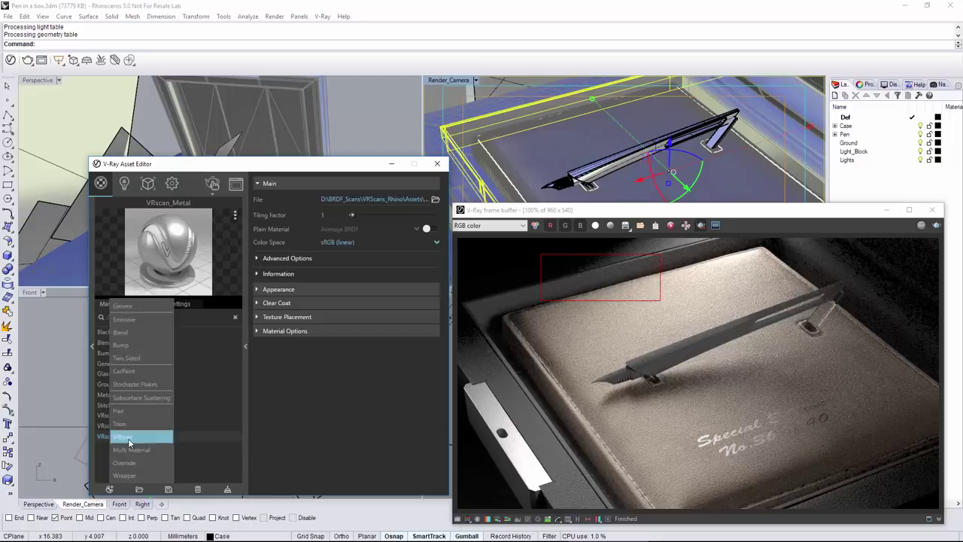
click(124, 438)
click(435, 199)
click(372, 251)
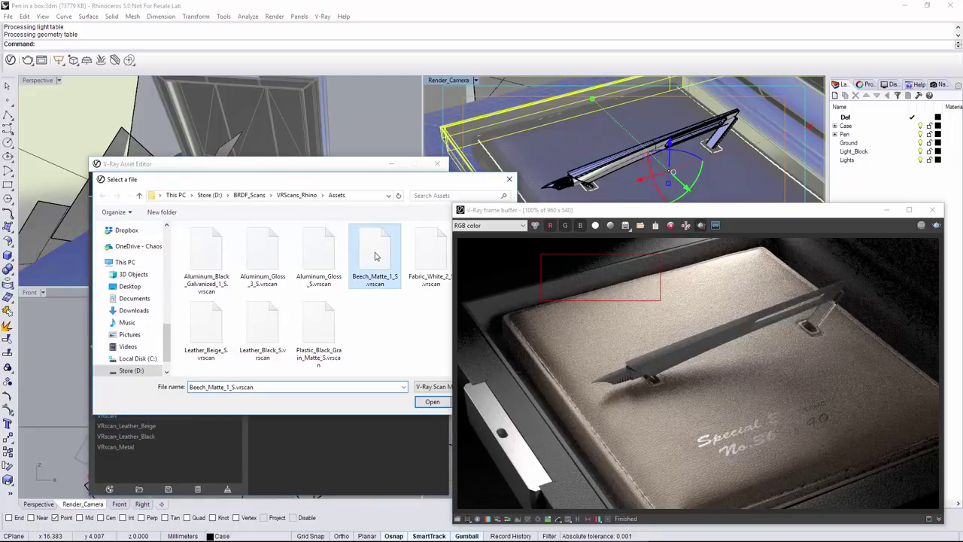
click(426, 401)
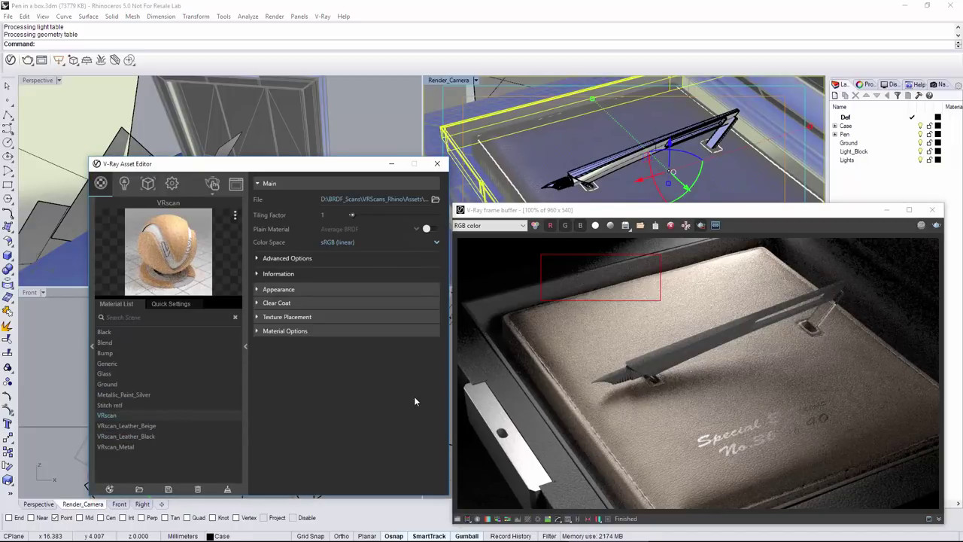
right_click(129, 415)
click(164, 342)
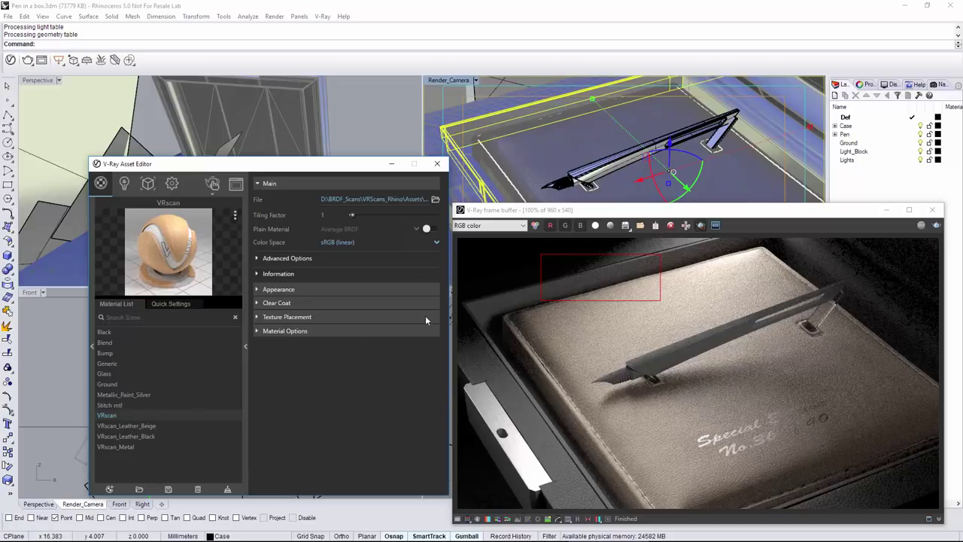
click(937, 226)
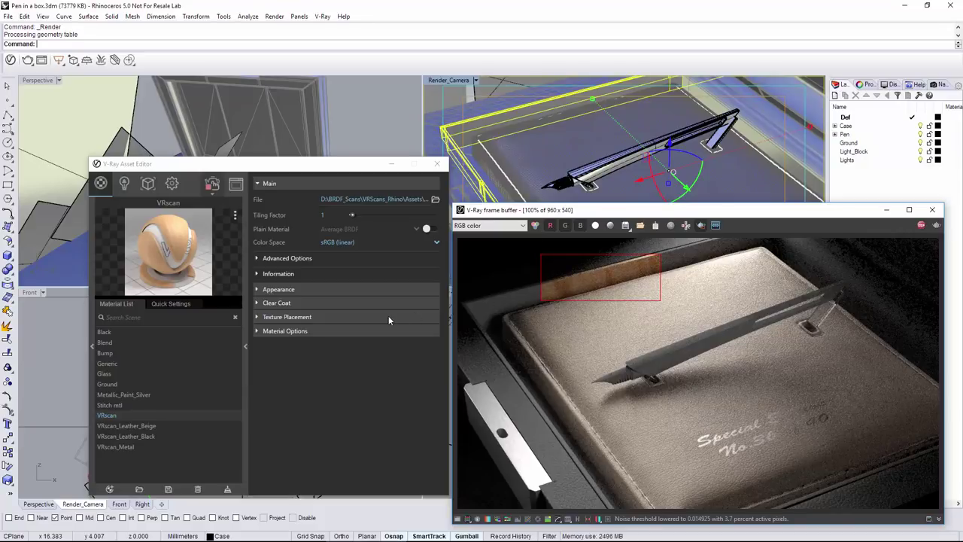
Rotate the wood scan 90° and set its U repeat to 5, rendering a region over the rim
click(257, 319)
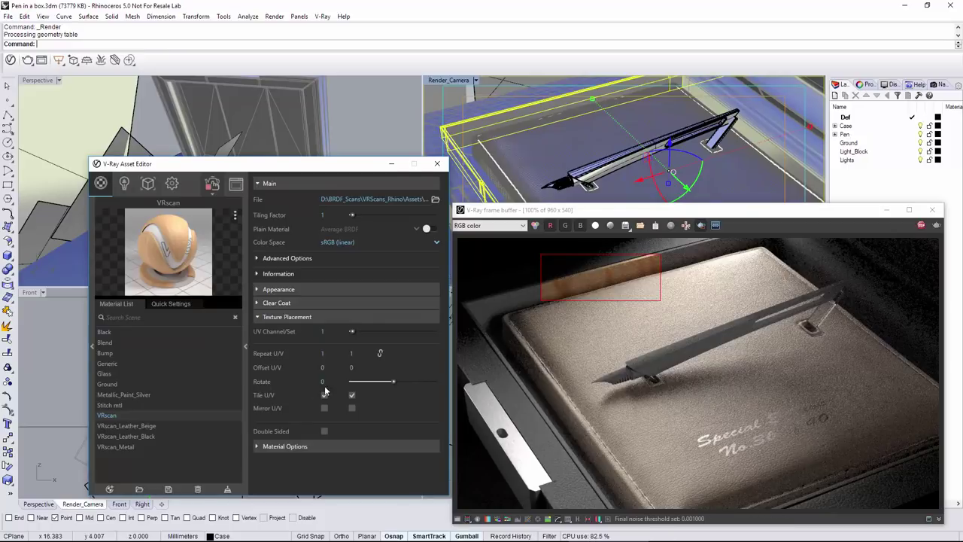
click(315, 382)
text(90)
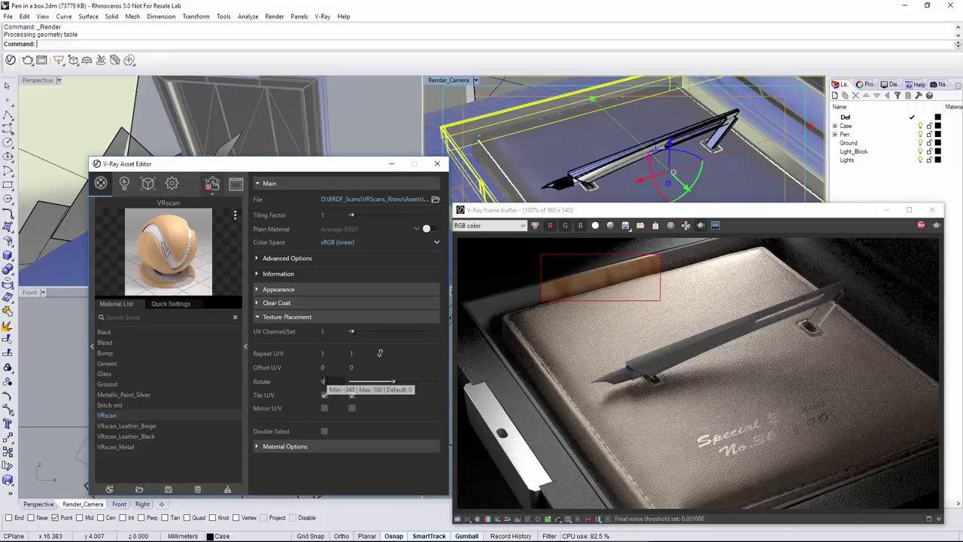
key(Return)
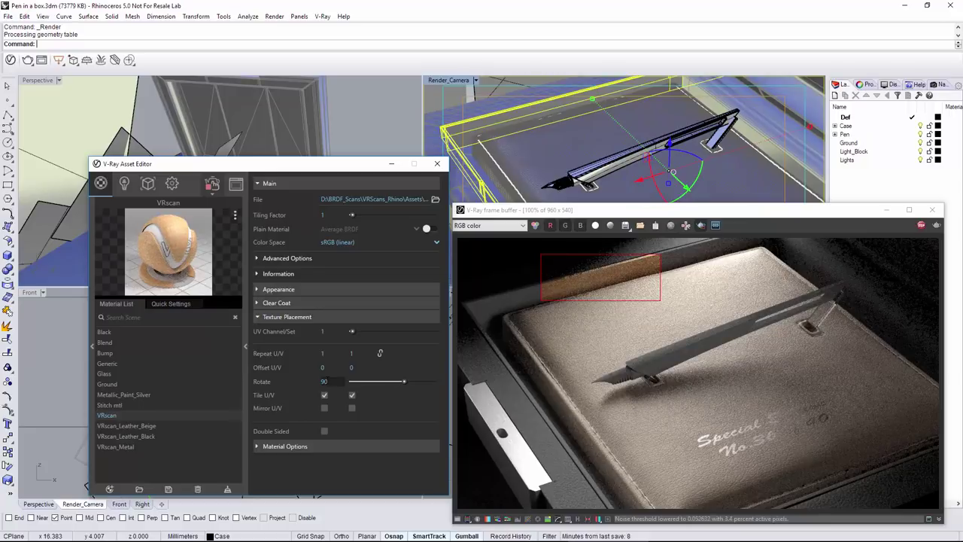
click(256, 274)
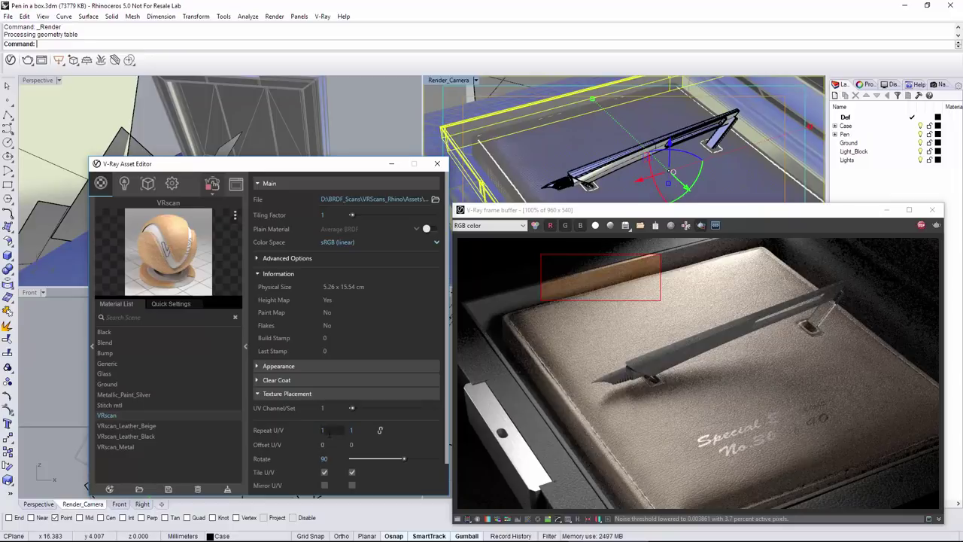
text(5)
key(Return)
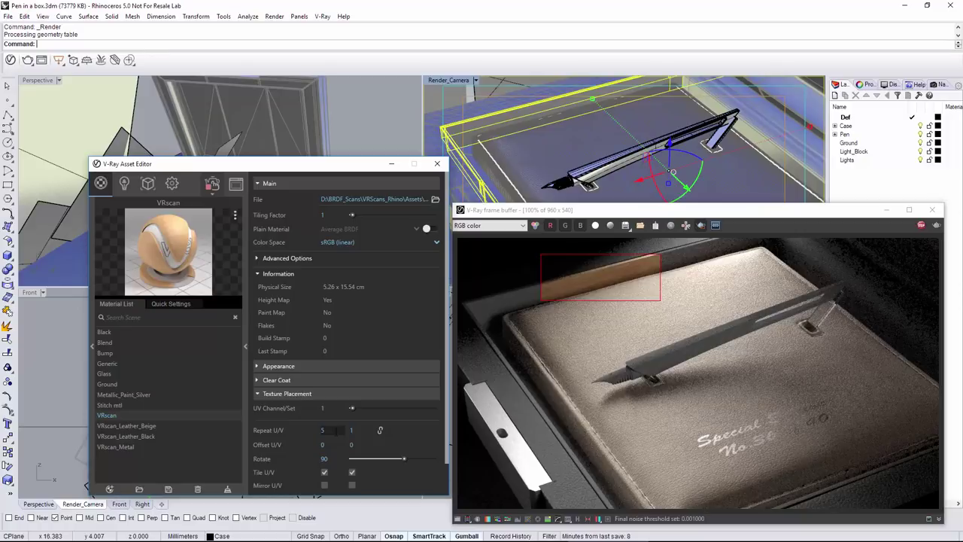
drag(555, 281, 480, 316)
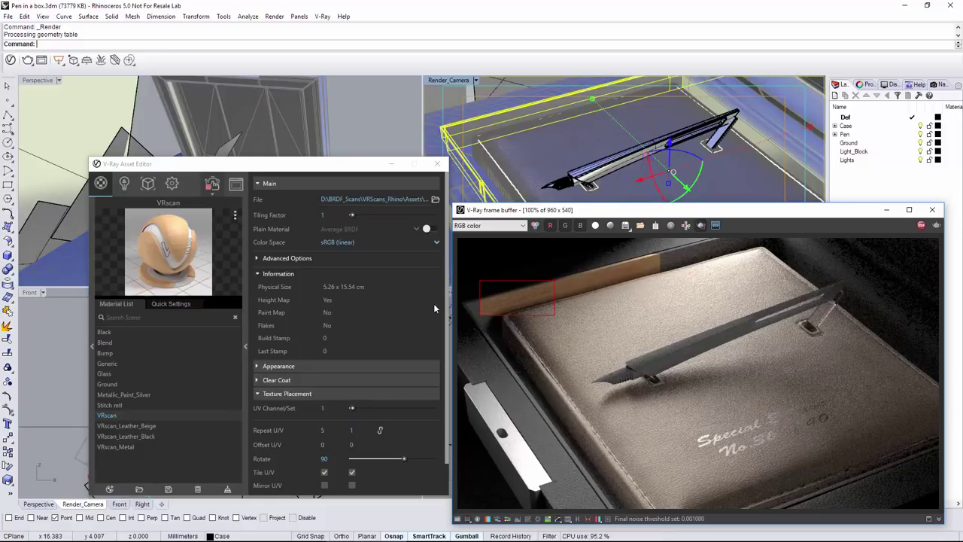
Lower the wood scan's saturation to 0.58 and render the full frame
click(258, 392)
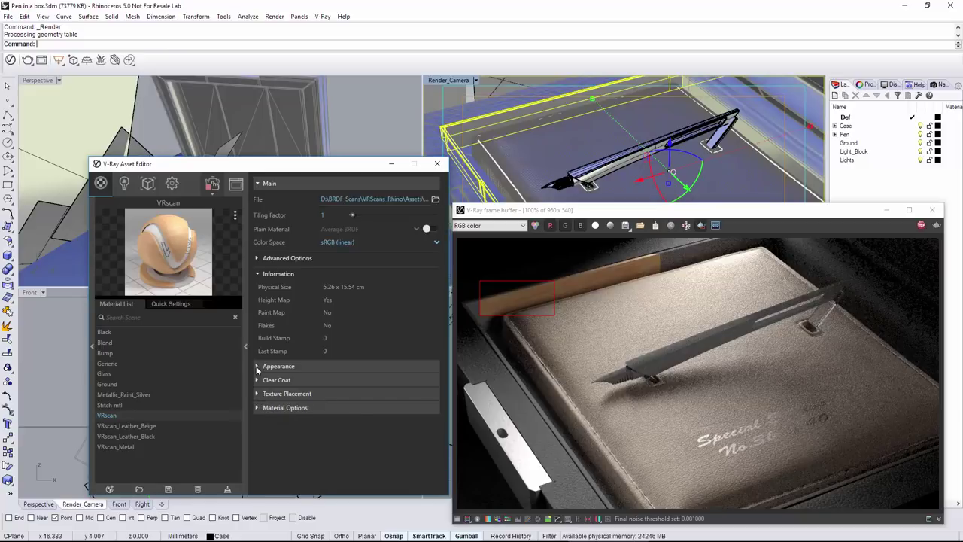
click(257, 366)
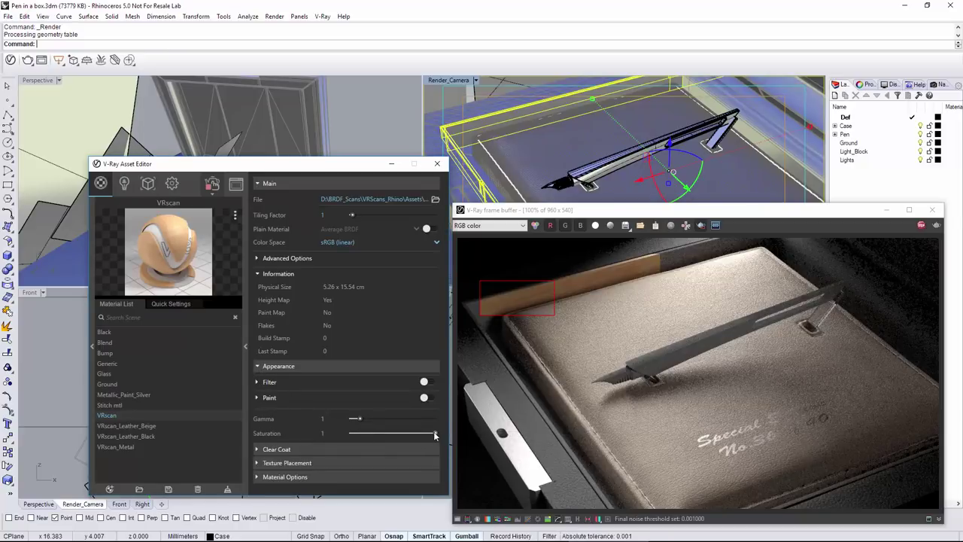
drag(434, 434, 420, 434)
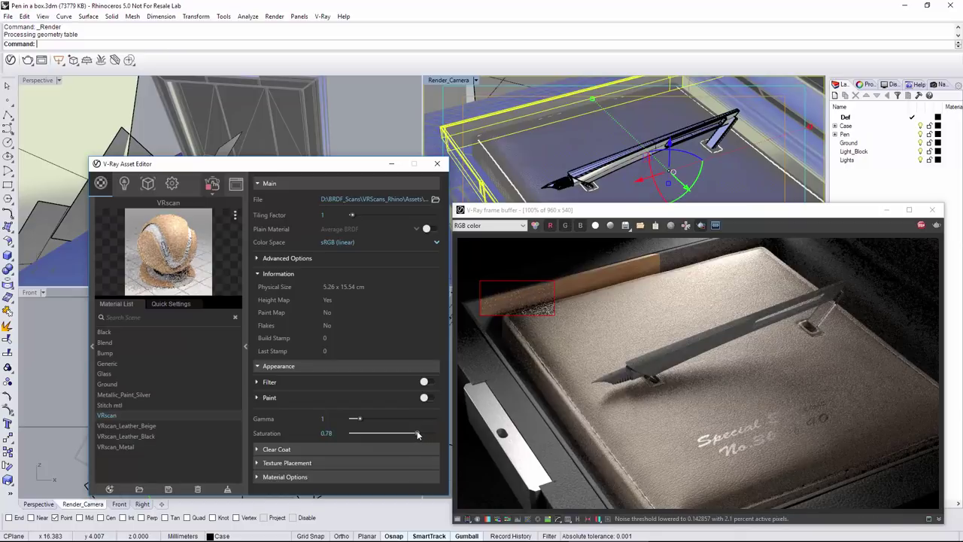
drag(417, 433, 399, 435)
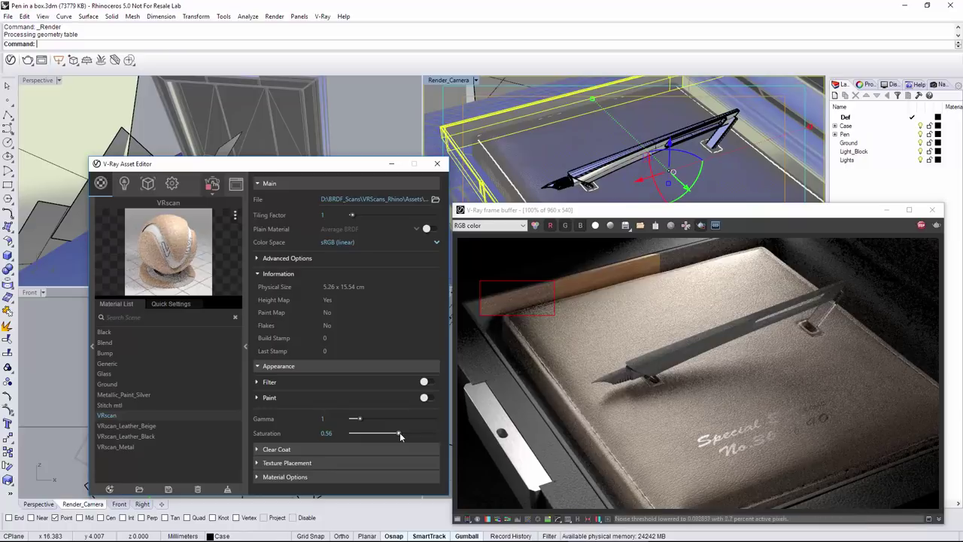
click(700, 225)
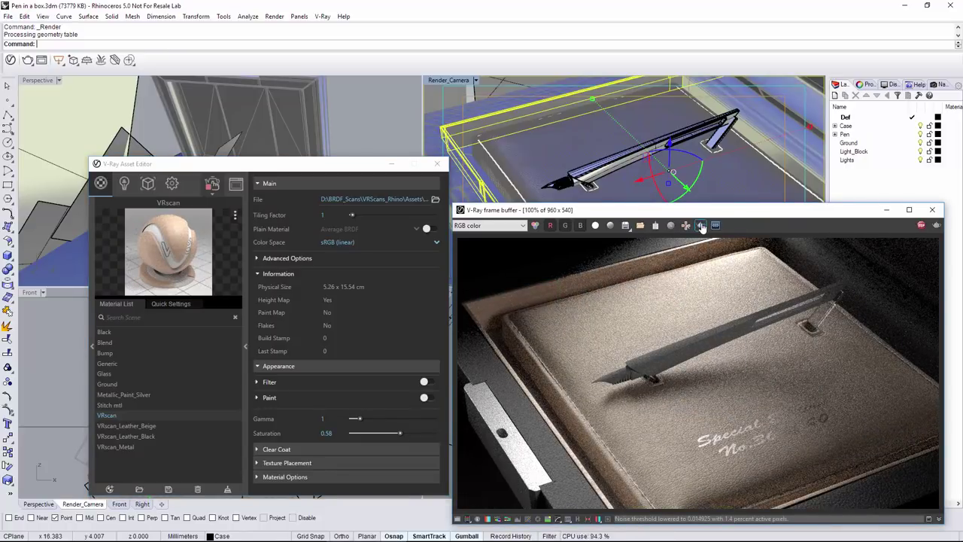
Rename the wood material VRscan_Wood and save the scene
click(118, 415)
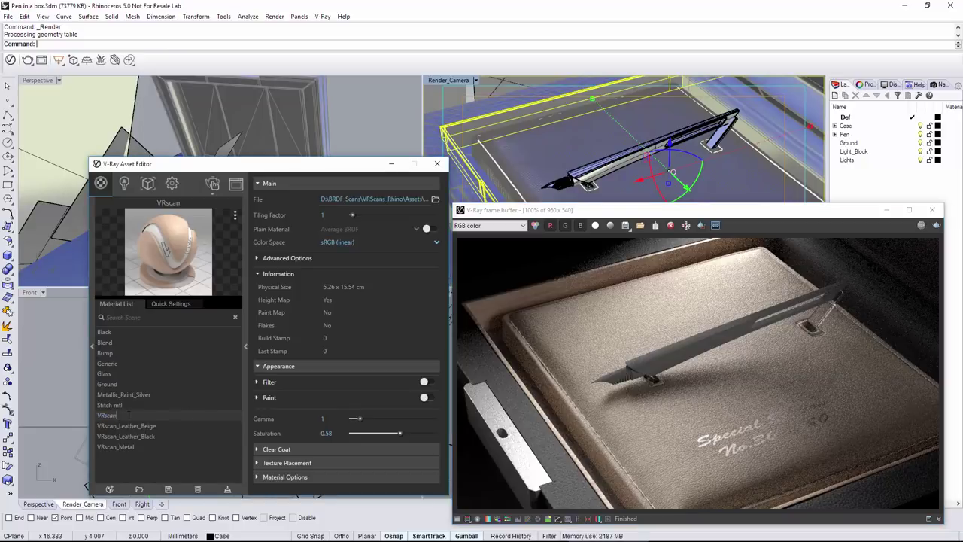
text(_wo)
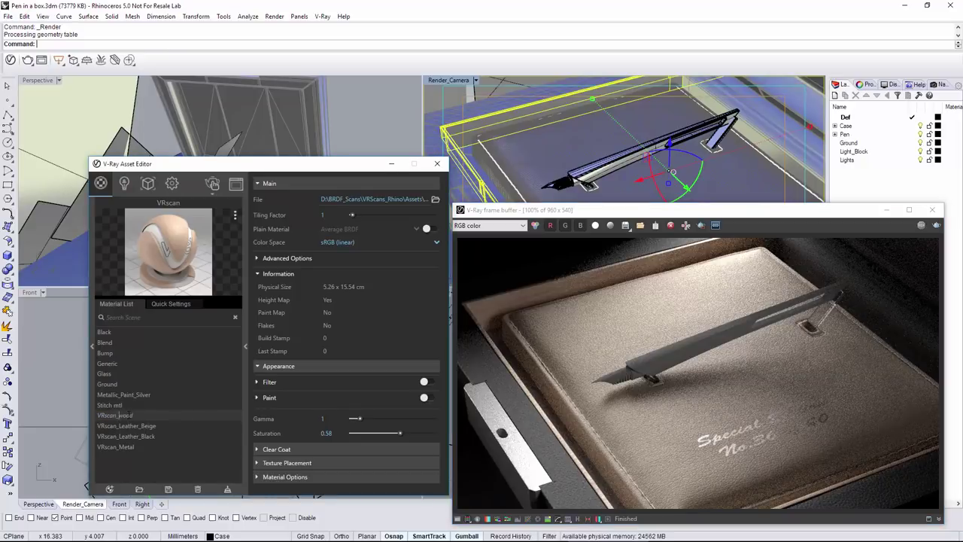
text(od)
key(Return)
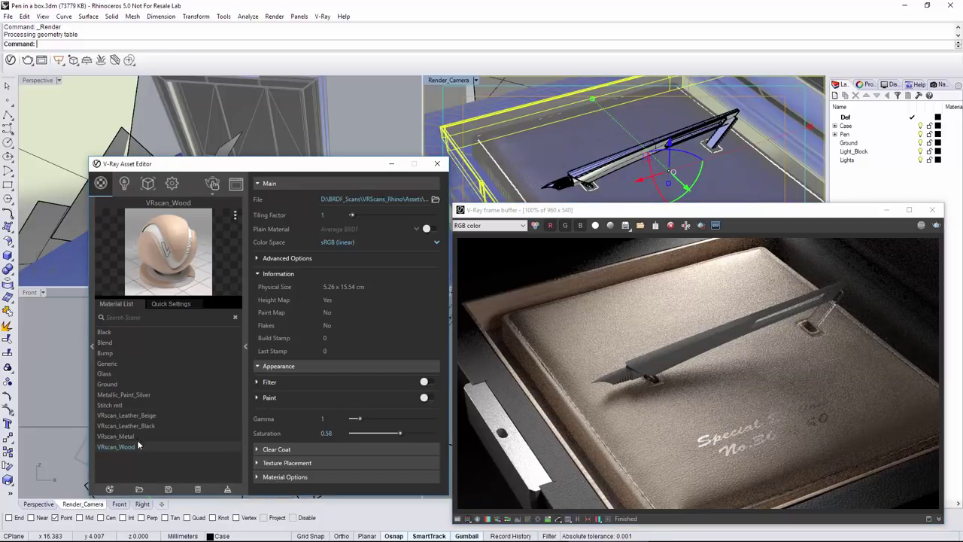
key(ctrl+s)
Apply a new VRscan material with the Fabric_White_2_S scan to the box interior and render
click(769, 127)
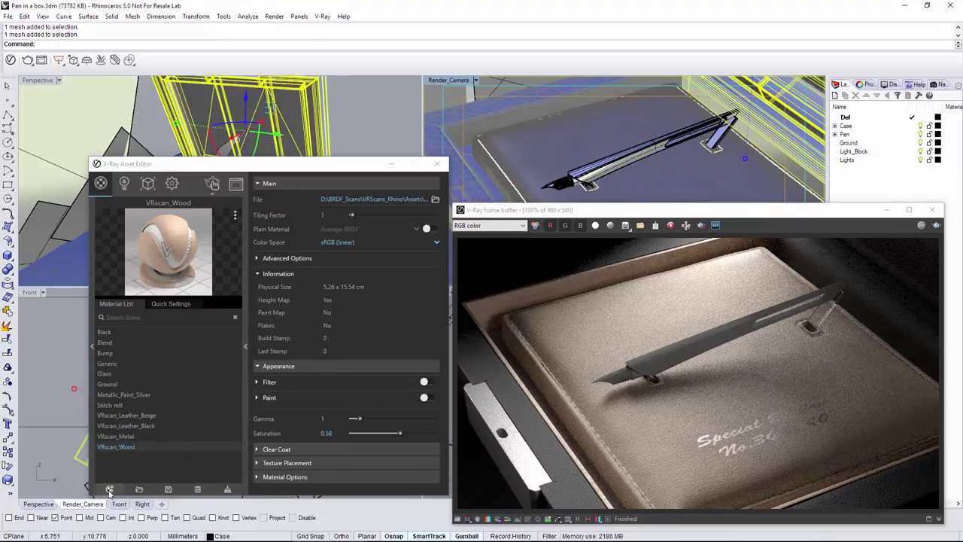
click(109, 489)
click(132, 457)
click(430, 257)
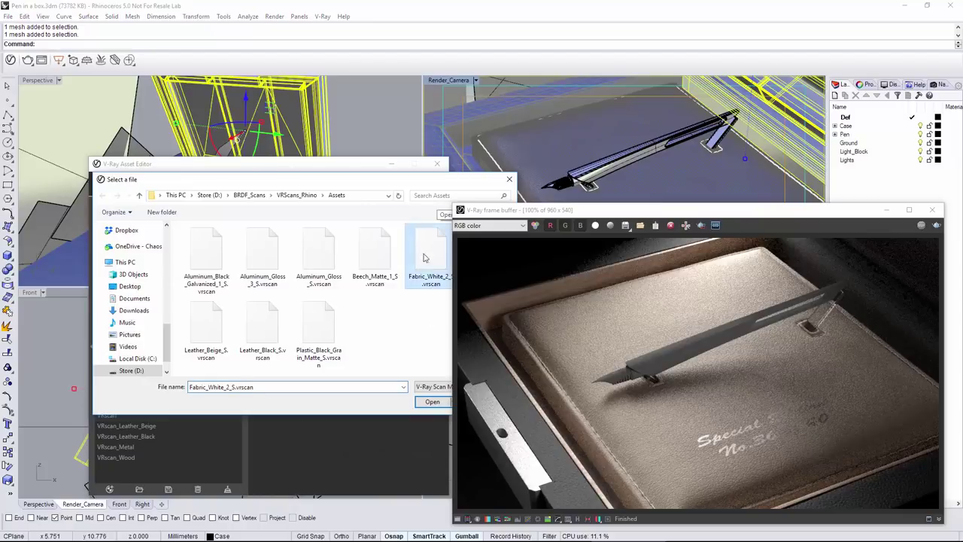
click(431, 401)
right_click(132, 414)
click(162, 335)
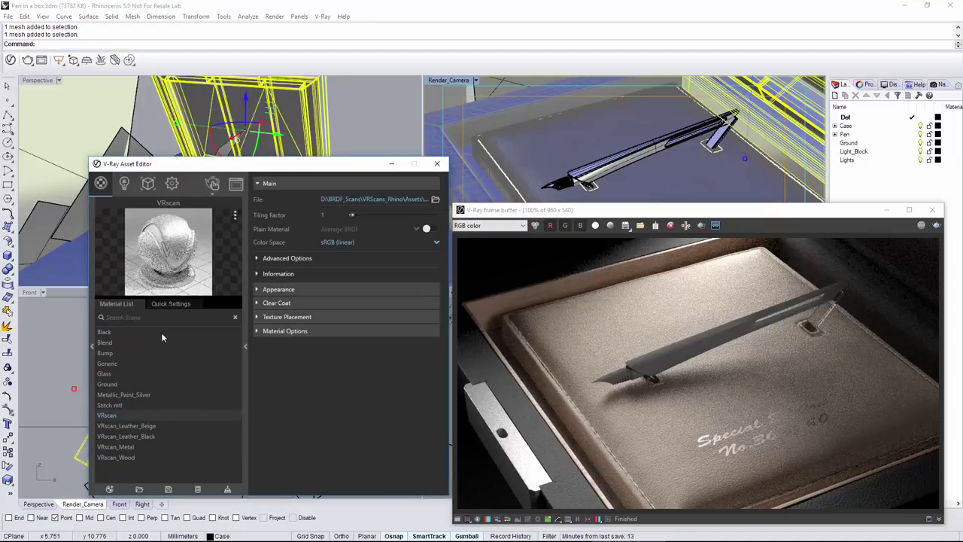
click(935, 225)
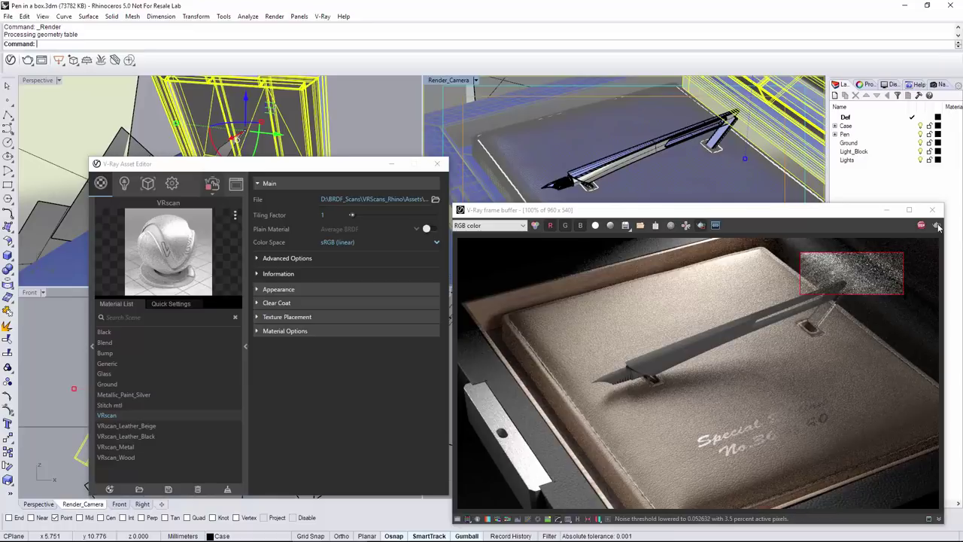
Set the fabric's tiling factor to 8, toggle its transparency handling, and render a larger region
drag(351, 215, 354, 216)
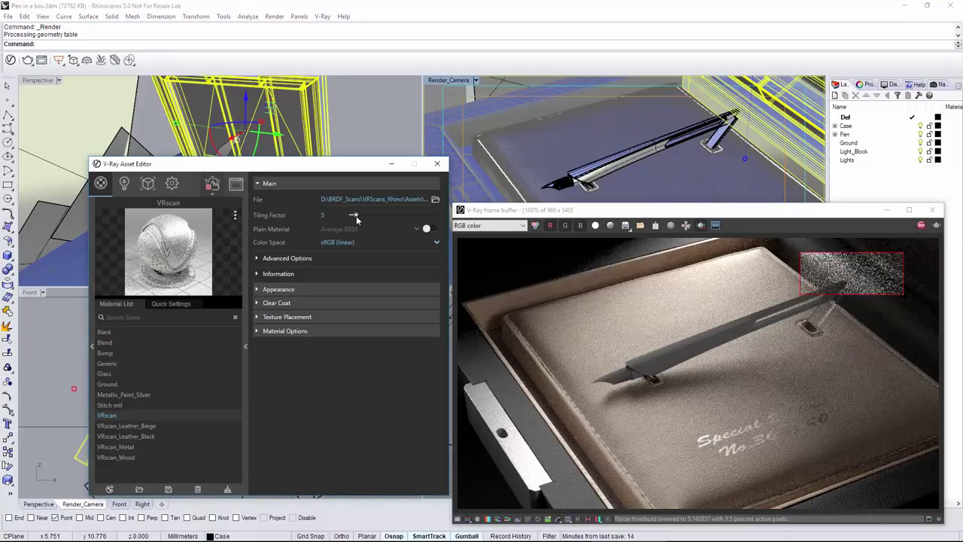
click(257, 259)
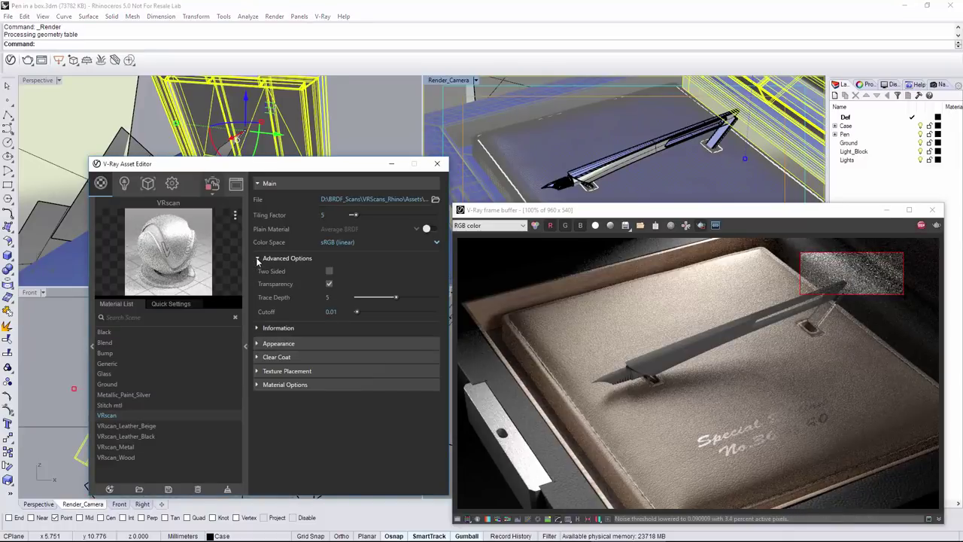
click(329, 285)
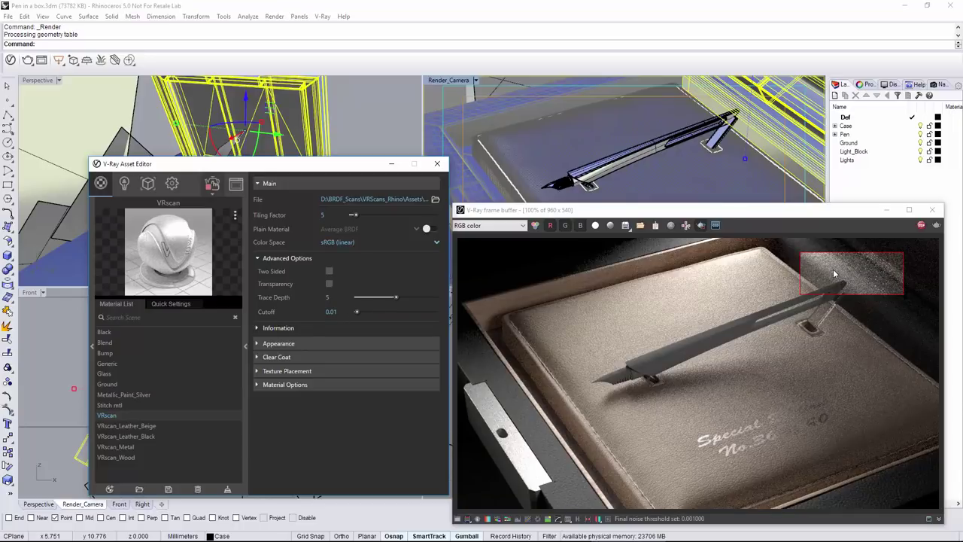
text(8)
key(Return)
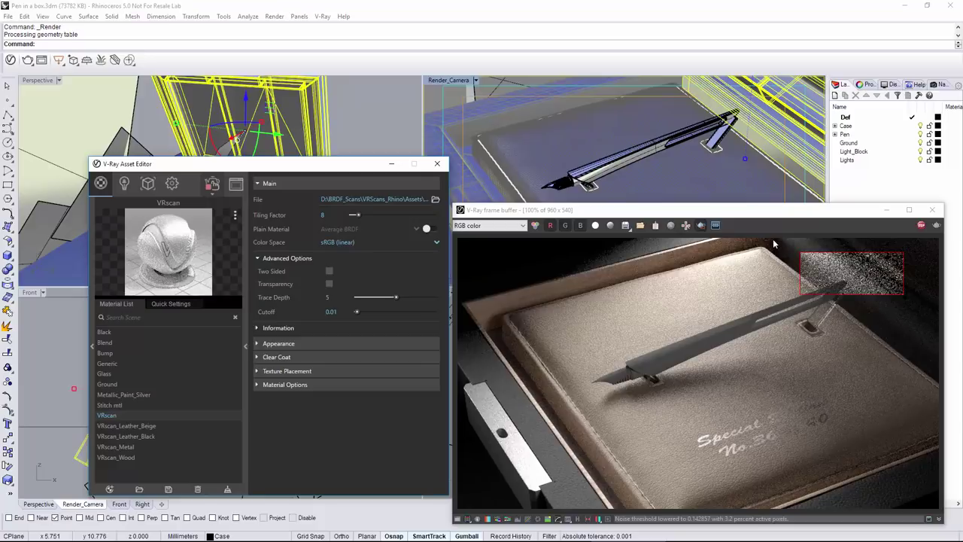
drag(775, 240, 939, 367)
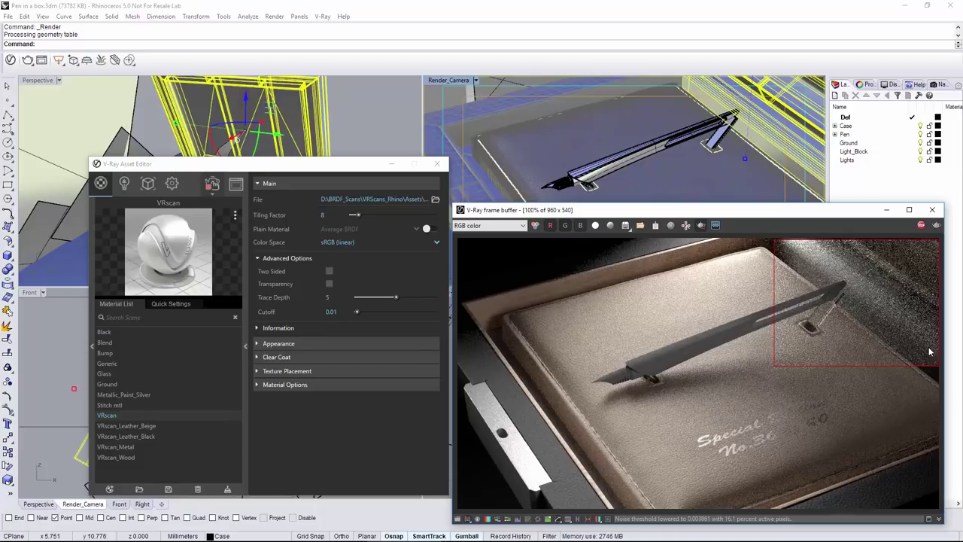
click(921, 226)
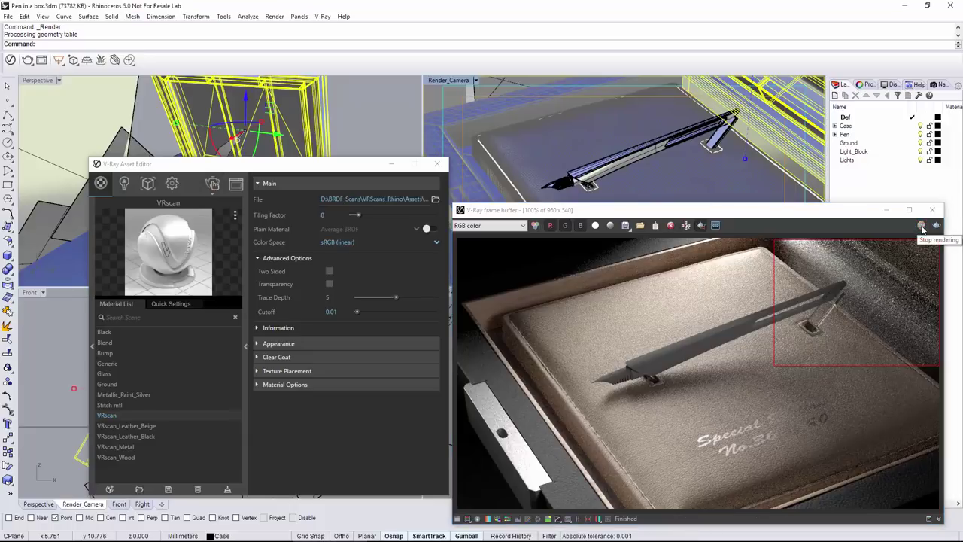
Name the fabric material VRscan_Fabric, then add a VRscan_Gold material loaded with the gold scan
click(134, 416)
text(_Fabric)
key(Return)
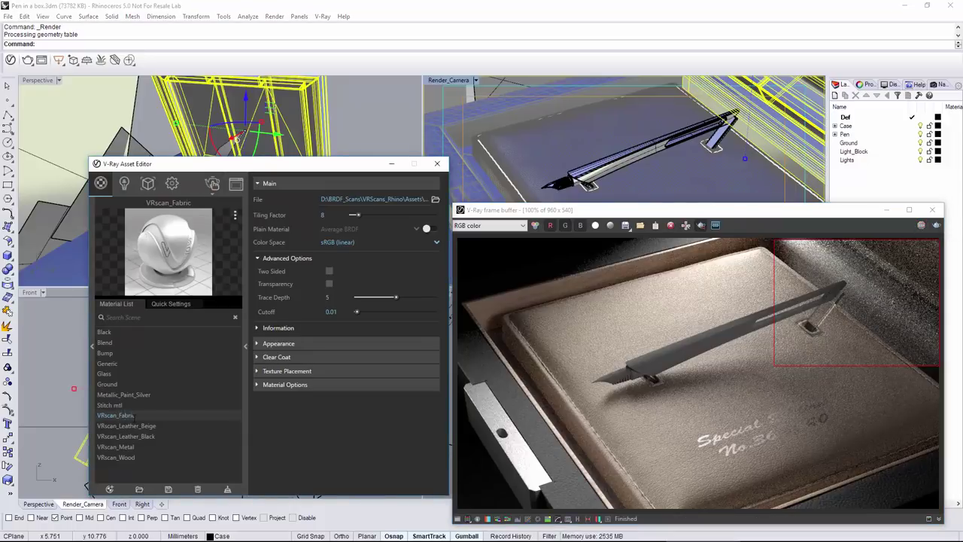
click(109, 489)
click(136, 438)
click(434, 199)
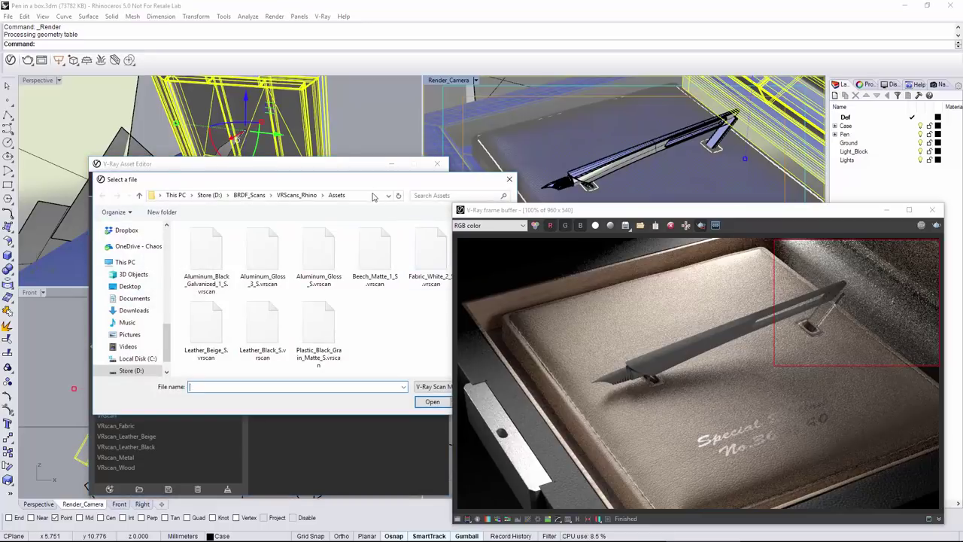
click(431, 260)
click(432, 401)
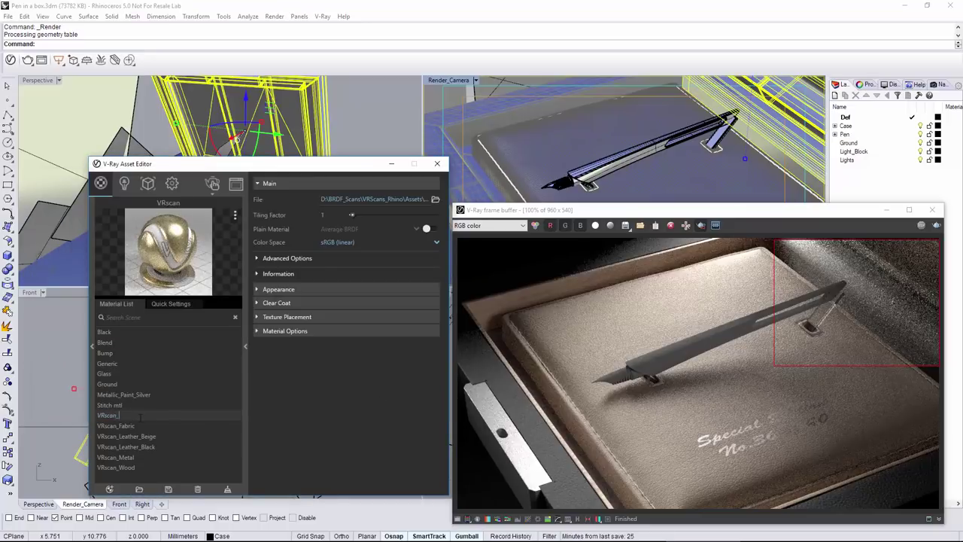
key(Return)
Add another VRscan material loaded with the Aluminum_Gloss_3_S scan
click(109, 489)
click(135, 438)
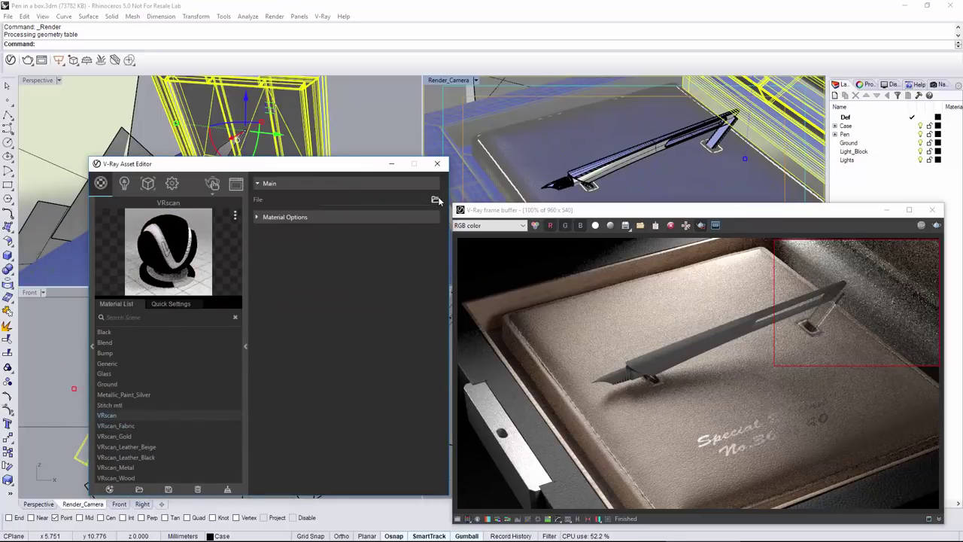
click(435, 198)
double_click(203, 256)
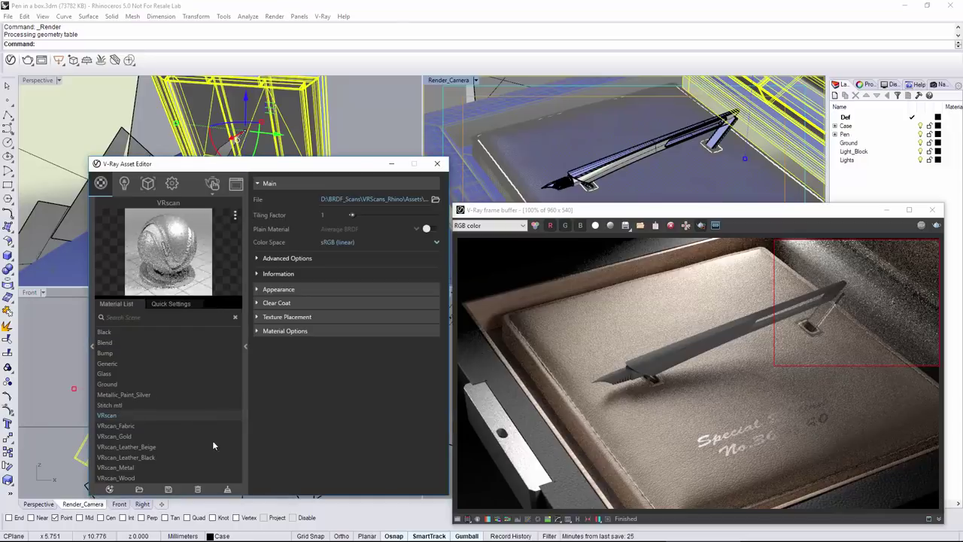
Add a VRscan_Metal_Dark material using the Aluminum_Black_Galvanized_1_S scan
click(109, 489)
click(140, 411)
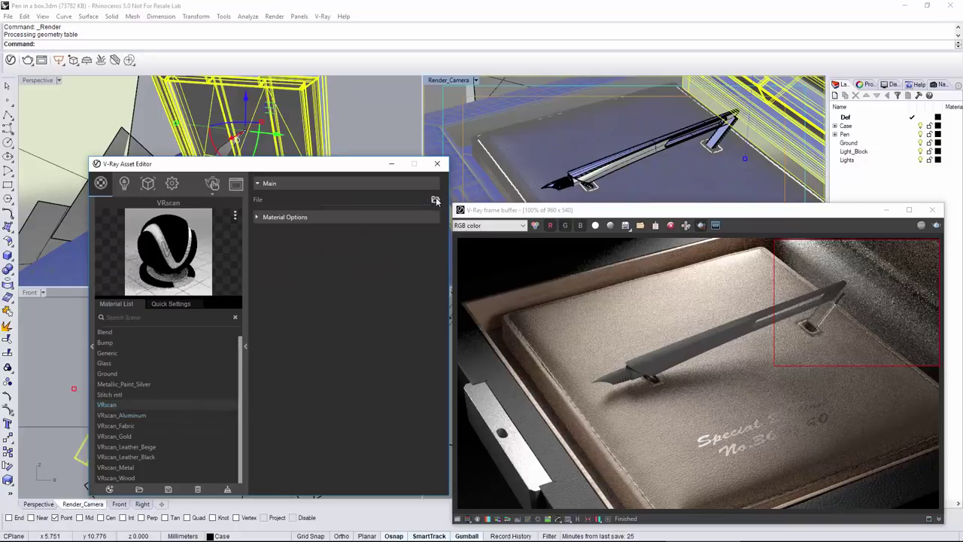
click(435, 198)
click(147, 256)
click(372, 401)
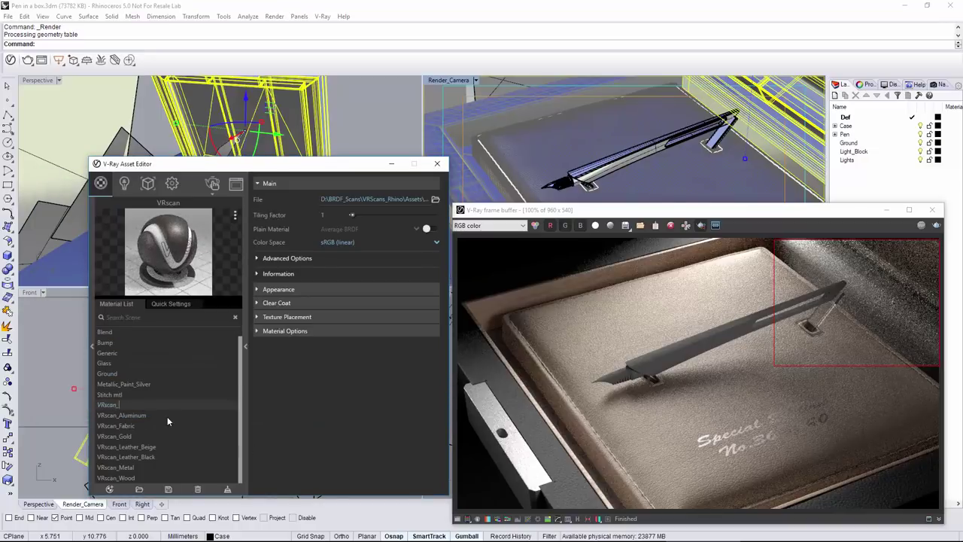
text(ark)
key(Return)
Apply VRscan_Metal_Dark to the pen body and VRscan_Gold to the nib, then select the nib feeder
click(662, 143)
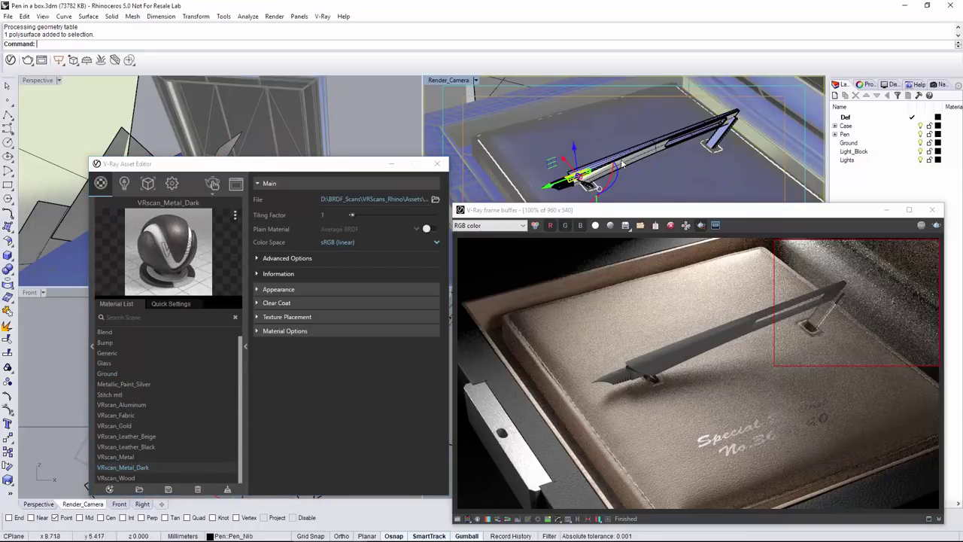
right_click(150, 467)
click(173, 385)
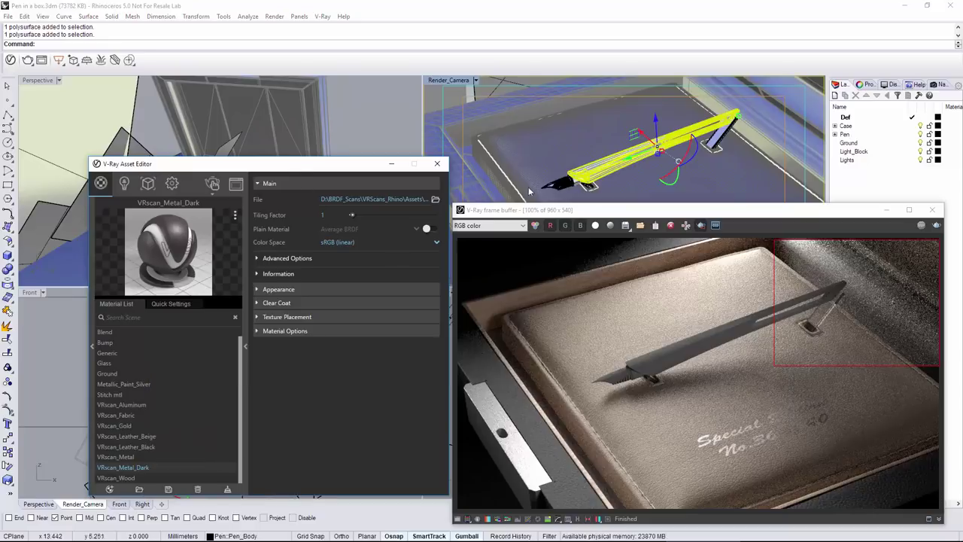
click(553, 190)
click(553, 188)
right_click(117, 425)
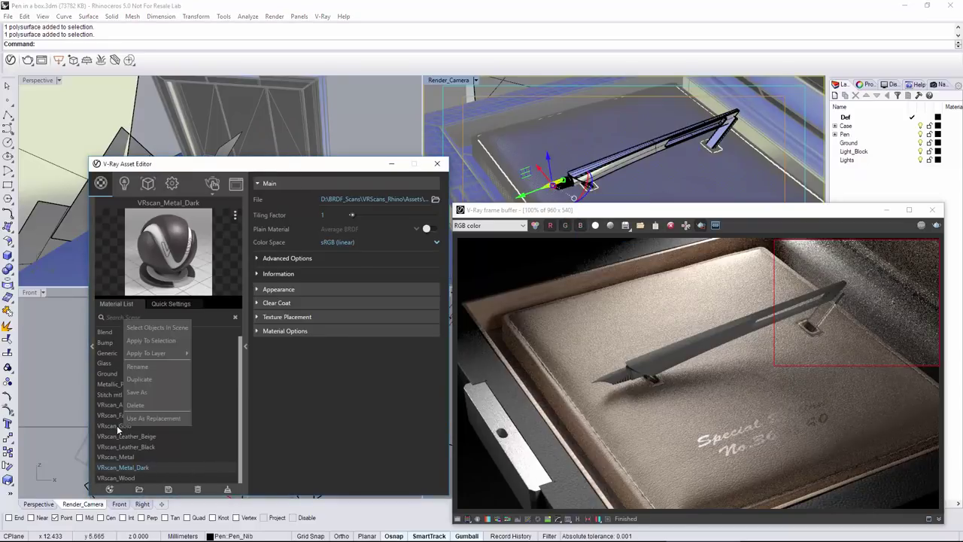
click(146, 341)
click(566, 183)
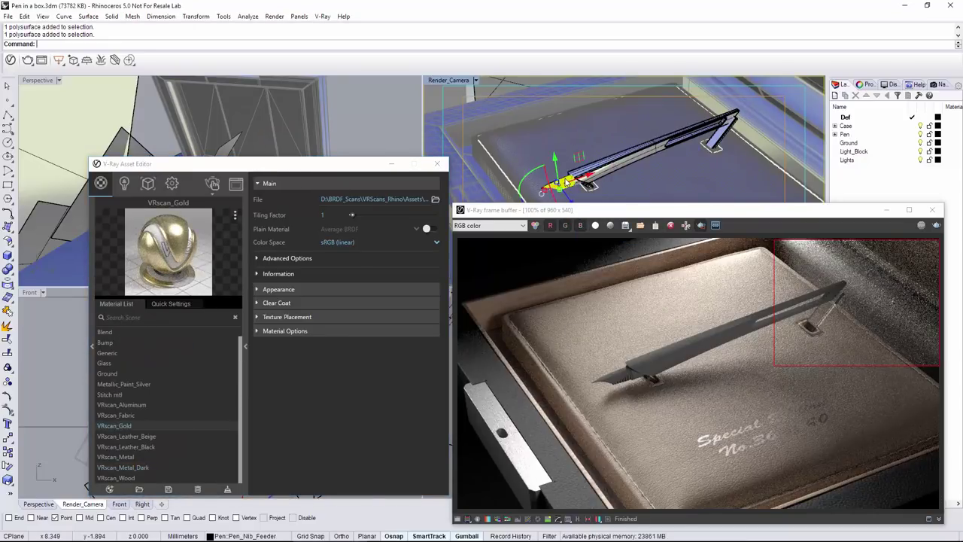
Apply VRscan_Aluminum to the selected nib surface
drag(334, 167, 325, 277)
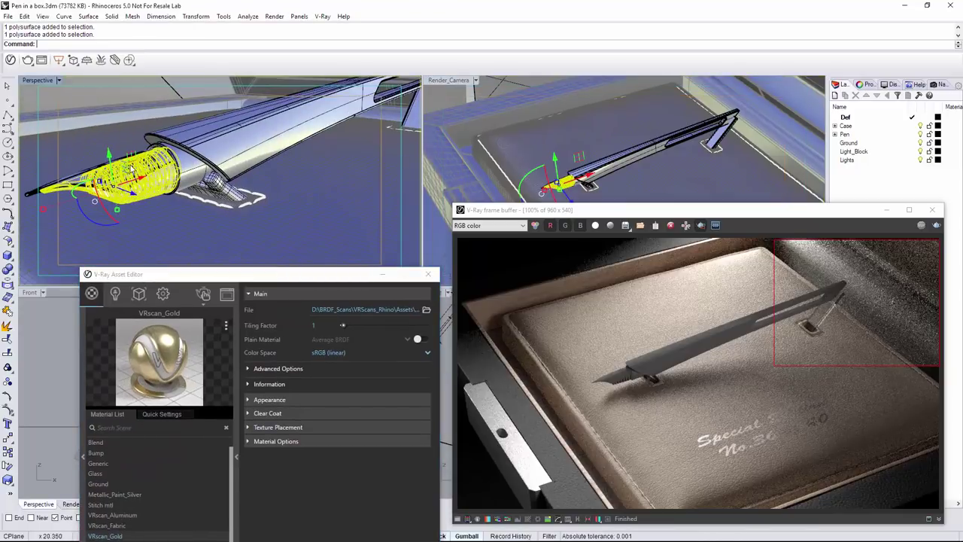
click(142, 201)
click(153, 214)
drag(173, 274, 176, 249)
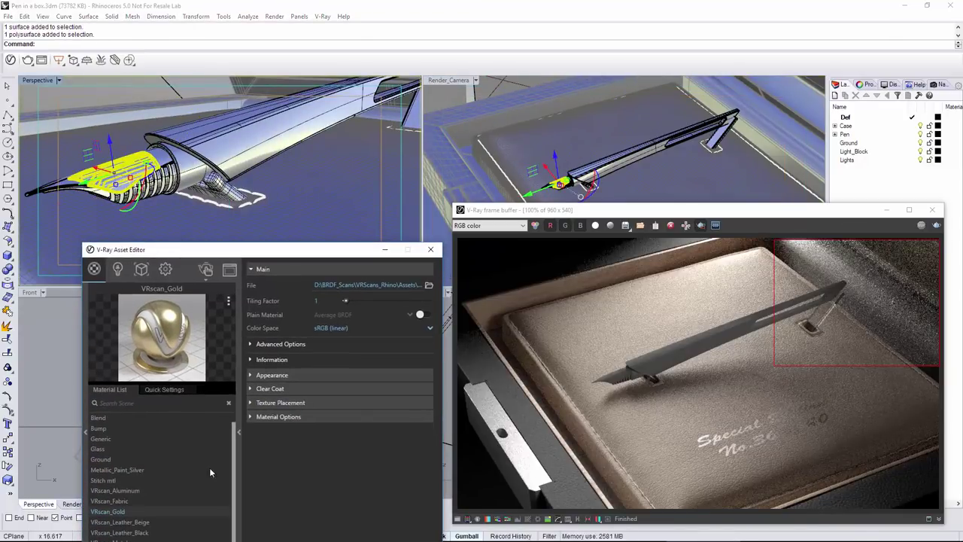
click(124, 490)
right_click(126, 490)
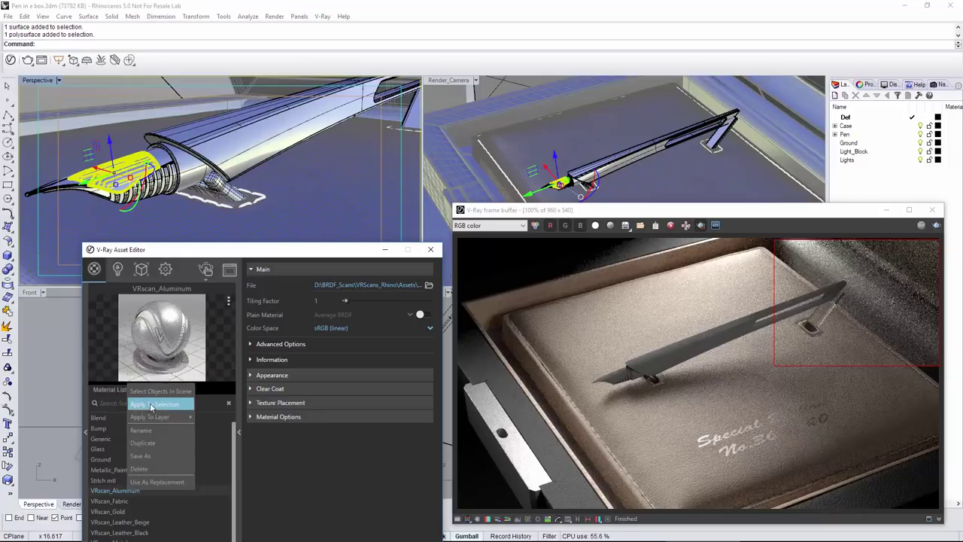
click(154, 405)
Load a .vrscan file into the new VRscan material and region-render the pen nib
drag(180, 250, 185, 220)
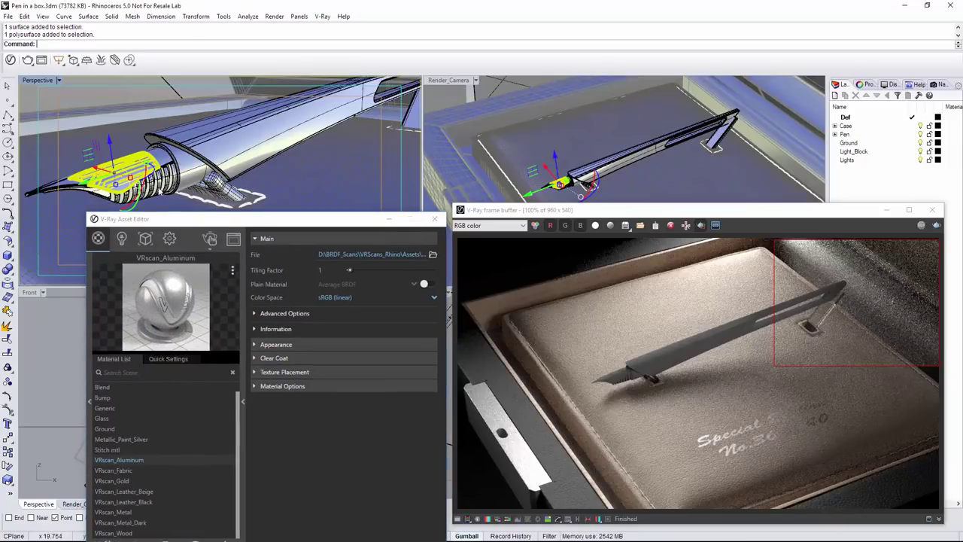
click(433, 254)
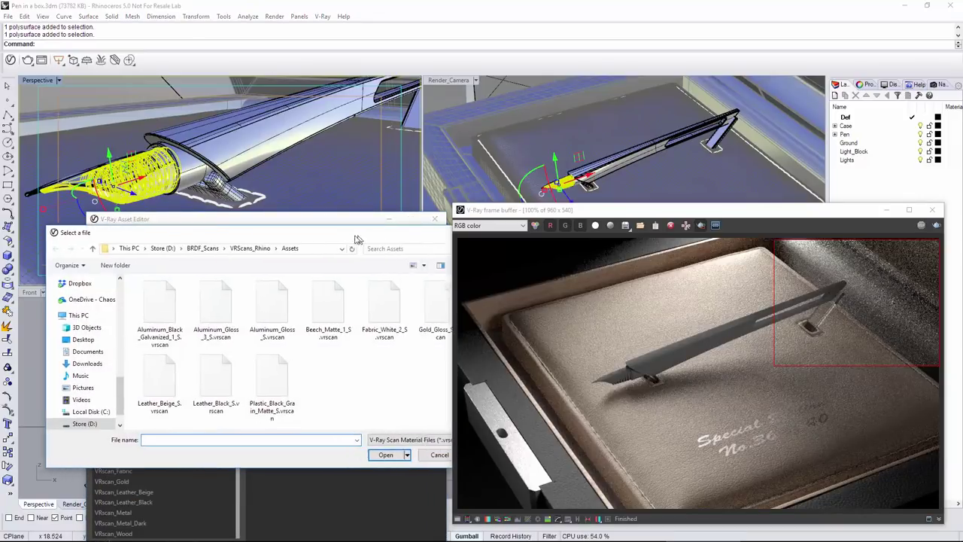
click(314, 389)
click(375, 455)
drag(579, 338, 685, 399)
click(935, 225)
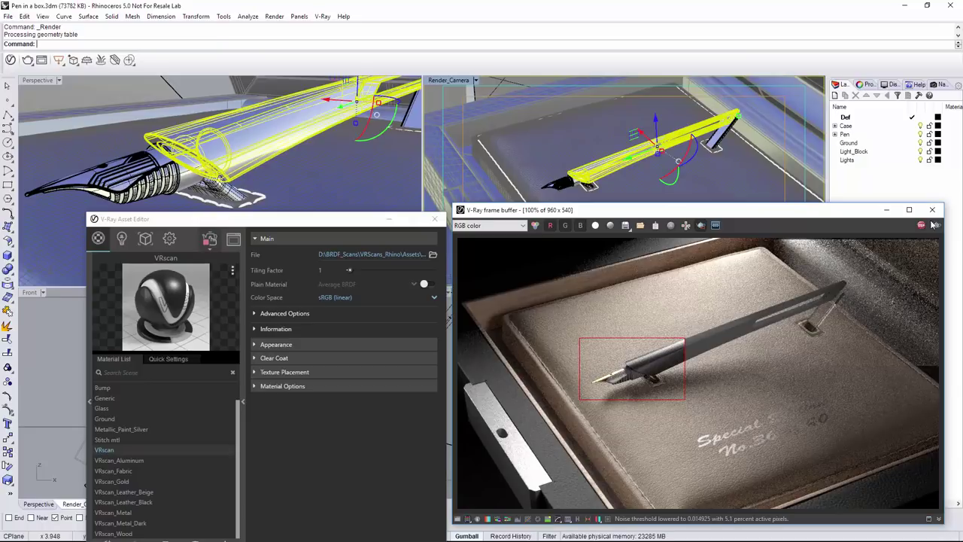
Apply the scanned materials to the pen grip and the two rings, then stop the region render
click(151, 170)
right_click(114, 450)
click(145, 364)
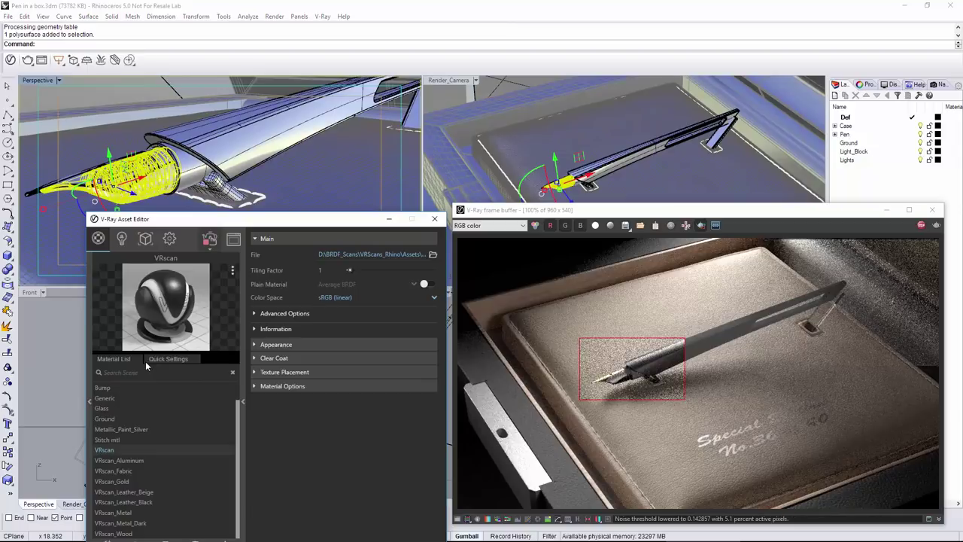
click(165, 143)
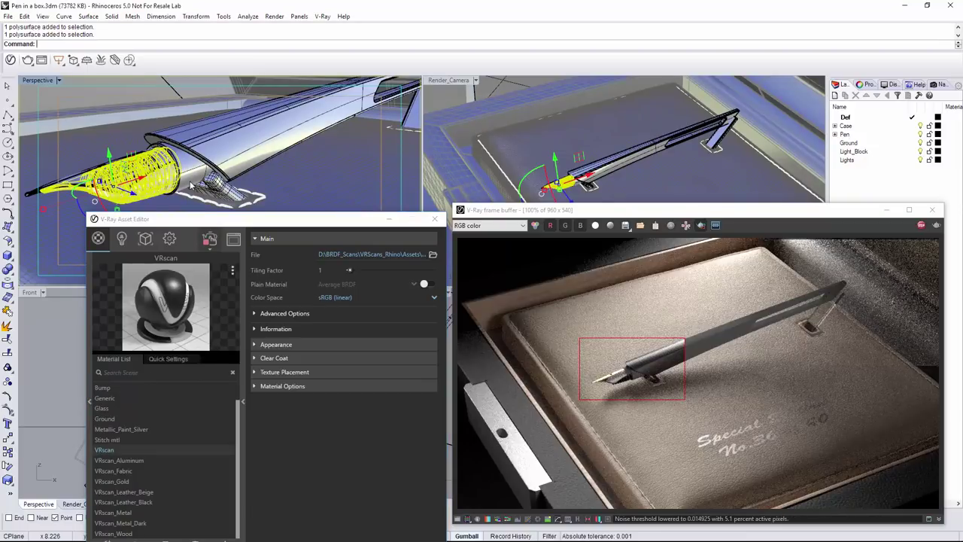
right_click(123, 447)
click(147, 364)
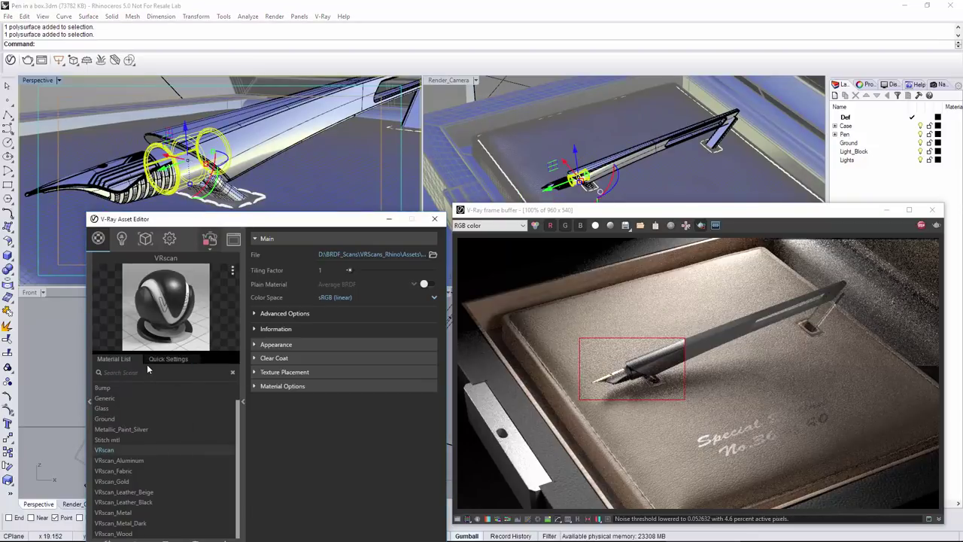
click(923, 225)
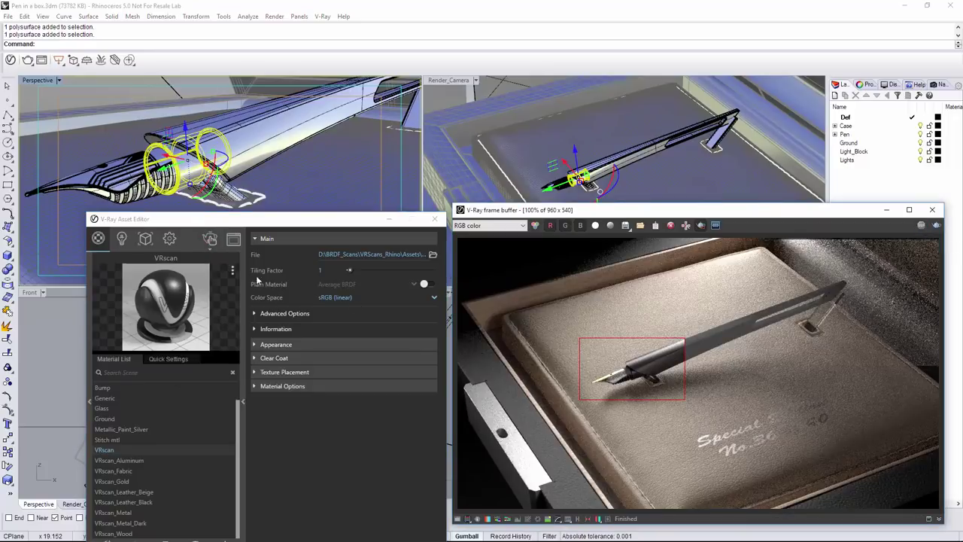
Grade the frame with the pen_lut_02.cube LUT, log-space conversion off, and disable region rendering
click(169, 238)
click(100, 303)
click(100, 303)
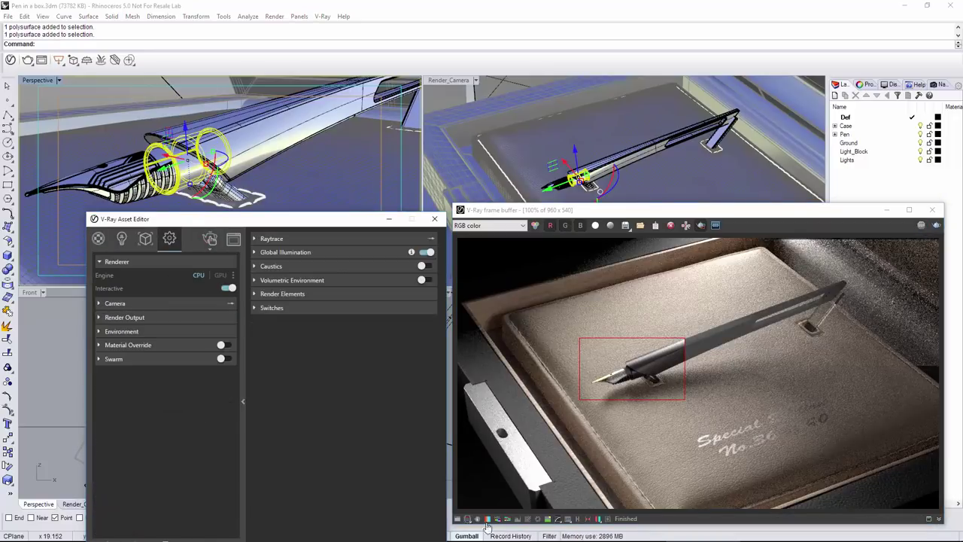
click(487, 519)
click(770, 290)
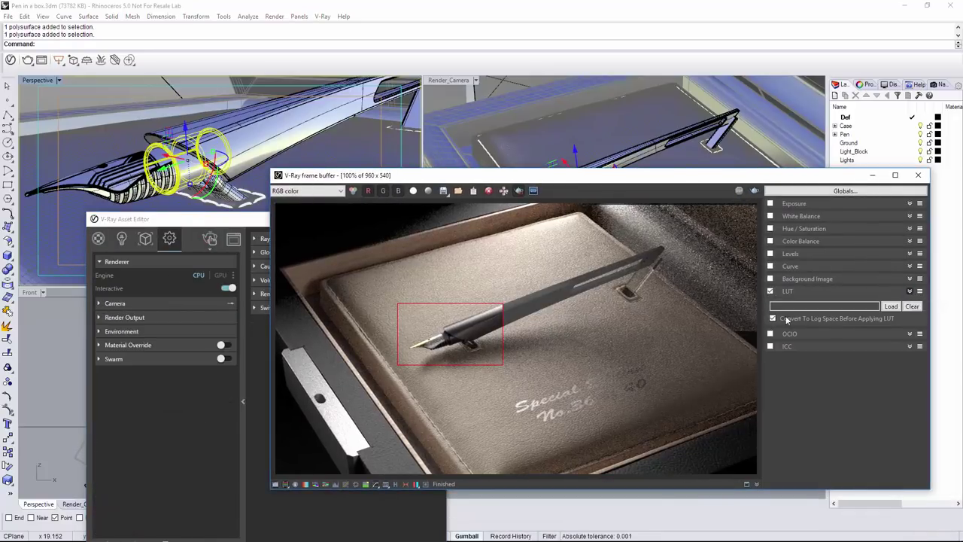
click(787, 320)
click(890, 306)
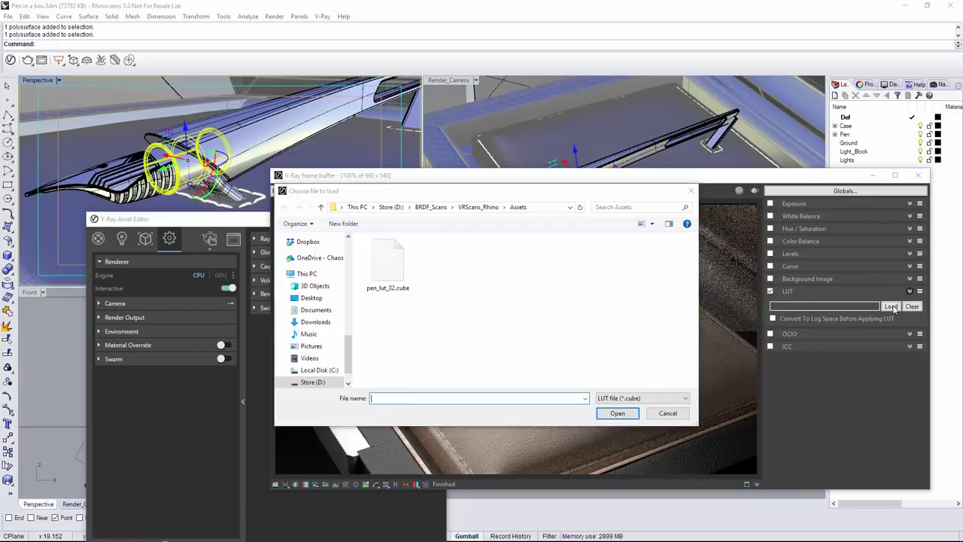
click(388, 265)
click(611, 411)
click(519, 191)
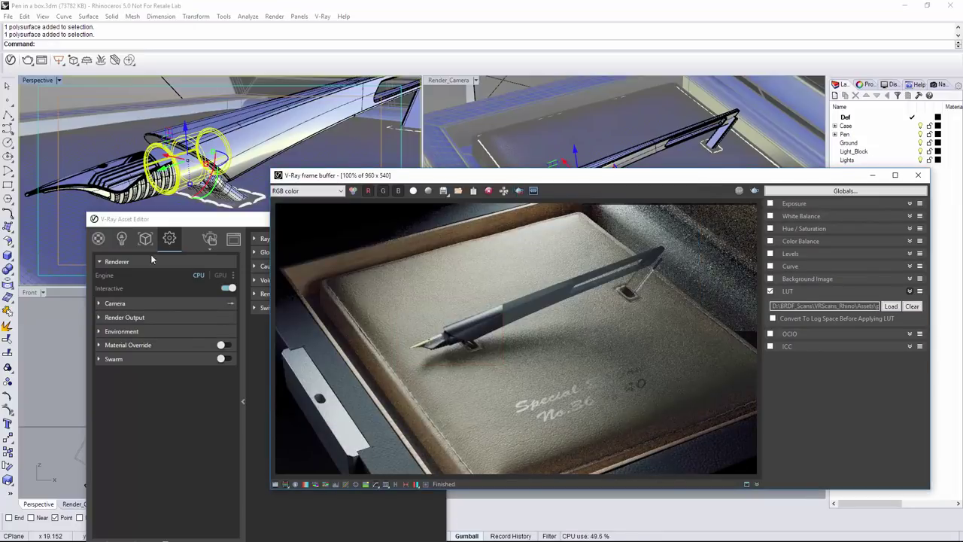
Switch off interactive rendering, enable 1920×1080 render output, and close the render settings
click(121, 252)
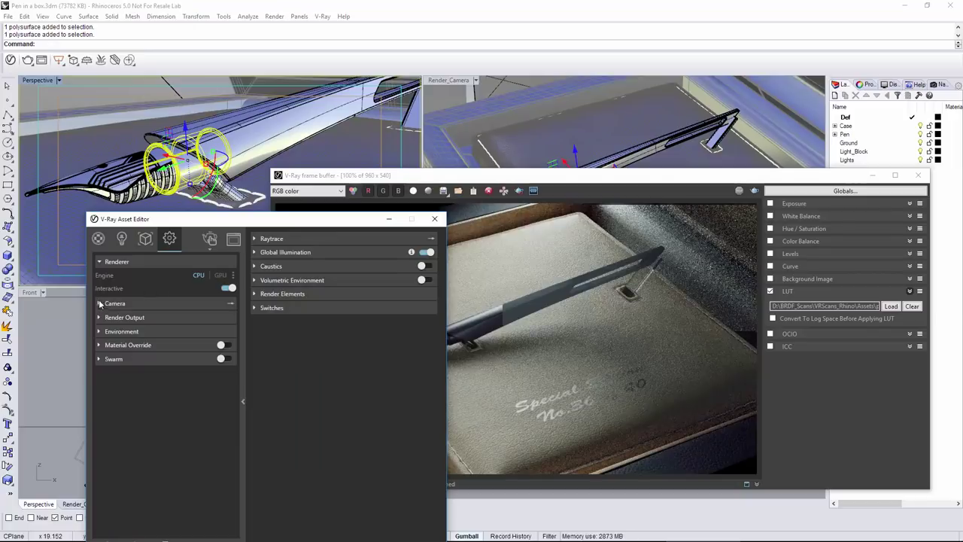
click(228, 288)
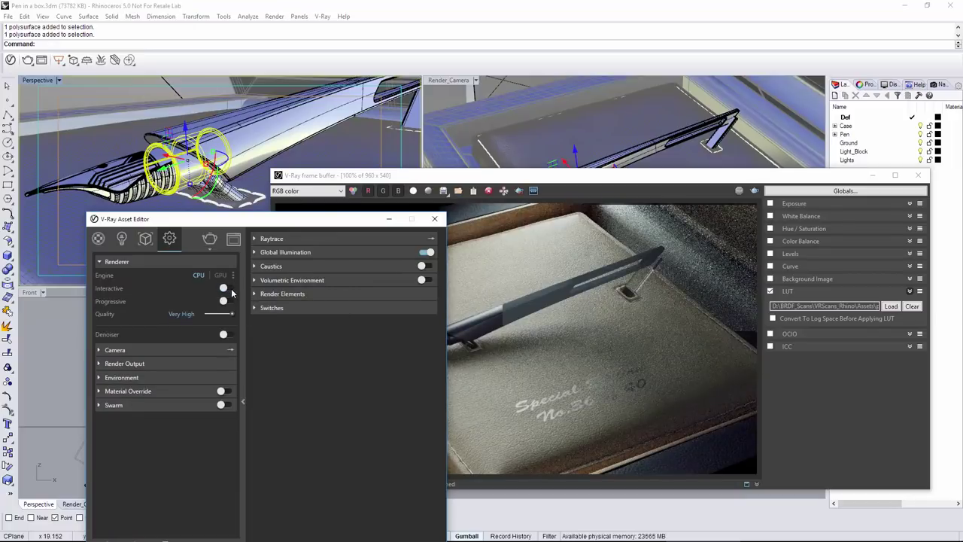
click(98, 363)
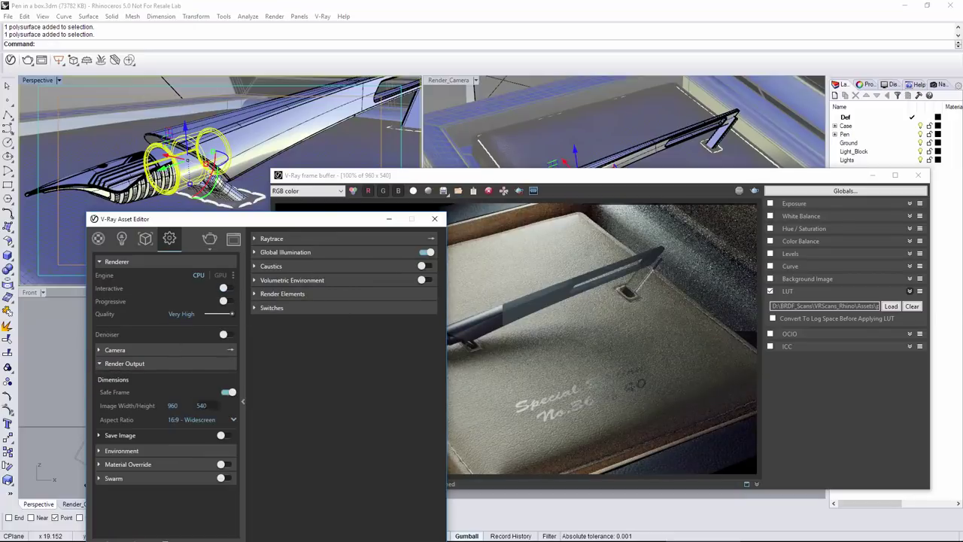
click(434, 220)
click(27, 60)
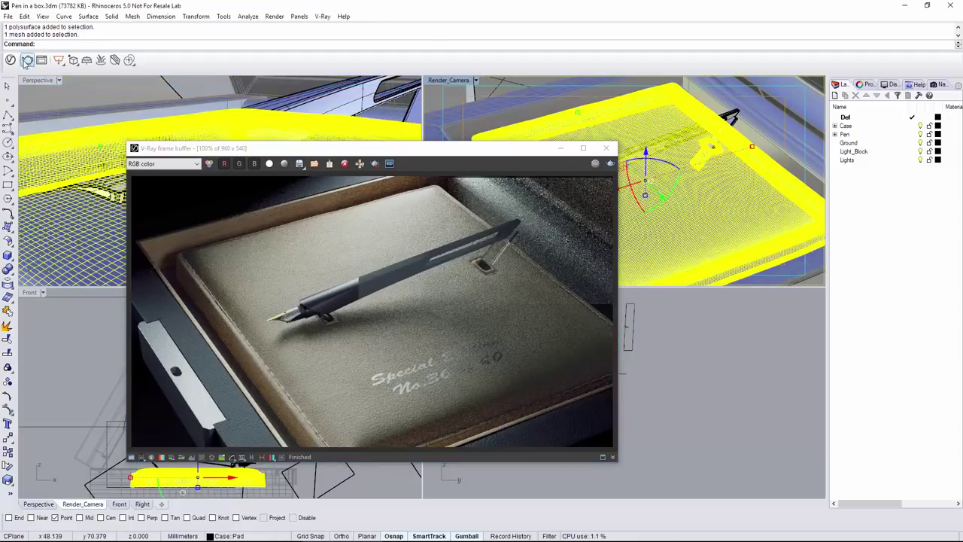